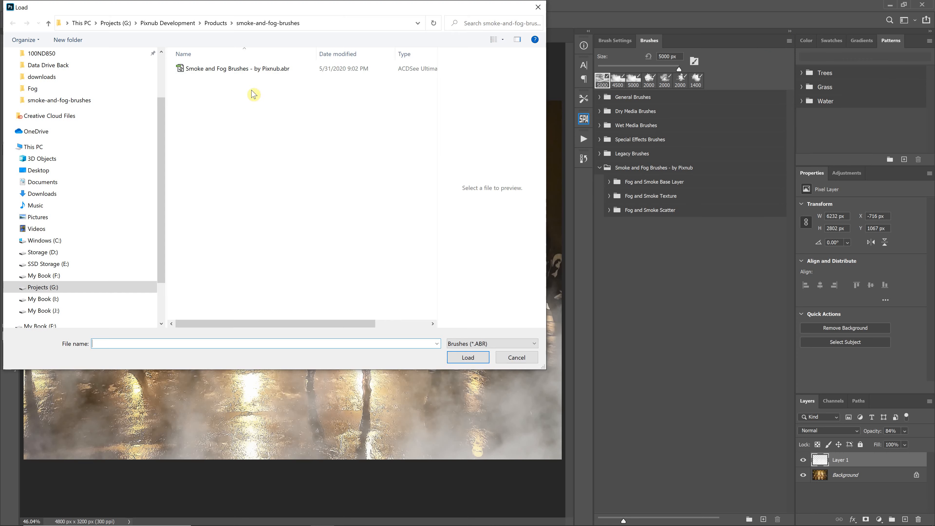
- Load the brush file "Smoke and Fog Brushes - by Pixnub.abr"
{"action": "left_click", "coordinate": [466, 359]}
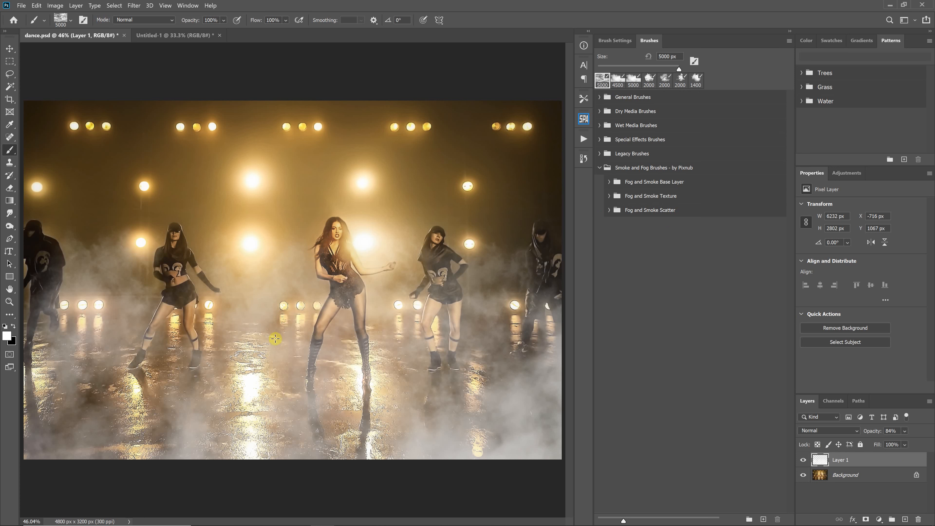
- Delete the existing fog layer and create a new empty Layer 1 in Normal mode at 100% opacity
{"action": "left_click_drag", "start_coordinate": [900, 460], "coordinate": [918, 519]}
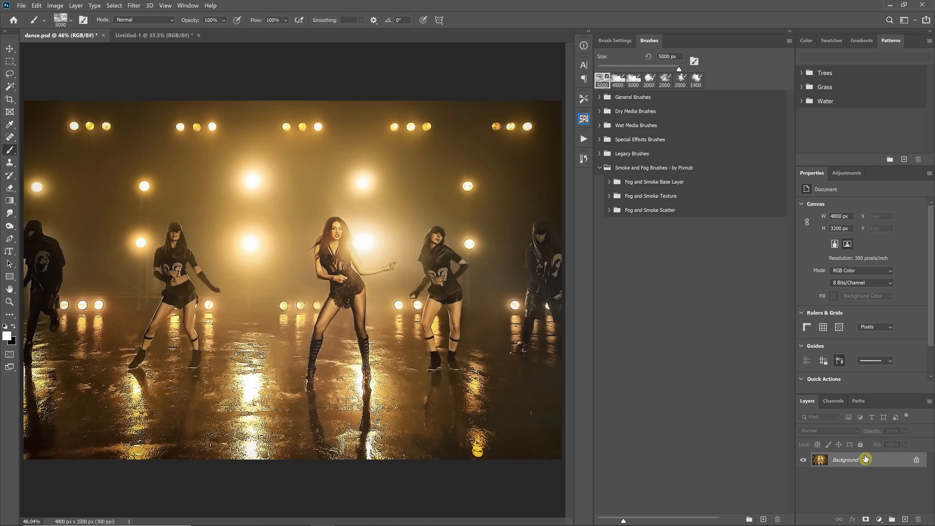
{"action": "left_click", "coordinate": [75, 5]}
{"action": "mouse_move", "coordinate": [135, 15]}
{"action": "left_click", "coordinate": [213, 17]}
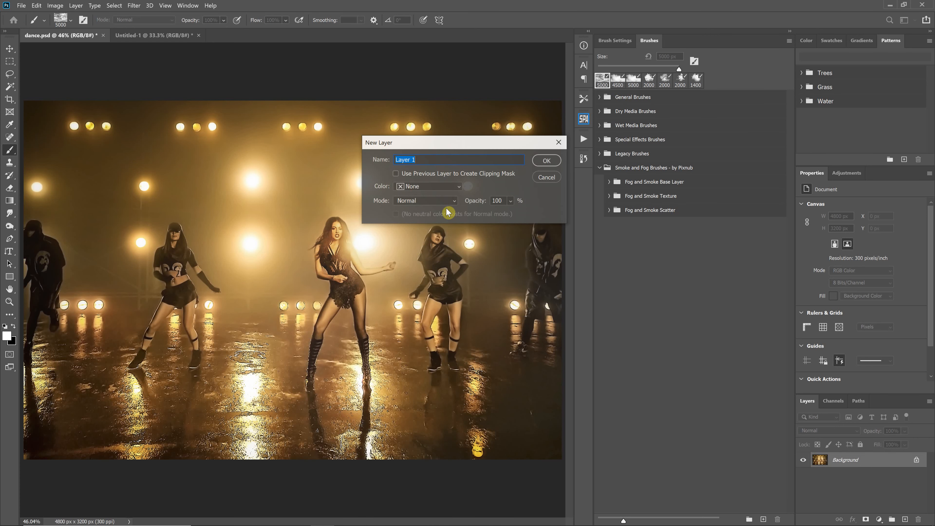
{"action": "left_click_drag", "start_coordinate": [451, 142], "coordinate": [442, 209]}
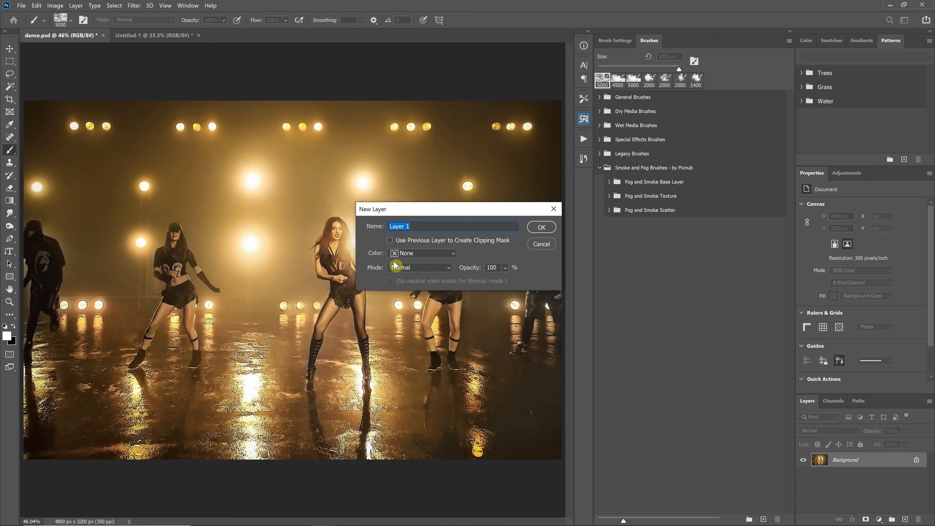
{"action": "left_click", "coordinate": [409, 268]}
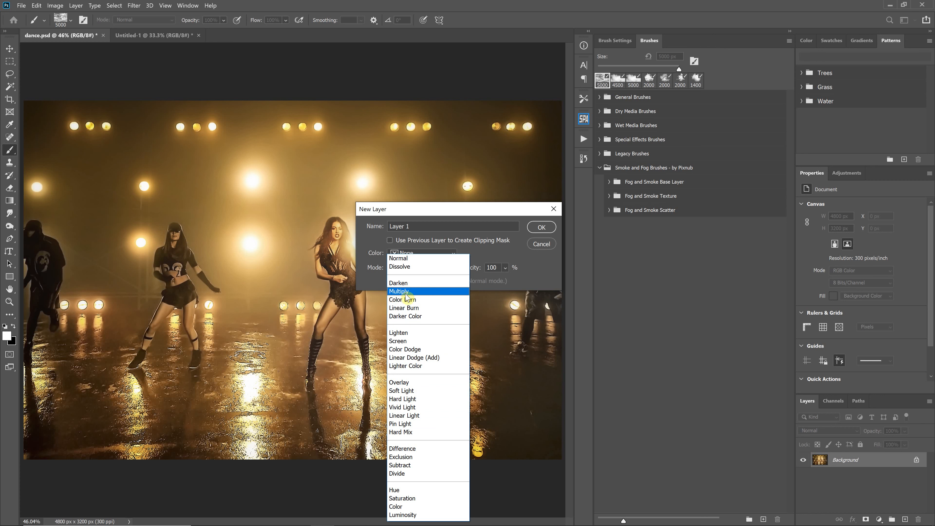
{"action": "left_click", "coordinate": [367, 237]}
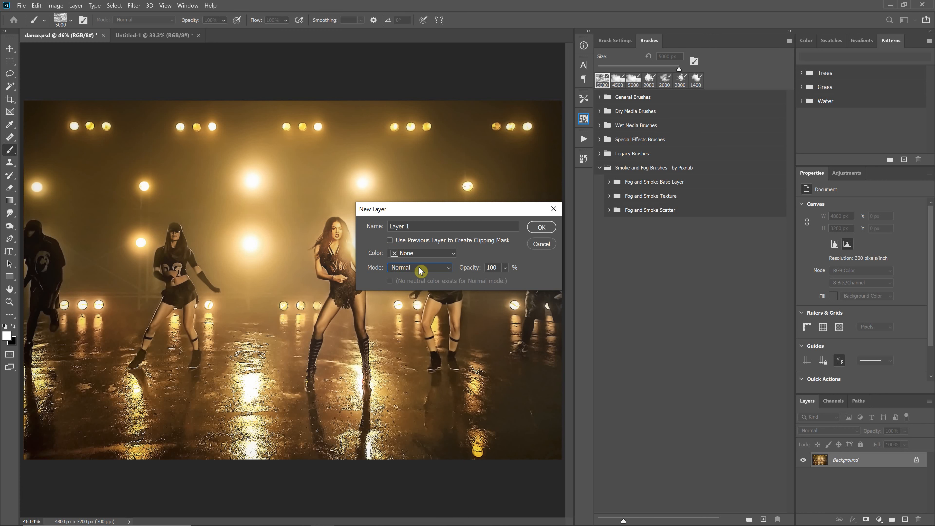
{"action": "left_click", "coordinate": [542, 227]}
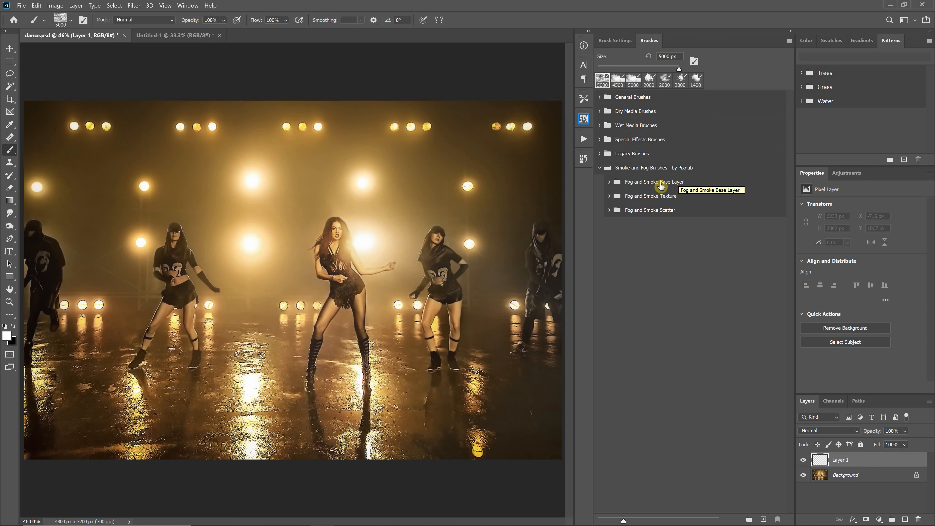
- Try one stamp of the Fog & Smoke Base 01 brush across the stage floor, and undo it
{"action": "left_click", "coordinate": [610, 182]}
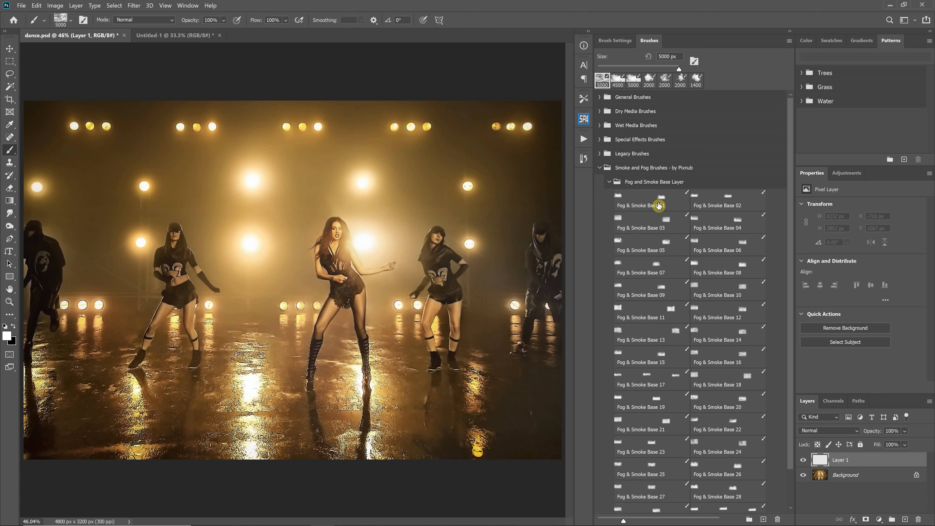
{"action": "left_click", "coordinate": [658, 205]}
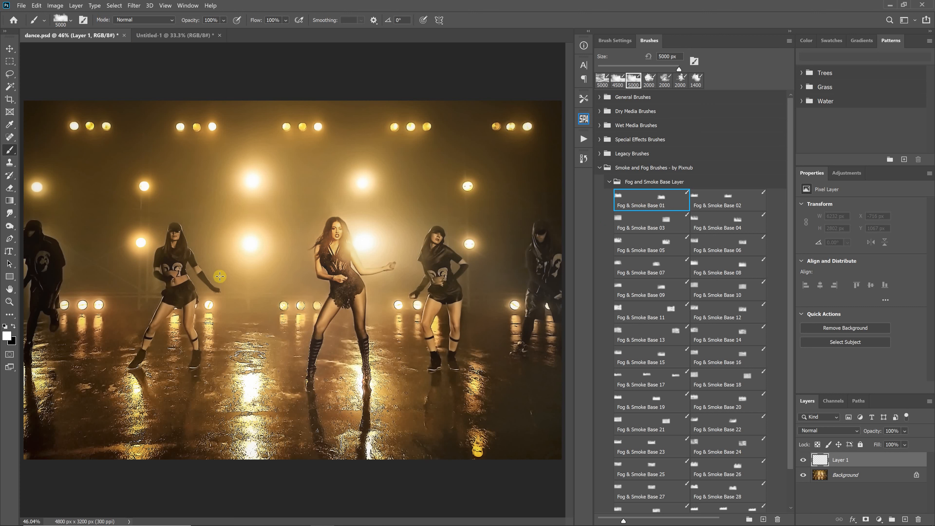
{"action": "key", "text": "ctrl+minus"}
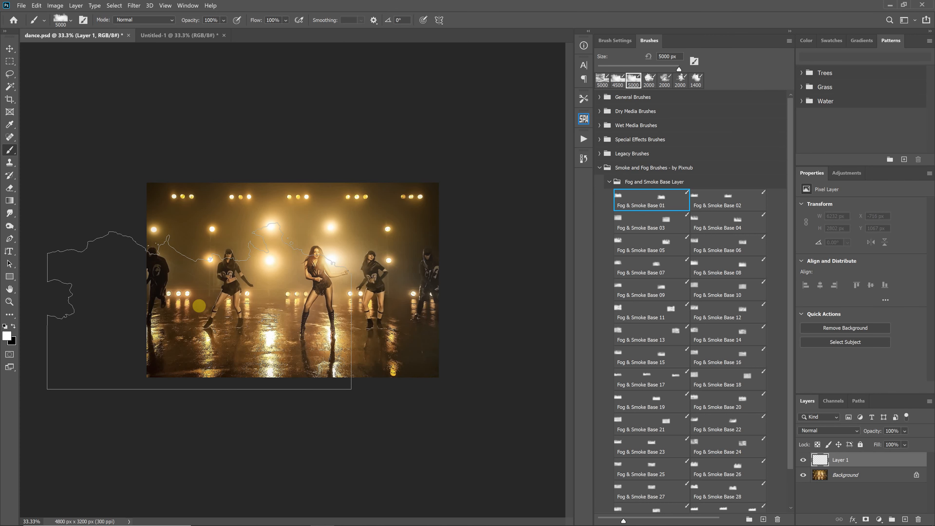
{"action": "left_click", "coordinate": [71, 20]}
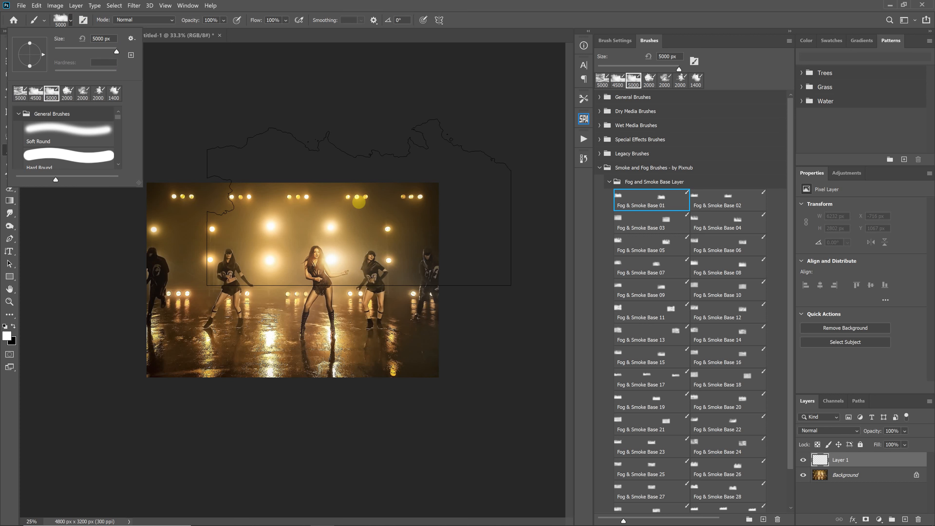
{"action": "left_click", "coordinate": [304, 6]}
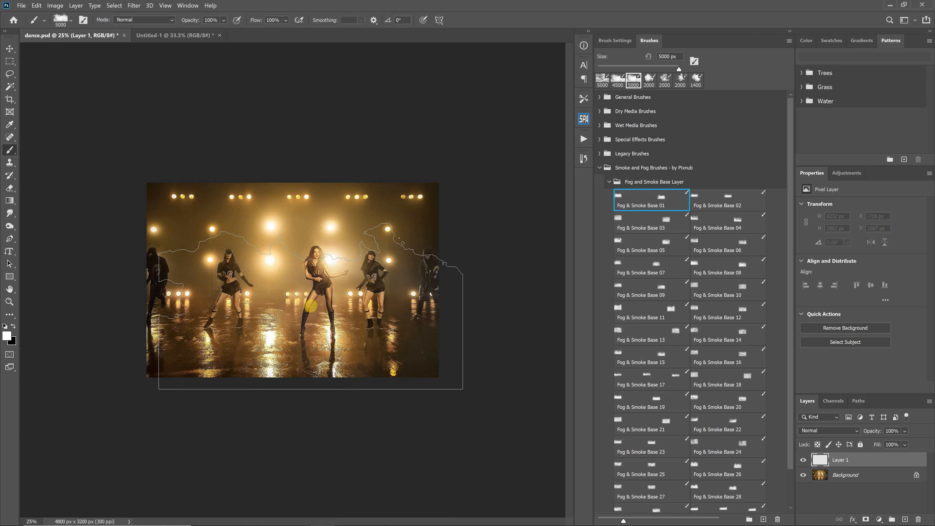
{"action": "left_click", "coordinate": [71, 25]}
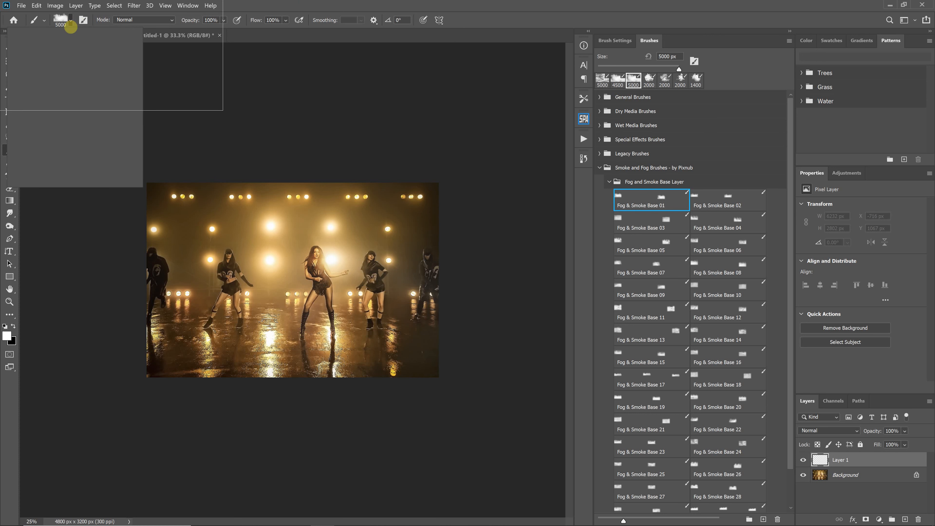
{"action": "left_click", "coordinate": [340, 2]}
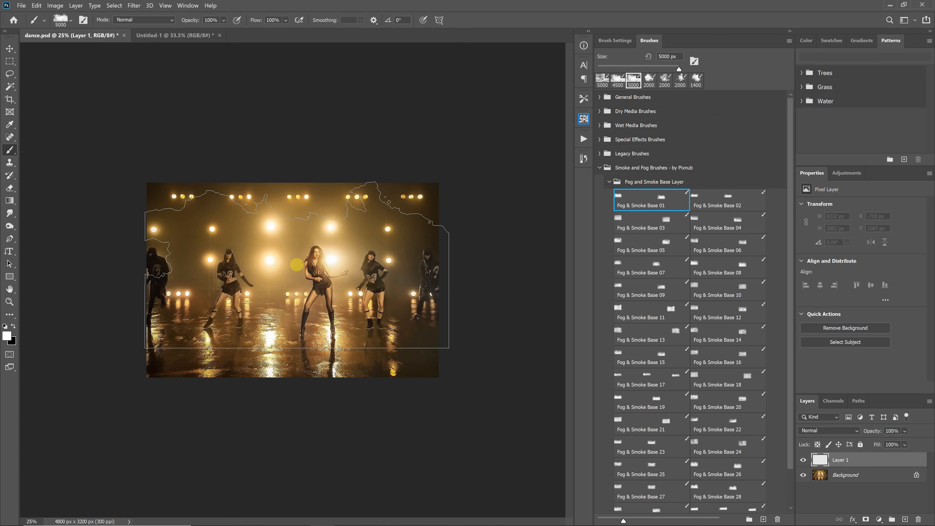
{"action": "left_click", "coordinate": [292, 337]}
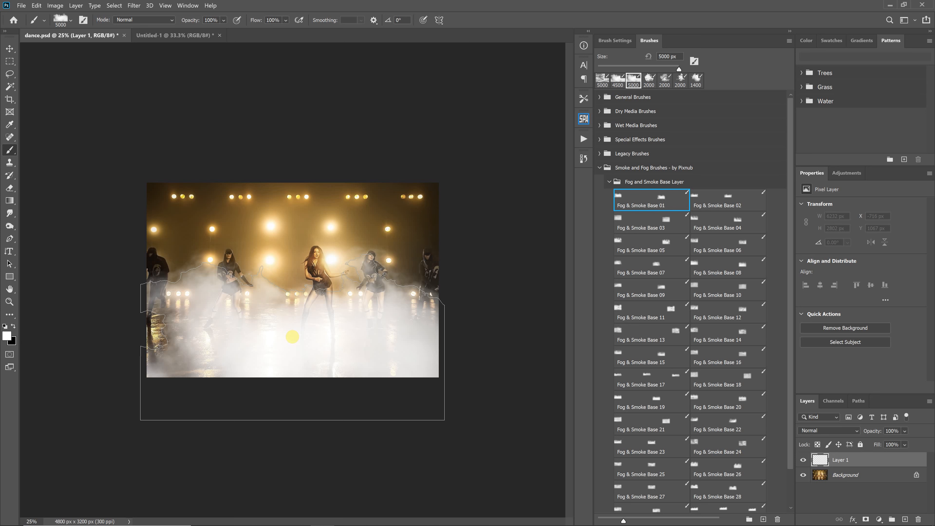
{"action": "key", "text": "ctrl+z"}
- Test the Fog & Smoke Base 02 and Base 07 brushes with a single stamp each over the stage floor, undoing both
{"action": "left_click", "coordinate": [717, 206]}
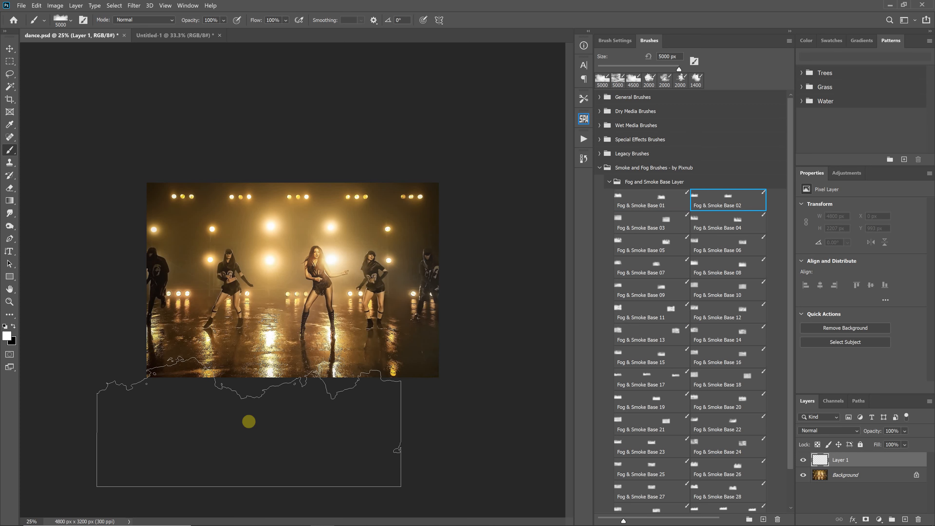
{"action": "left_click", "coordinate": [292, 342]}
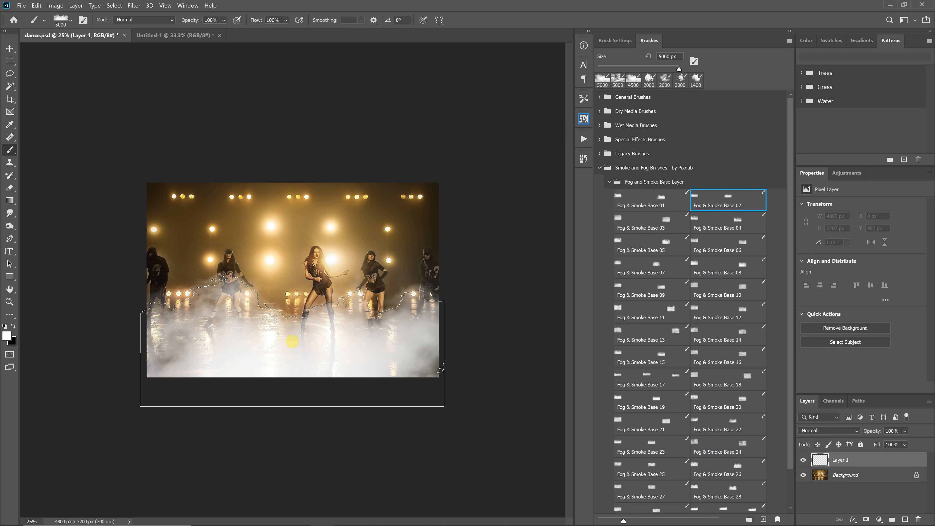
{"action": "key", "text": "ctrl+z"}
{"action": "left_click", "coordinate": [654, 270]}
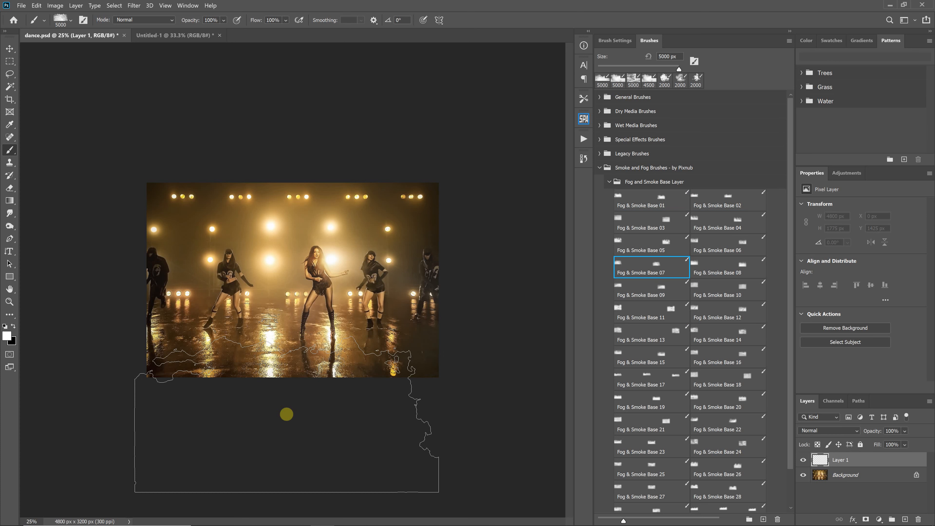
{"action": "left_click", "coordinate": [292, 338]}
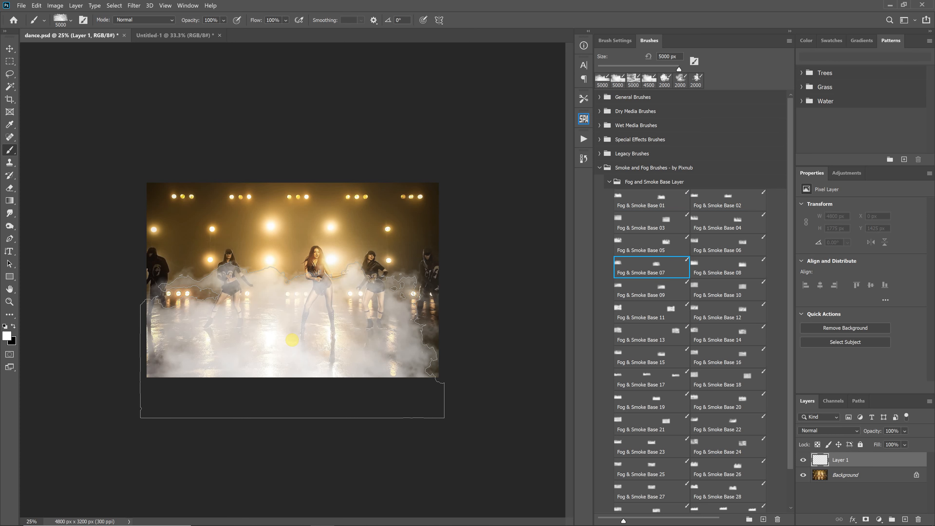
{"action": "left_click", "coordinate": [705, 428]}
{"action": "key", "text": "ctrl+z"}
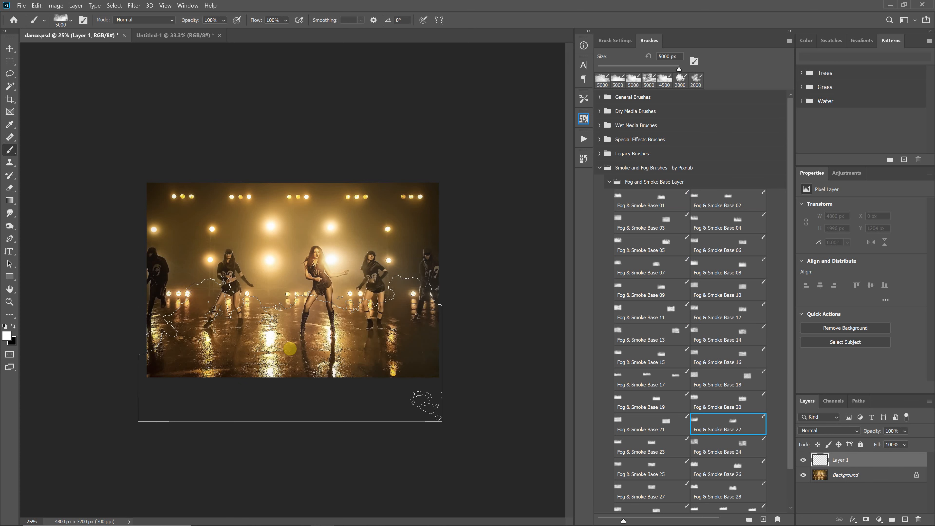
- Stamp fog twice over the dancers on Layer 1 with the Fog & Smoke Base 24 brush
{"action": "left_click", "coordinate": [734, 453]}
{"action": "left_click", "coordinate": [293, 364]}
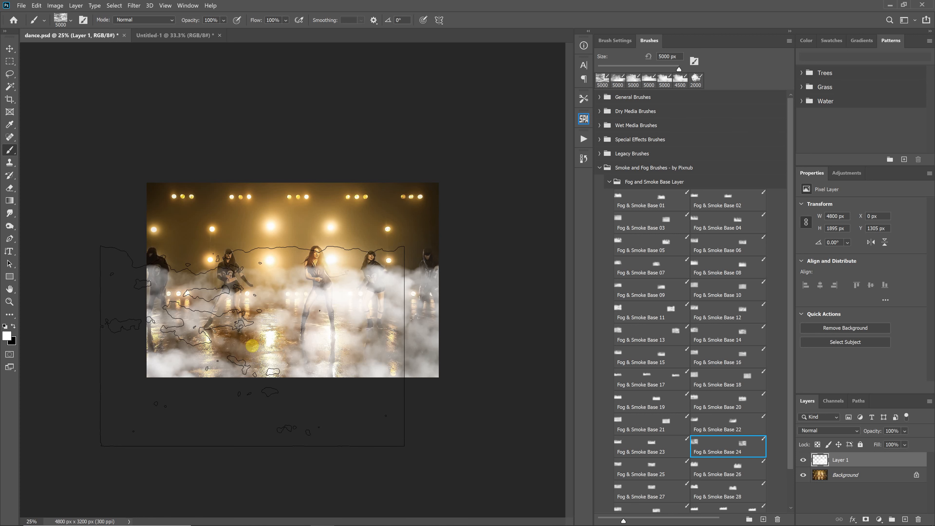
{"action": "left_click", "coordinate": [252, 346]}
- Stretch the fog on Layer 1 horizontally with Free Transform to about 28208 px wide
{"action": "key", "text": "ctrl+minus"}
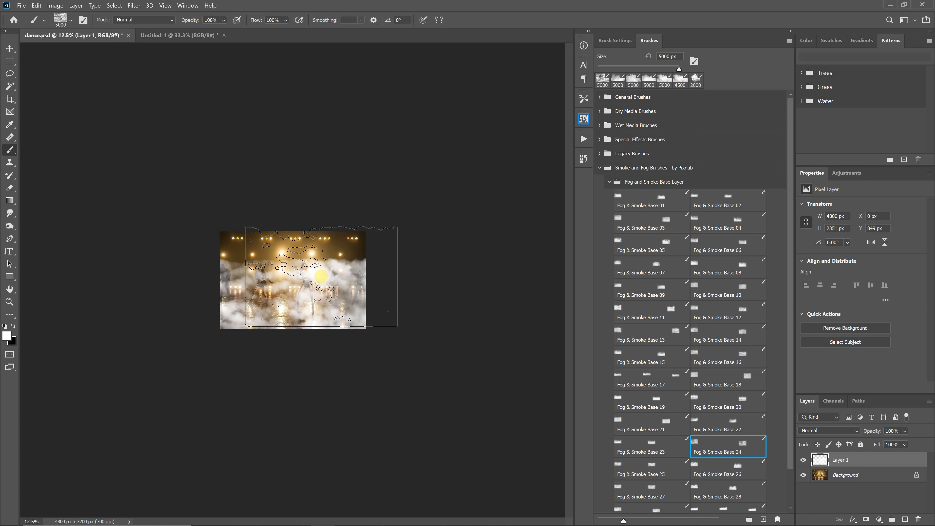
{"action": "key", "text": "ctrl+t"}
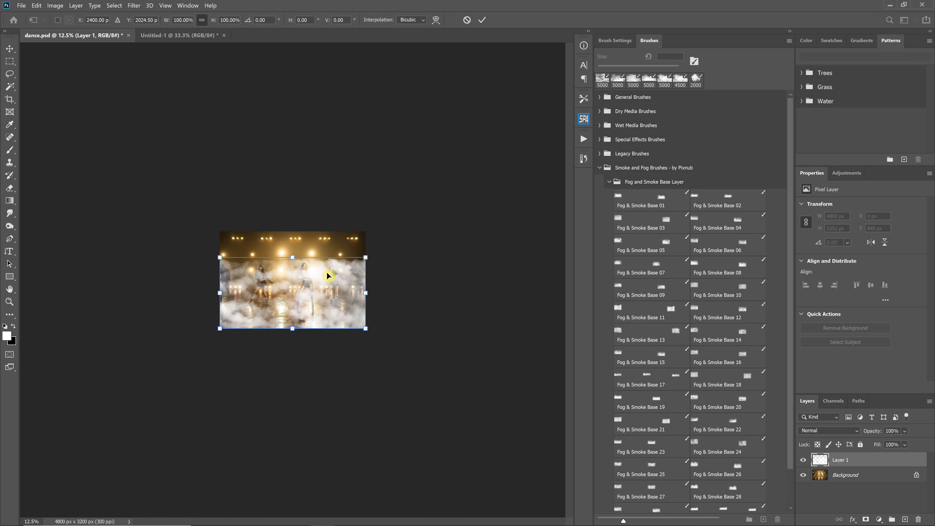
{"action": "left_click_drag", "start_coordinate": [370, 292], "coordinate": [721, 291]}
{"action": "left_click", "coordinate": [482, 19]}
{"action": "left_click", "coordinate": [699, 451]}
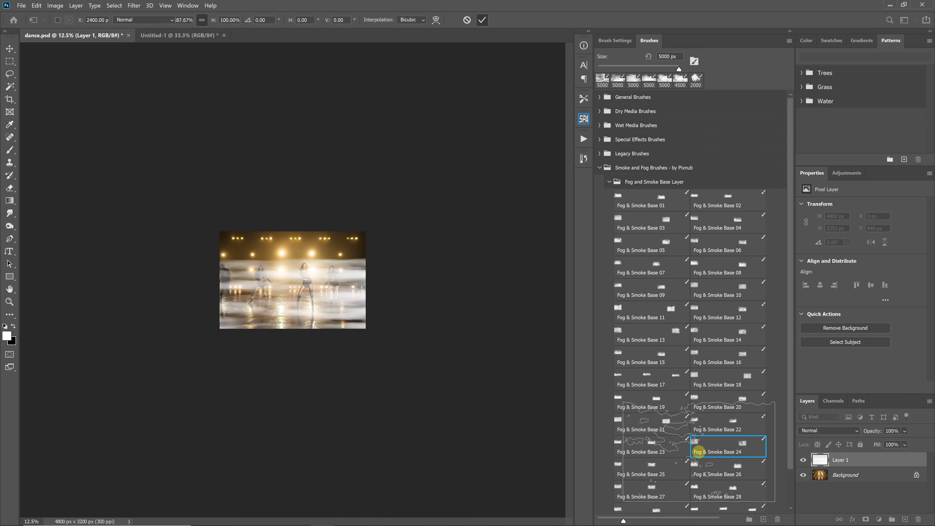
- Lower the opacity of the stretched fog layer to 38%
{"action": "left_click", "coordinate": [905, 444]}
{"action": "left_click_drag", "start_coordinate": [904, 445], "coordinate": [901, 446]}
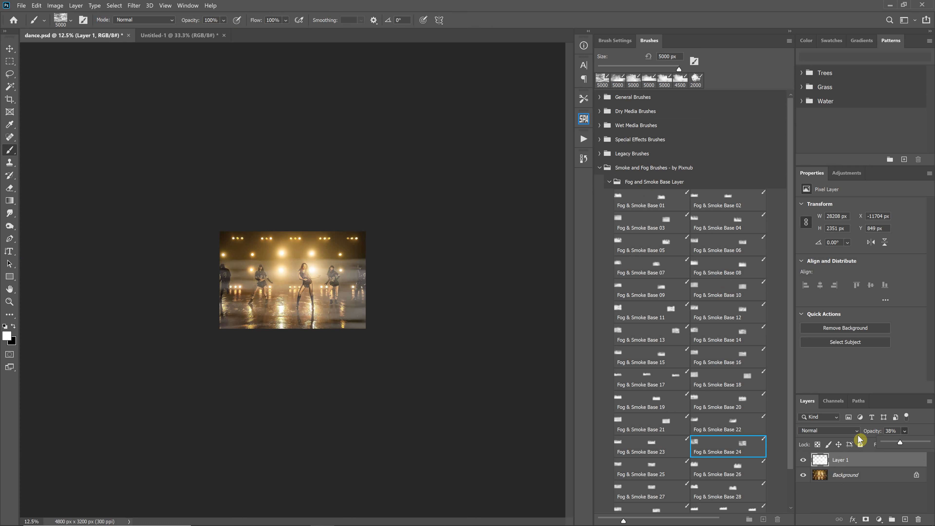
{"action": "left_click", "coordinate": [870, 462]}
- Move the stretched fog down onto the stage floor and set its layer opacity to 40%
{"action": "key", "text": "ctrl+plus"}
{"action": "key", "text": "ctrl+plus"}
{"action": "key", "text": "ctrl+plus"}
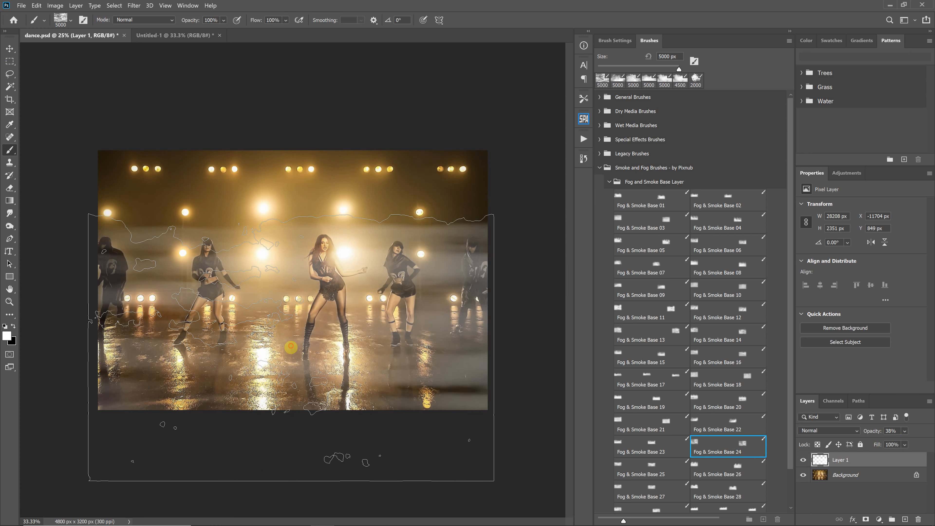
{"action": "key", "text": "v"}
{"action": "mouse_move", "coordinate": [291, 347]}
{"action": "left_mouse_down"}
{"action": "mouse_move", "coordinate": [491, 345]}
{"action": "mouse_move", "coordinate": [258, 356]}
{"action": "mouse_move", "coordinate": [349, 352]}
{"action": "mouse_move", "coordinate": [405, 335]}
{"action": "mouse_move", "coordinate": [331, 358]}
{"action": "mouse_move", "coordinate": [359, 359]}
{"action": "mouse_move", "coordinate": [368, 348]}
{"action": "left_mouse_up"}
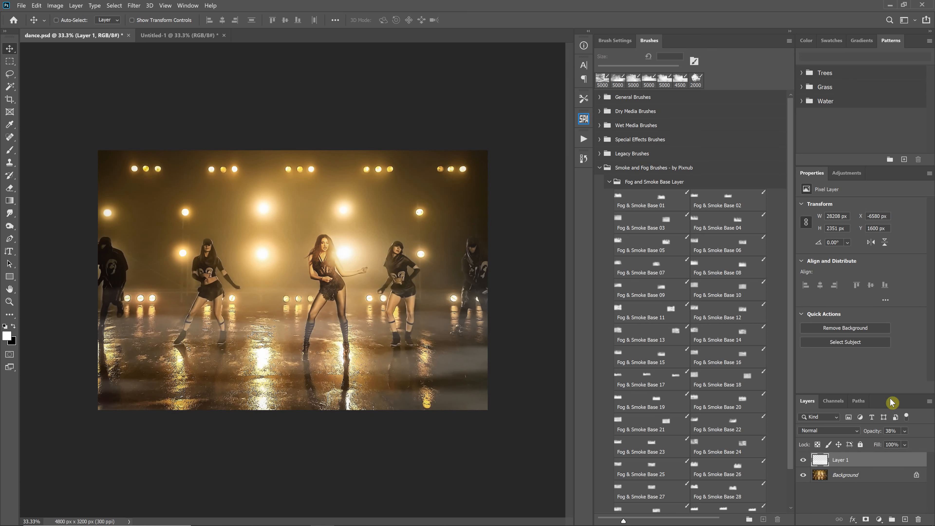
{"action": "left_click", "coordinate": [905, 431]}
{"action": "left_click_drag", "start_coordinate": [901, 446], "coordinate": [895, 445]}
{"action": "left_click_drag", "start_coordinate": [897, 445], "coordinate": [905, 445]}
- Narrow the fog on Layer 1 with Free Transform to about 21098 px wide
{"action": "key", "text": "ctrl+minus"}
{"action": "key", "text": "ctrl+t"}
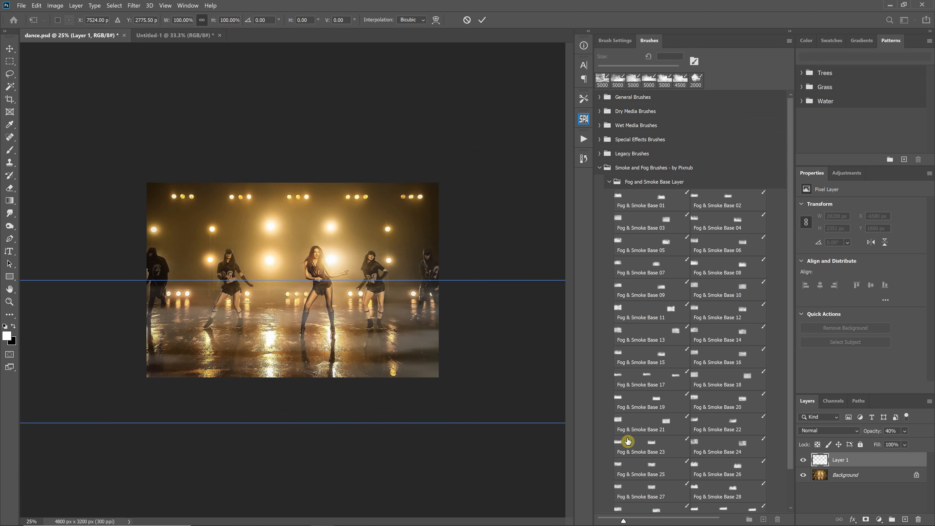
{"action": "key", "text": "ctrl+minus"}
{"action": "key", "text": "ctrl+minus"}
{"action": "key", "text": "ctrl+minus"}
{"action": "key", "text": "ctrl+minus"}
{"action": "key", "text": "ctrl+minus"}
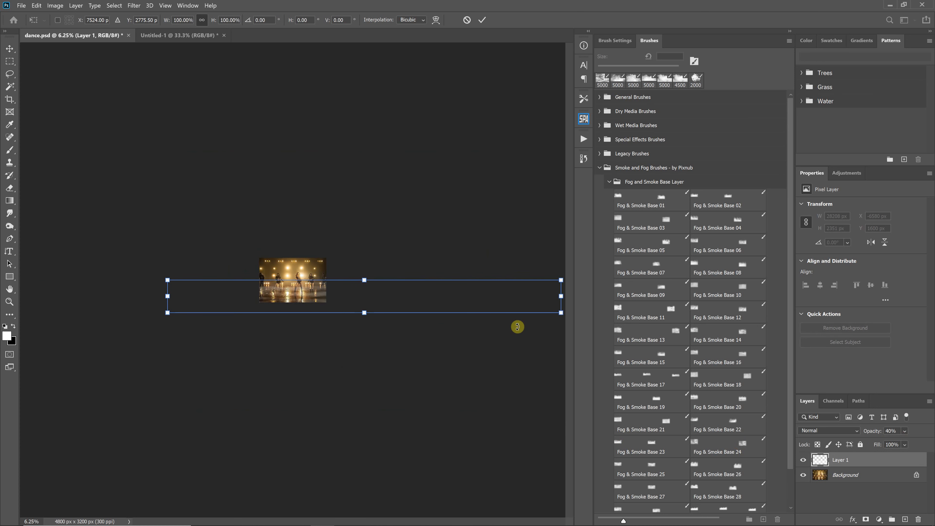
{"action": "left_click_drag", "start_coordinate": [530, 297], "coordinate": [441, 293]}
{"action": "left_click", "coordinate": [482, 20]}
- Shift the narrowed fog sideways over the stage floor and reduce its layer opacity to 23%
{"action": "key", "text": "ctrl+plus"}
{"action": "key", "text": "ctrl+plus"}
{"action": "key", "text": "ctrl+plus"}
{"action": "key", "text": "ctrl+plus"}
{"action": "key", "text": "ctrl+plus"}
{"action": "key", "text": "ctrl+plus"}
{"action": "left_click_drag", "start_coordinate": [370, 343], "coordinate": [480, 346]}
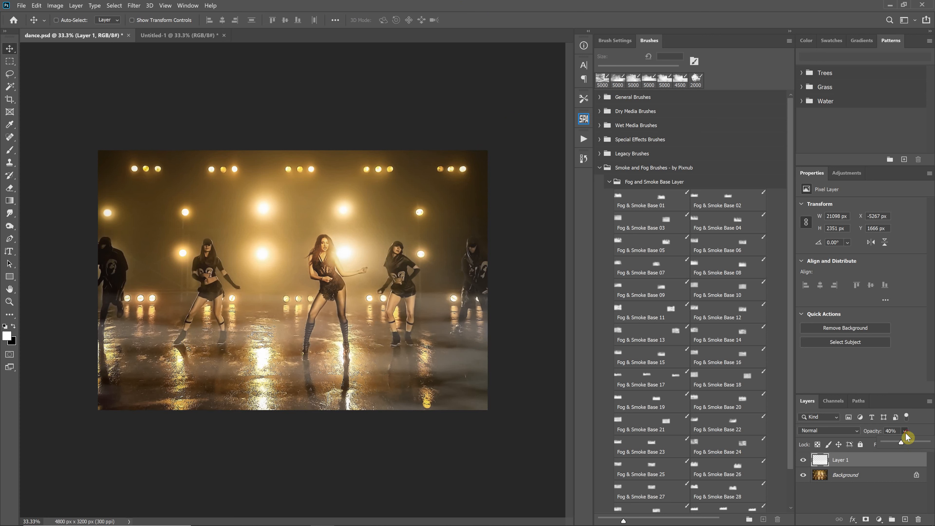
{"action": "left_click_drag", "start_coordinate": [903, 446], "coordinate": [896, 447]}
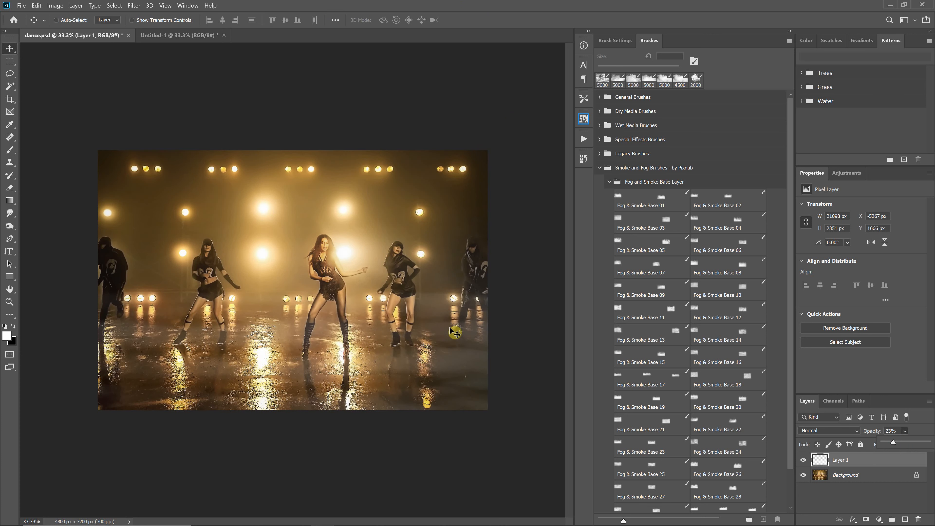
- Undo all the fog stamping, stretching, moving and opacity changes on Layer 1
{"action": "key", "text": "ctrl+z"}
{"action": "key", "text": "ctrl+z"}
{"action": "key", "text": "ctrl+z"}
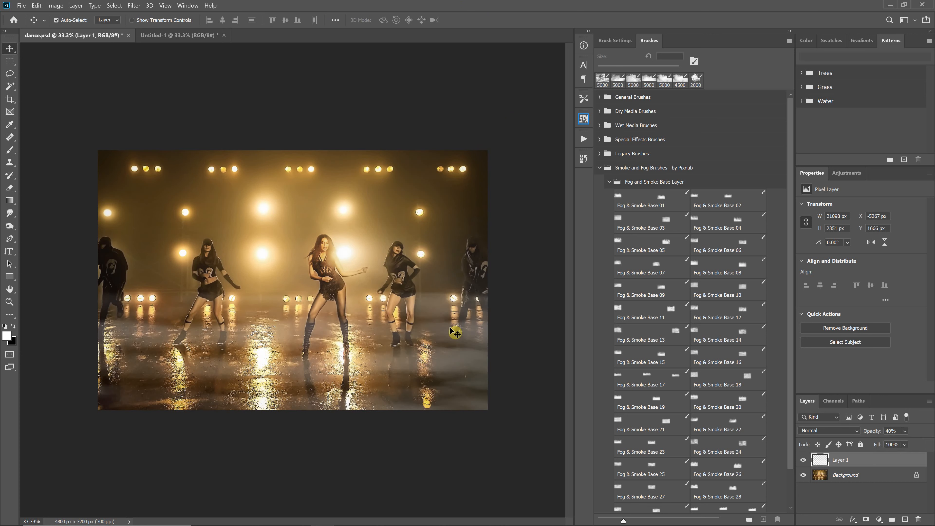
{"action": "key", "text": "ctrl+z"}
{"action": "key", "text": "ctrl+z"}
{"action": "key", "text": "ctrl+z"}
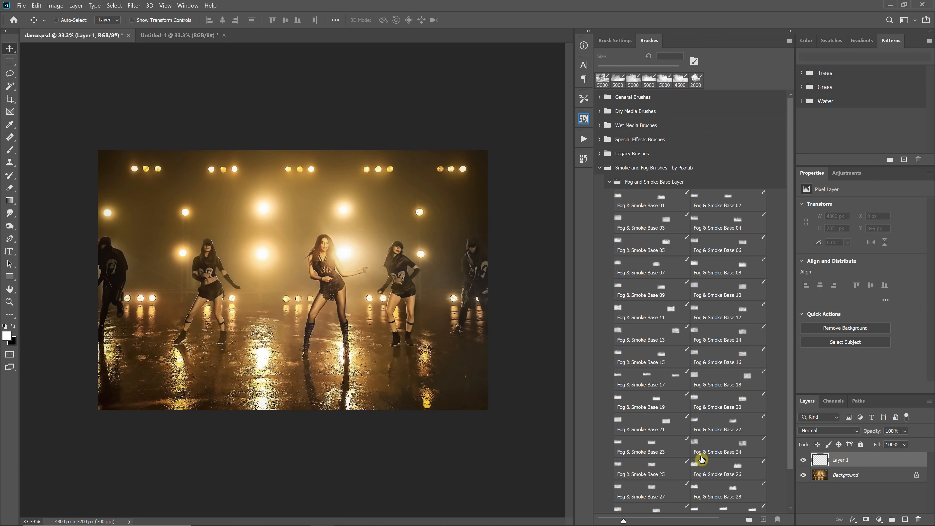
- Stamp fog once over the middle of the photo with the Fog & Smoke Base 21 brush reduced to 4200 px
{"action": "left_click", "coordinate": [644, 423]}
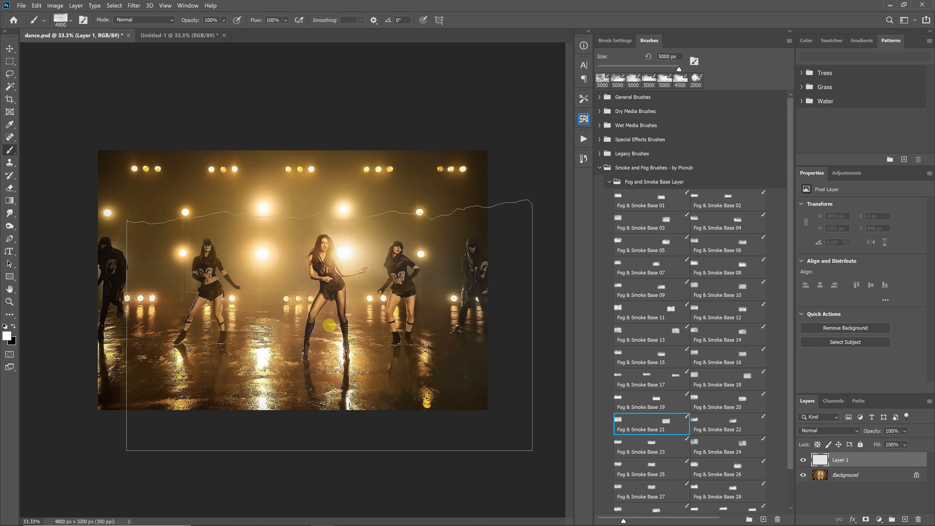
{"action": "key", "text": "bracketleft"}
{"action": "key", "text": "bracketleft"}
{"action": "key", "text": "bracketleft"}
{"action": "key", "text": "bracketleft"}
{"action": "key", "text": "bracketleft"}
{"action": "key", "text": "bracketleft"}
{"action": "key", "text": "bracketleft"}
{"action": "key", "text": "bracketleft"}
{"action": "left_click", "coordinate": [295, 295]}
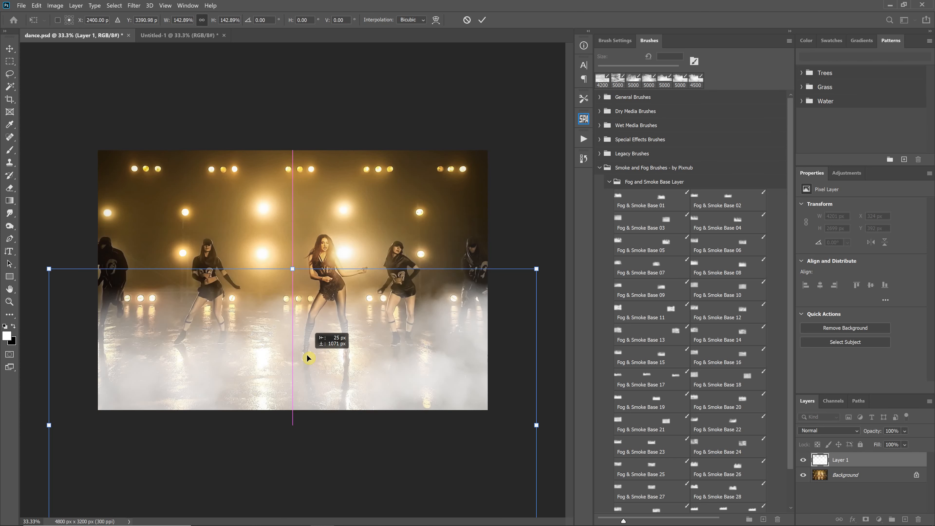
- Move the enlarged Layer 1 fog down over the stage floor and apply the transform
{"action": "mouse_move", "coordinate": [307, 358]}
{"action": "left_mouse_down"}
{"action": "mouse_move", "coordinate": [434, 165]}
{"action": "mouse_move", "coordinate": [419, 136]}
{"action": "left_mouse_up"}
{"action": "left_click_drag", "start_coordinate": [401, 234], "coordinate": [332, 353]}
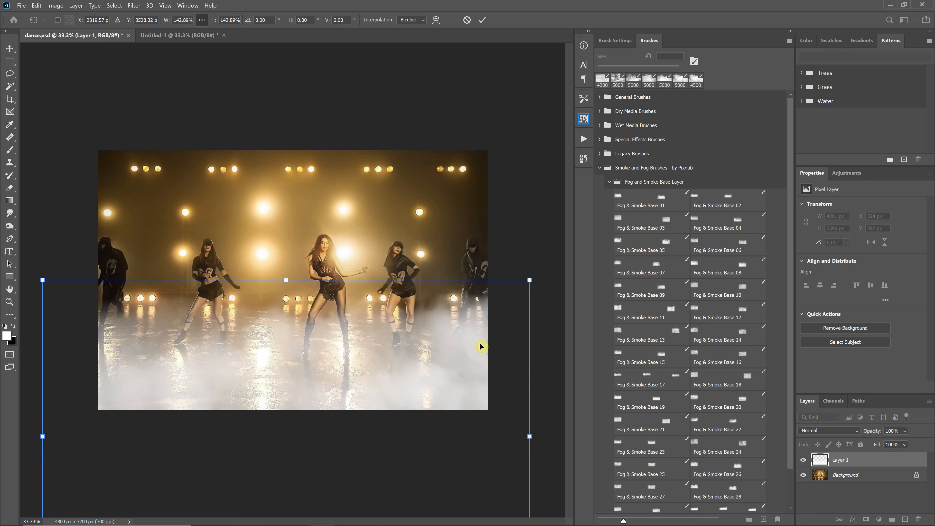
{"action": "left_click", "coordinate": [482, 20]}
- Undo the fog stamped on Layer 1 with the 4200 px Fog & Smoke Base 21 brush
{"action": "key", "text": "b"}
{"action": "left_click", "coordinate": [294, 295]}
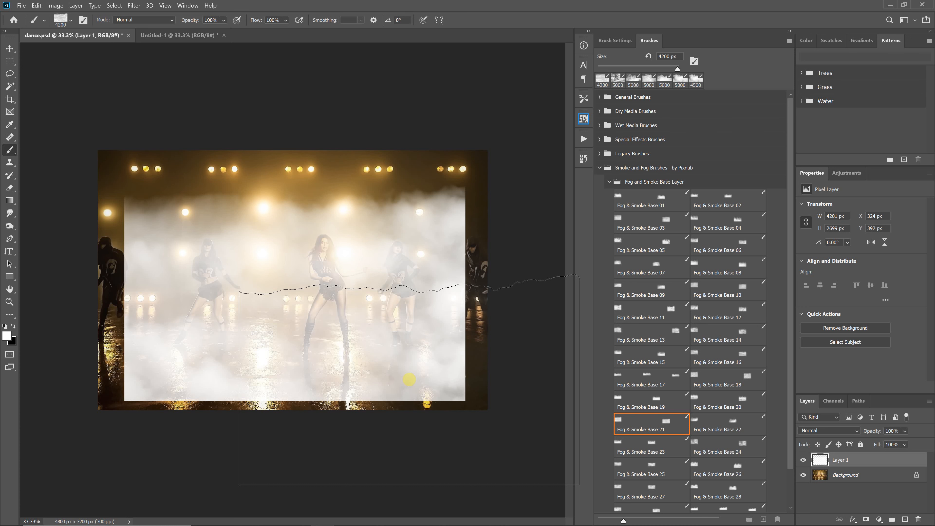
{"action": "key", "text": "ctrl+z"}
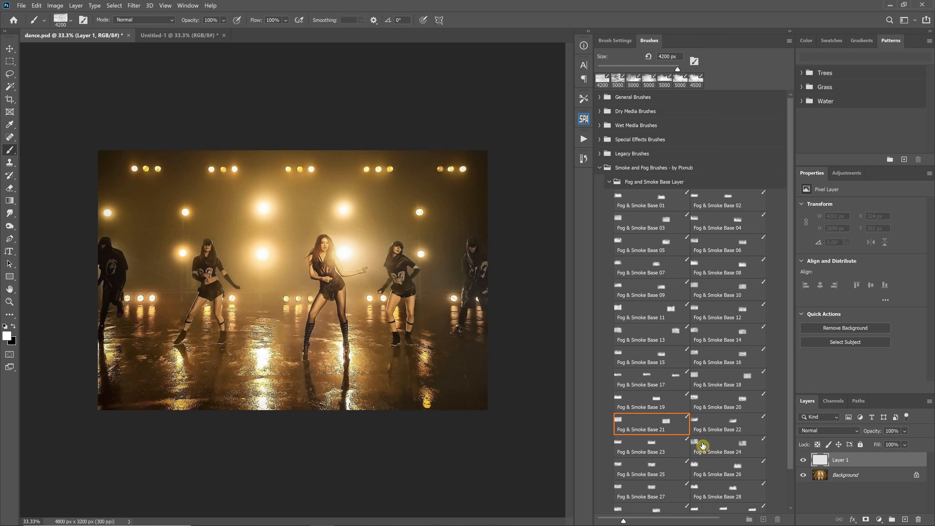
- Stamp fog over the stage floor with the Fog & Smoke Base 23 brush at 5000 px
{"action": "left_click", "coordinate": [659, 447]}
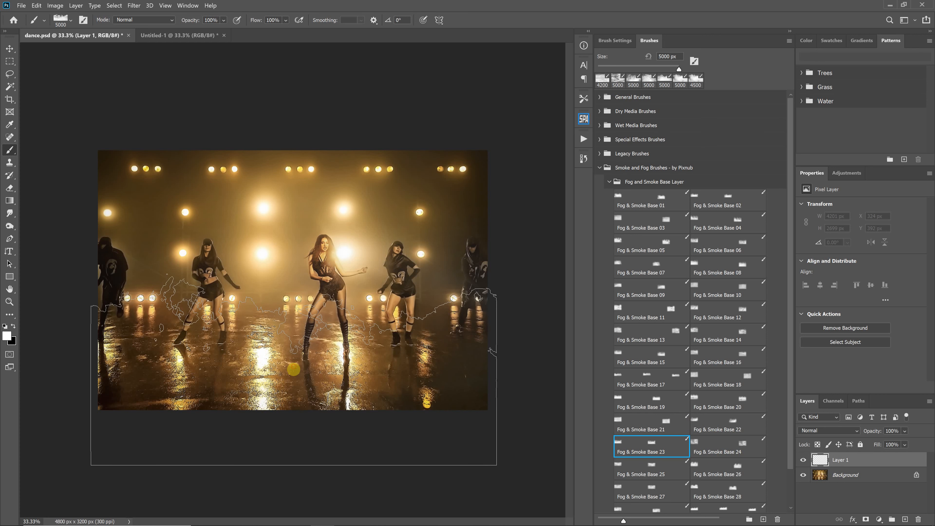
{"action": "left_click", "coordinate": [293, 367]}
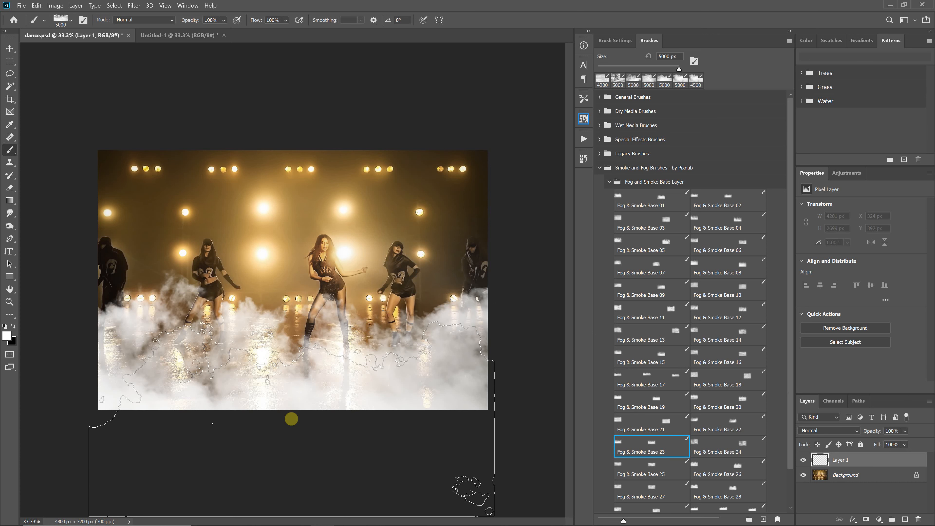
- Enlarge the Fog & Smoke Base 22 floor fog to 122.40% with Free Transform and set Layer 1's opacity to 79%
{"action": "key", "text": "ctrl+t"}
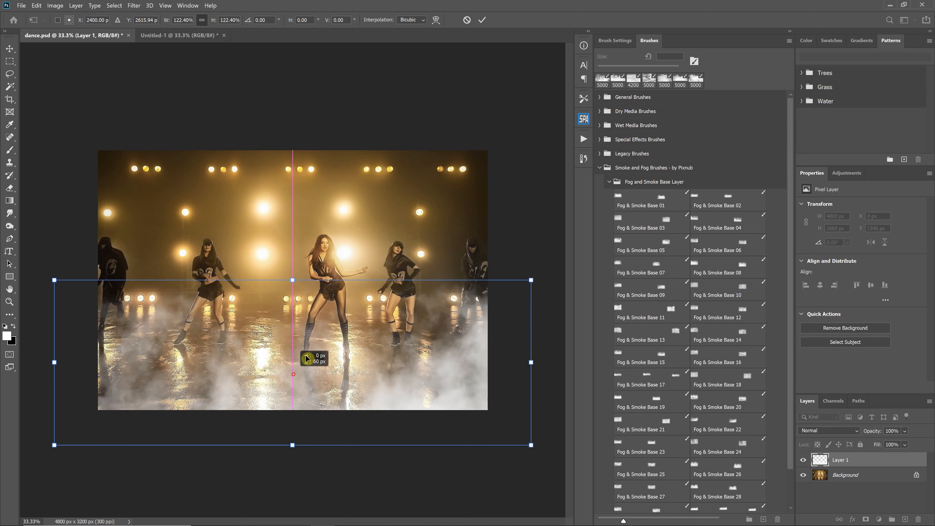
{"action": "left_click", "coordinate": [483, 20]}
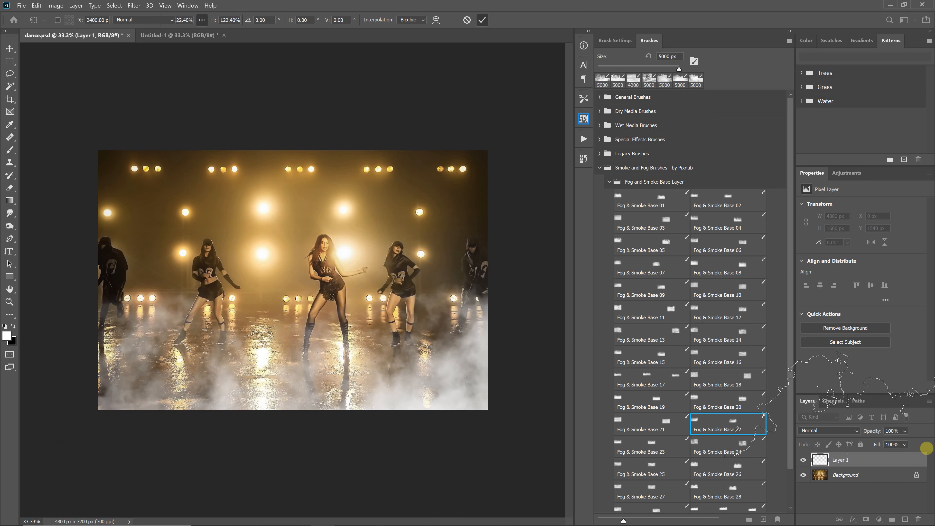
{"action": "left_click", "coordinate": [905, 431]}
{"action": "left_click_drag", "start_coordinate": [929, 443], "coordinate": [919, 442]}
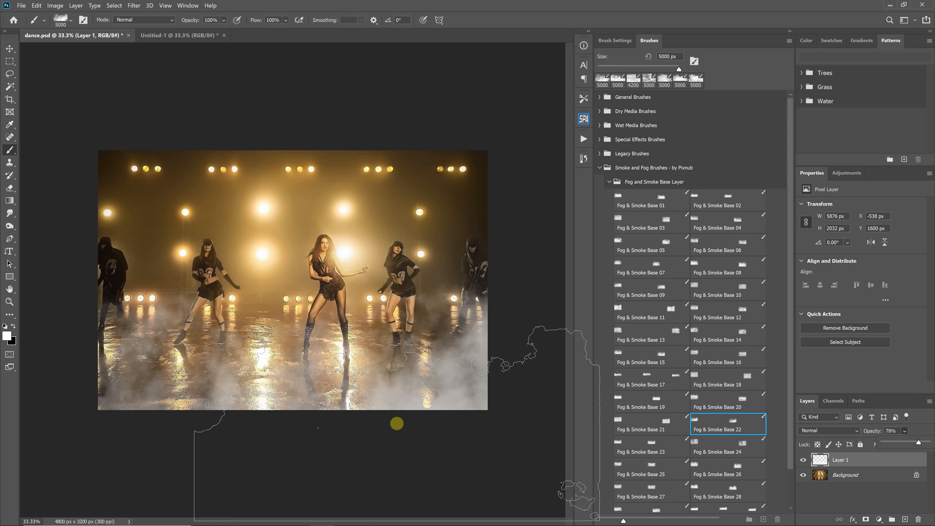
- Browse the brushes in the Fog and Smoke Texture and Fog and Smoke Scatter groups
{"action": "left_click", "coordinate": [609, 187]}
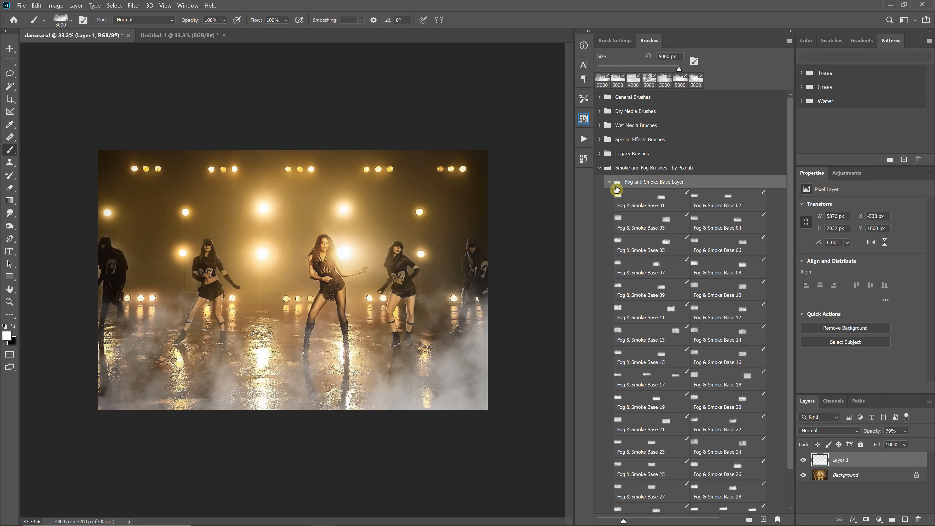
{"action": "left_click", "coordinate": [610, 183]}
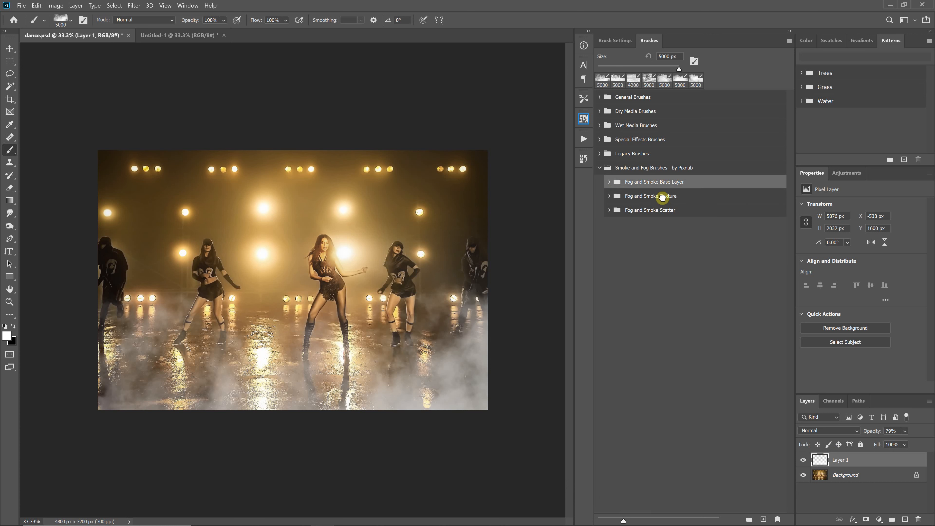
{"action": "left_click", "coordinate": [606, 199]}
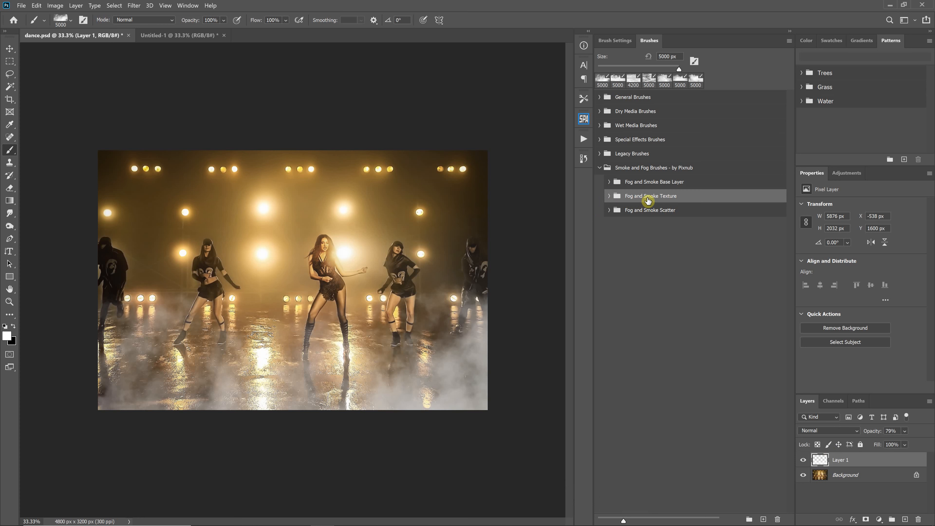
{"action": "left_click", "coordinate": [605, 205]}
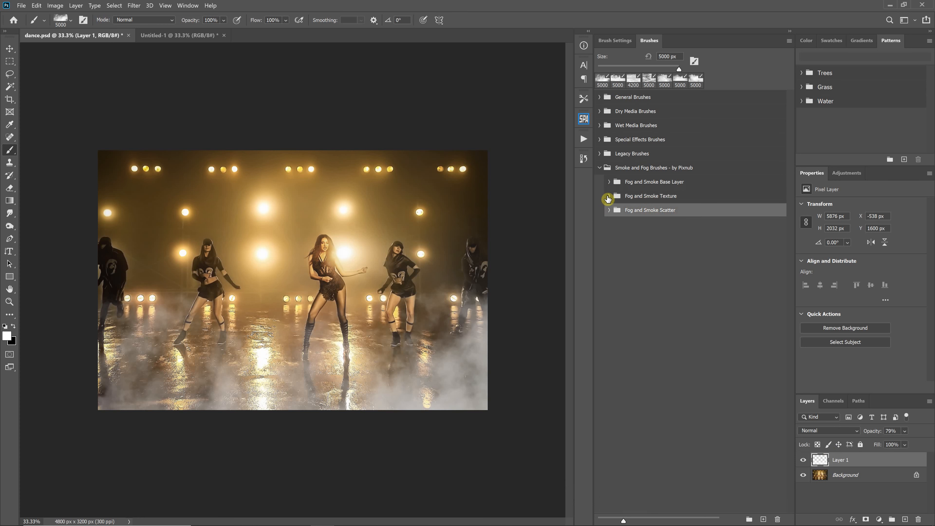
{"action": "left_click", "coordinate": [610, 197]}
{"action": "left_click", "coordinate": [670, 221]}
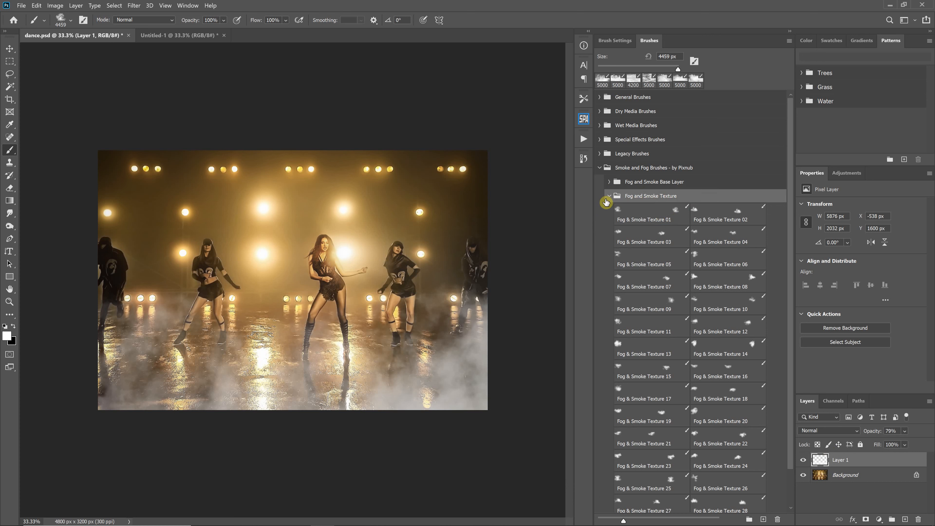
{"action": "left_click", "coordinate": [609, 196]}
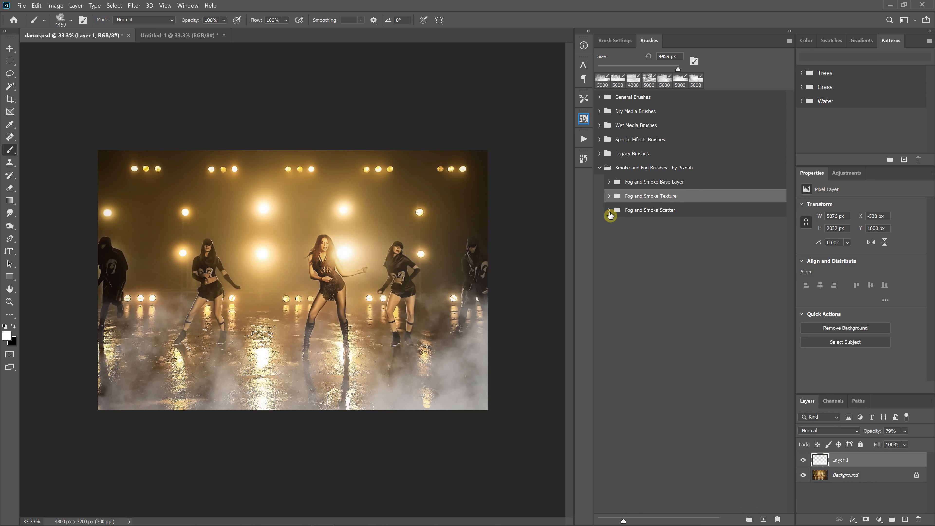
{"action": "left_click", "coordinate": [609, 210]}
{"action": "left_click", "coordinate": [670, 233]}
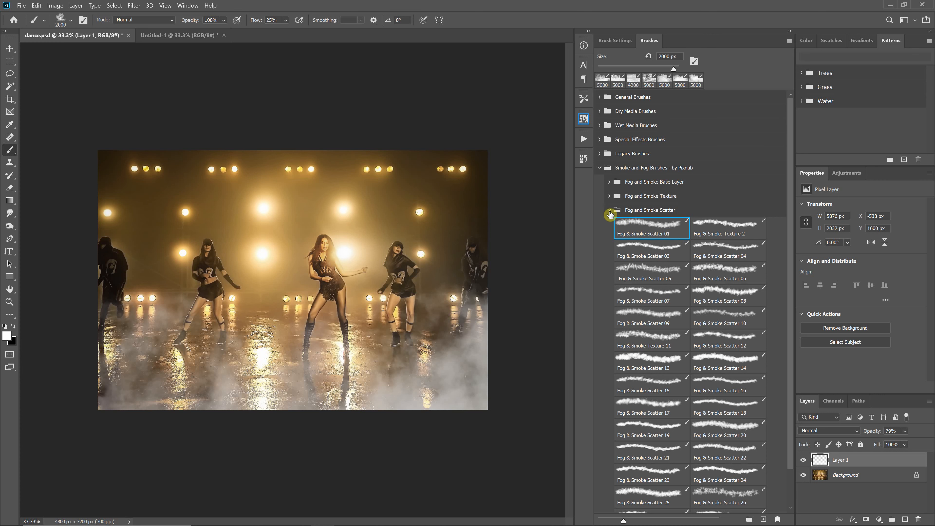
- Try a single fog stamp over the middle of the photo with the 4459 px Fog & Smoke Texture 01 brush
{"action": "left_click", "coordinate": [609, 213]}
{"action": "left_click", "coordinate": [609, 196]}
{"action": "left_click", "coordinate": [656, 223]}
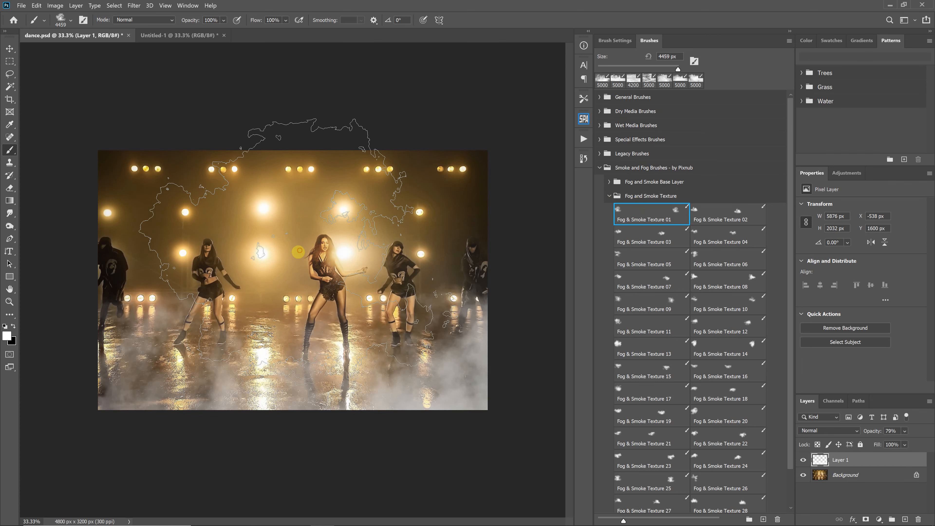
{"action": "left_click", "coordinate": [298, 252]}
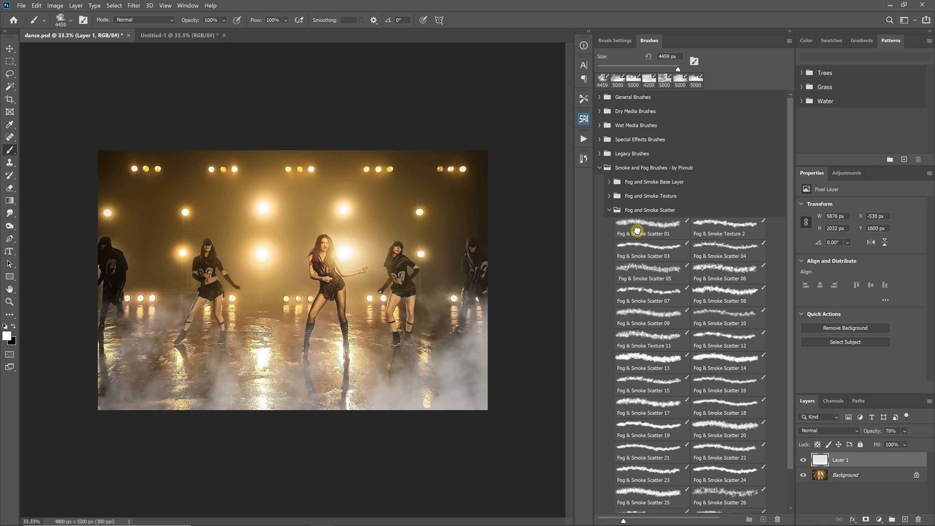
- Try painting haze across the upper stage with the 2000 px Fog & Smoke Scatter 01 brush and undo the strokes
{"action": "left_click", "coordinate": [324, 245]}
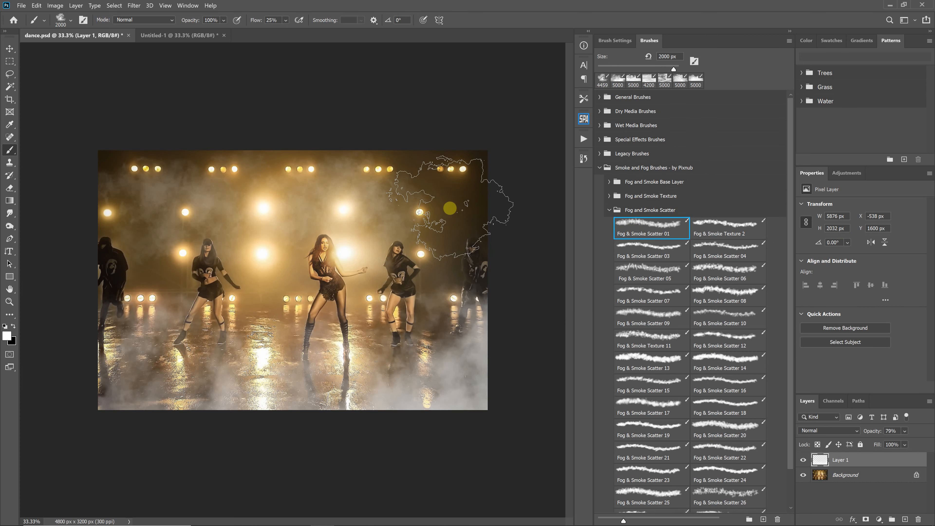
{"action": "mouse_move", "coordinate": [450, 209]}
{"action": "left_mouse_down"}
{"action": "mouse_move", "coordinate": [150, 265]}
{"action": "mouse_move", "coordinate": [163, 267]}
{"action": "left_mouse_up"}
{"action": "key", "text": "ctrl+z"}
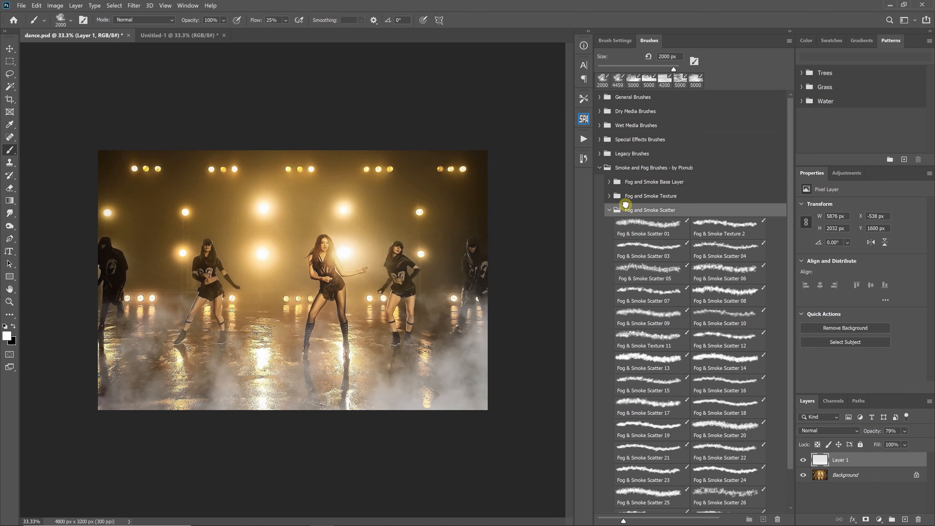
- Switch back to the Fog & Smoke Texture 01 brush and set its flow to 50%
{"action": "left_click", "coordinate": [619, 210]}
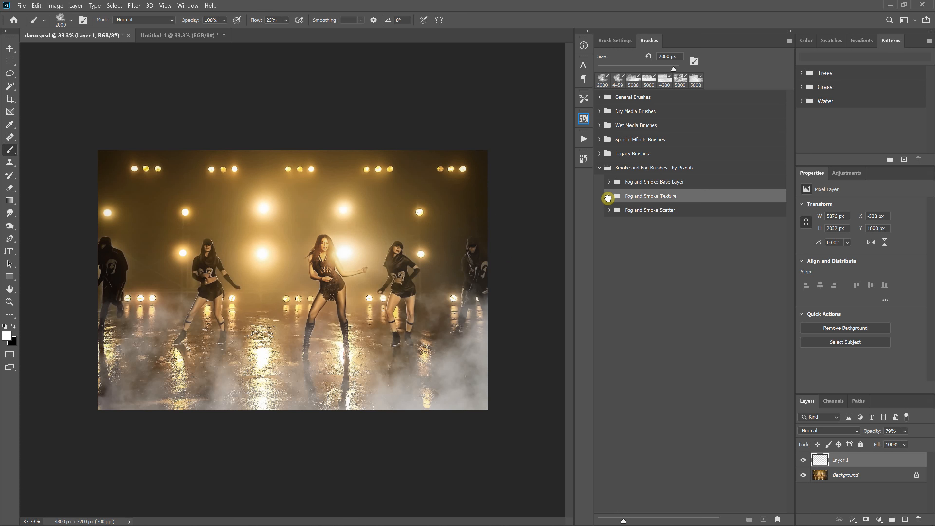
{"action": "left_click", "coordinate": [609, 195]}
{"action": "left_click", "coordinate": [658, 222]}
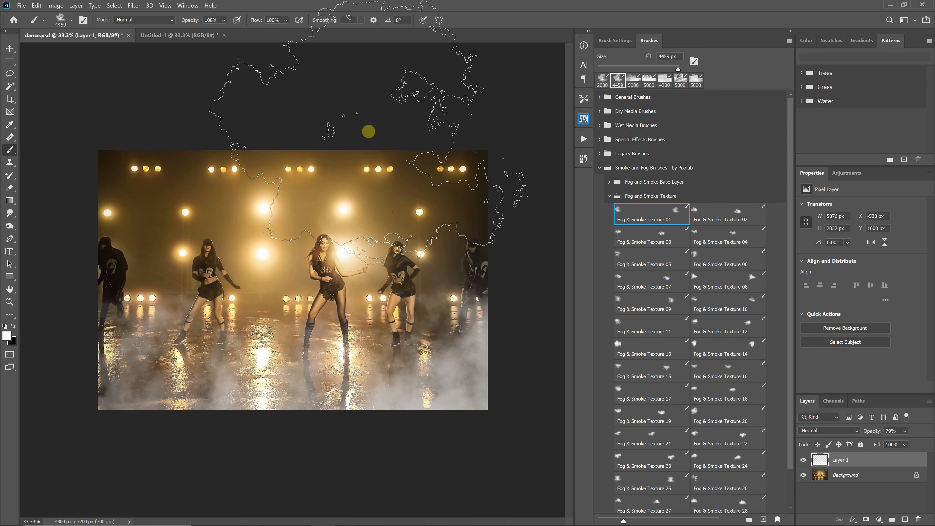
{"action": "key", "text": "alt+shift+p"}
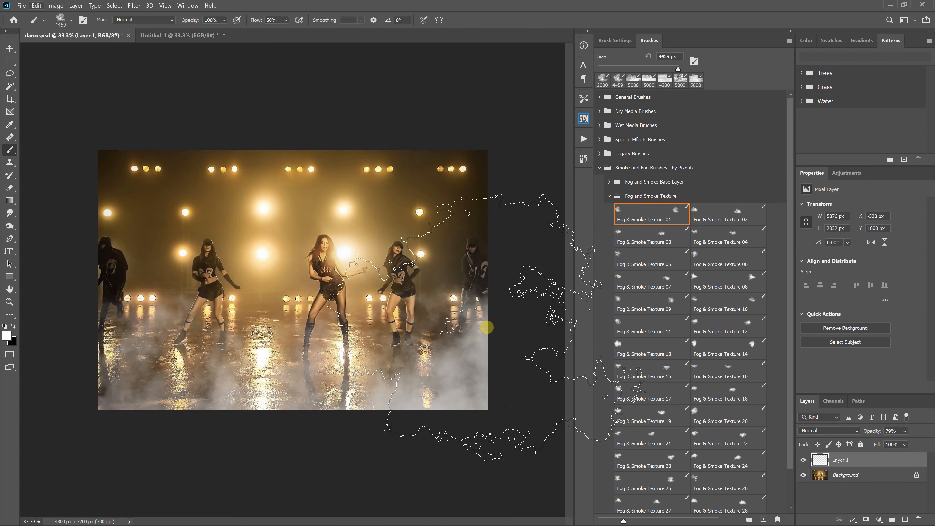
- Add a new empty layer above Layer 1 and hide Layer 1
{"action": "left_click", "coordinate": [76, 5]}
{"action": "left_click", "coordinate": [198, 17]}
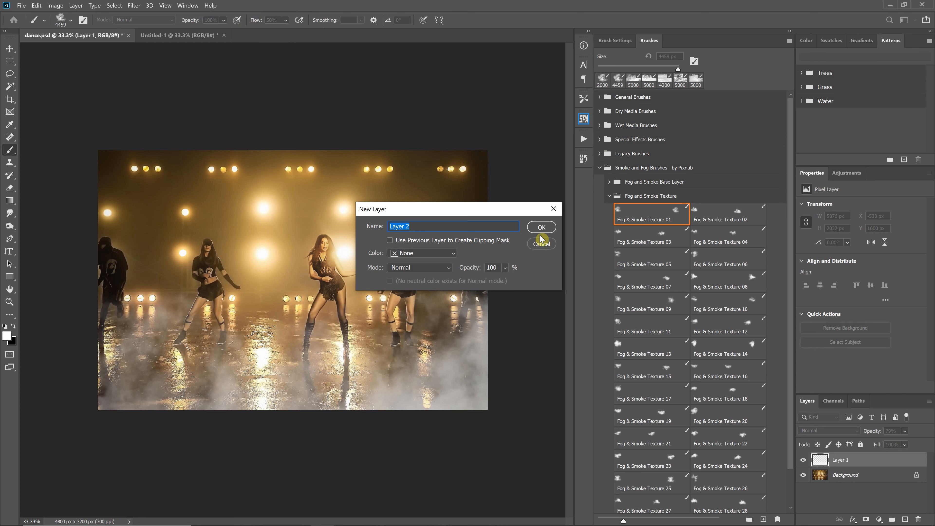
{"action": "key", "text": "Return"}
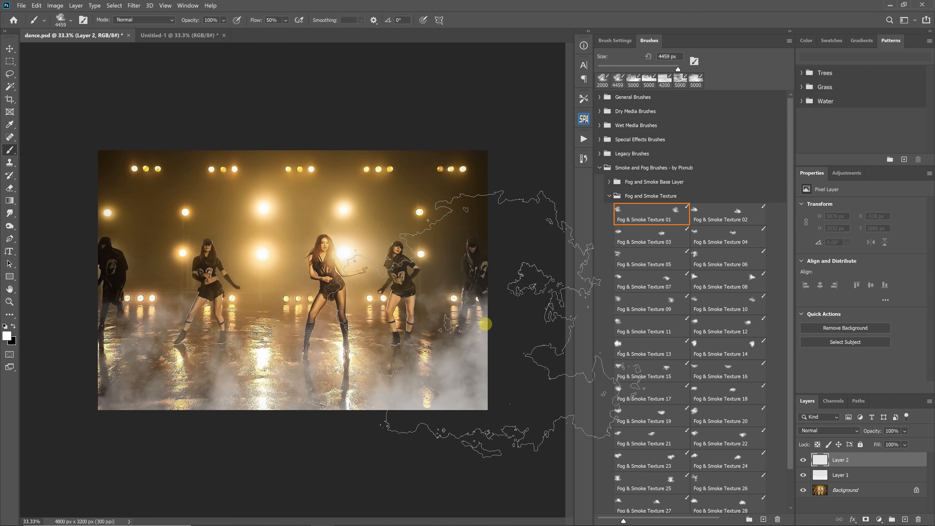
{"action": "key", "text": "ctrl+z"}
{"action": "key", "text": "ctrl+z"}
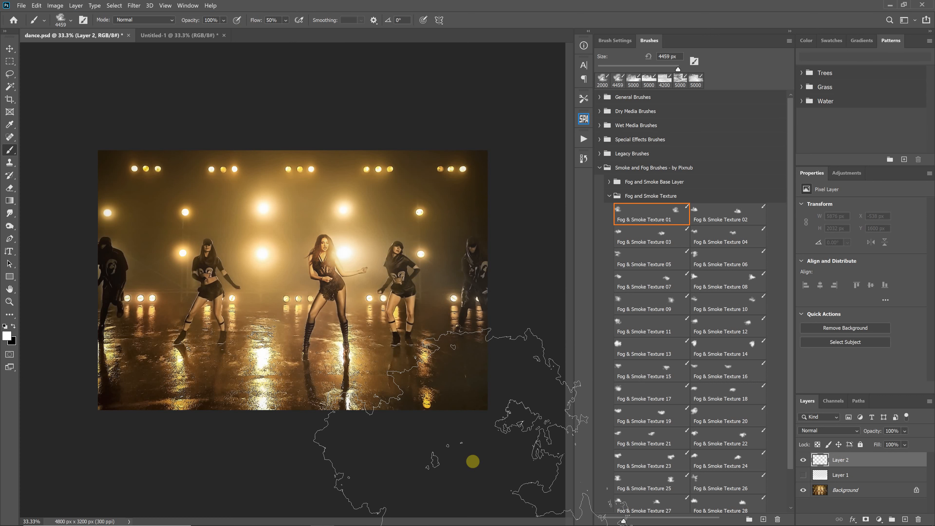
- Stamp Fog & Smoke Texture 01 fog on Layer 2 over both lower corners of the photo
{"action": "left_click", "coordinate": [473, 461]}
{"action": "key", "text": "ctrl+minus"}
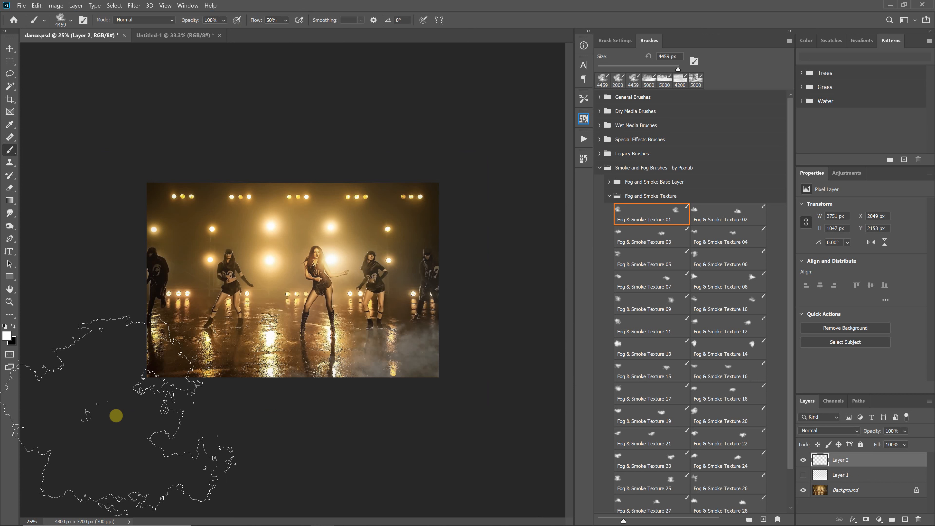
{"action": "left_click", "coordinate": [615, 41]}
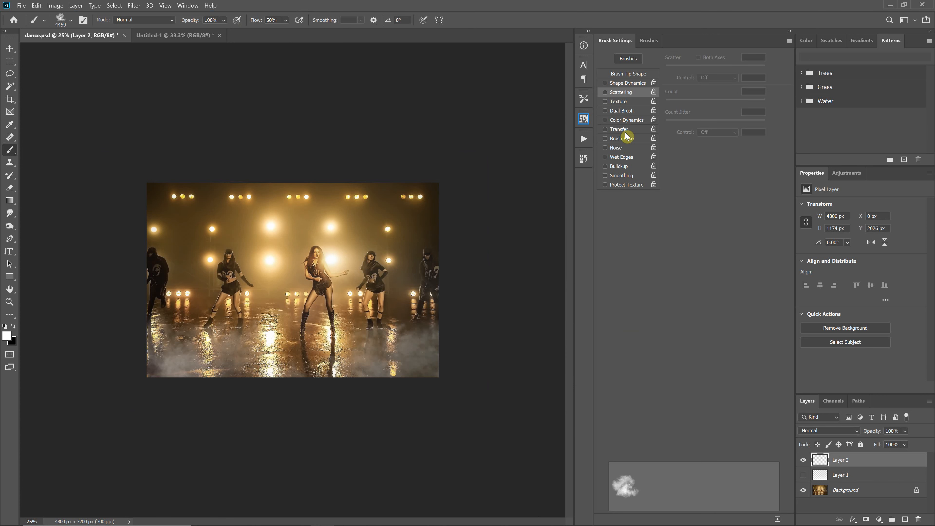
{"action": "left_click", "coordinate": [646, 41]}
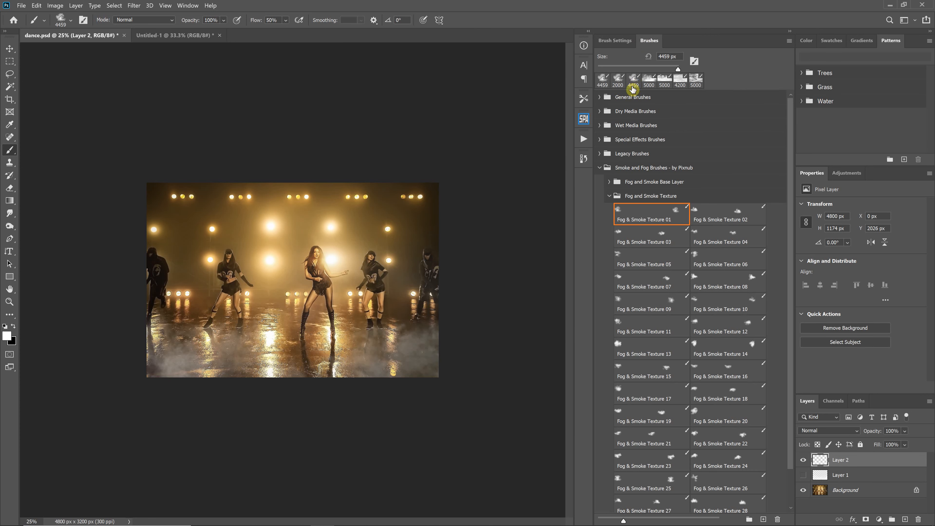
- Stamp fog twice at the middle of the photo's lower edge, with the brush tip rotated to -39° and to 101°
{"action": "left_click", "coordinate": [620, 40]}
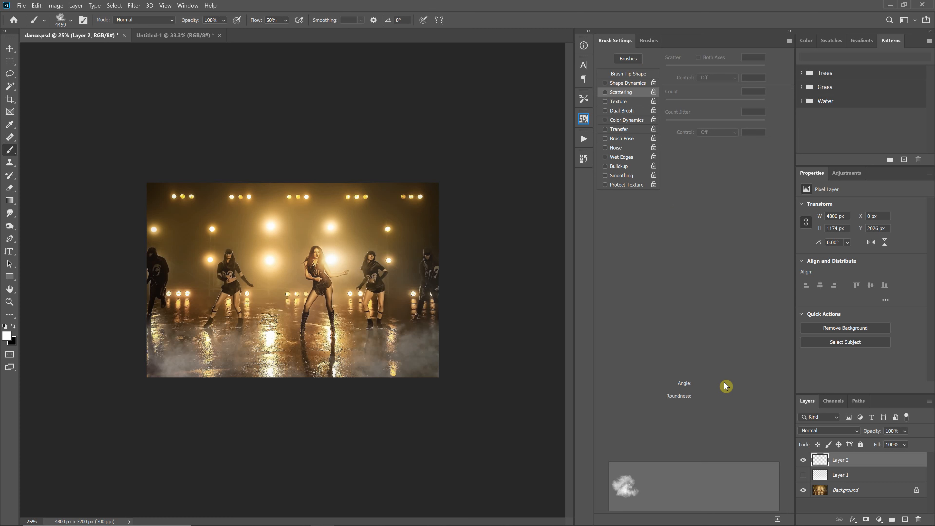
{"action": "left_click_drag", "start_coordinate": [764, 387], "coordinate": [754, 395]}
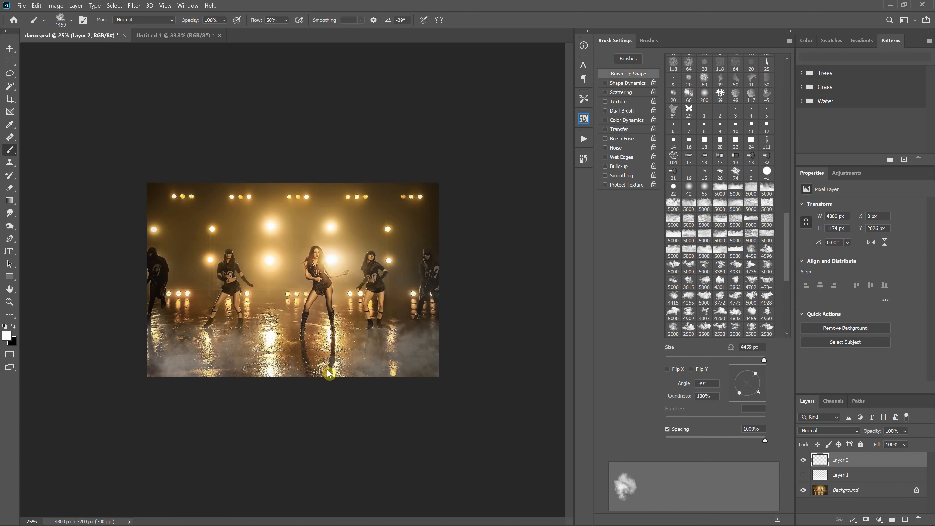
{"action": "left_click", "coordinate": [313, 377]}
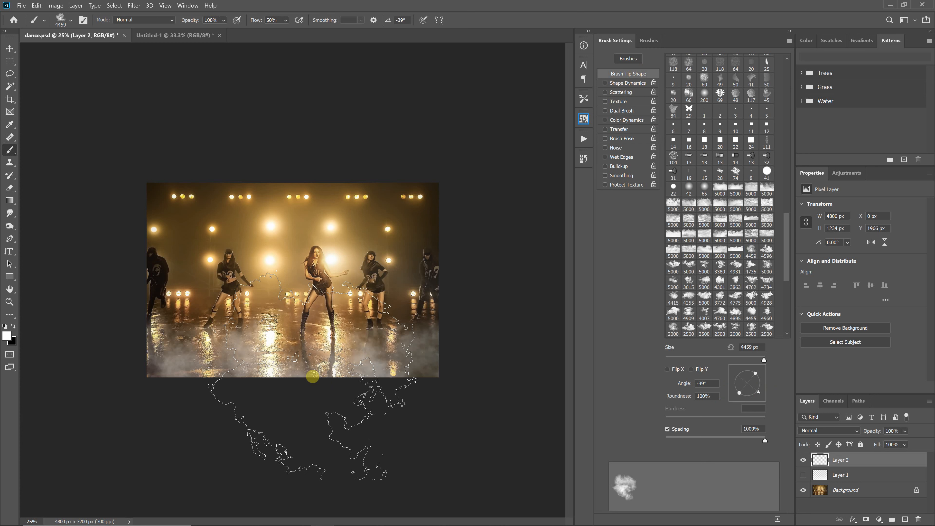
{"action": "left_click_drag", "start_coordinate": [765, 391], "coordinate": [745, 375]}
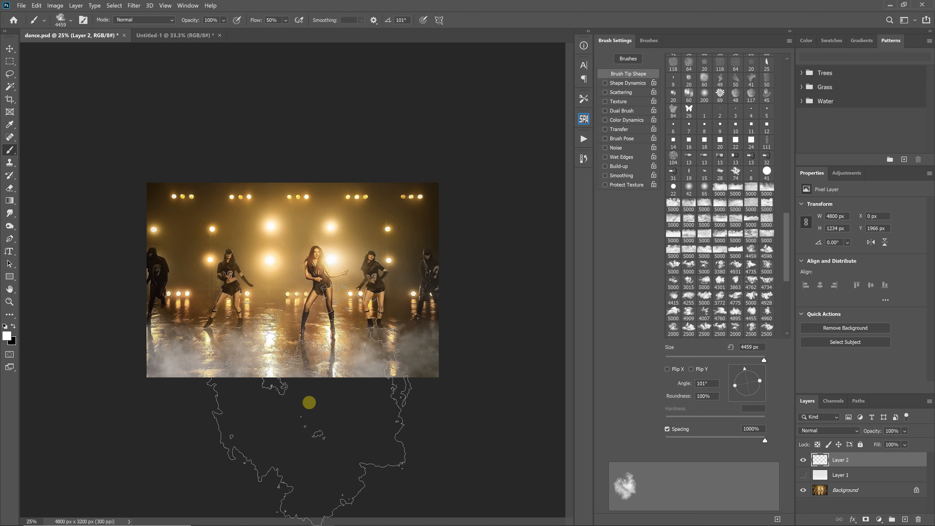
{"action": "left_click", "coordinate": [310, 403]}
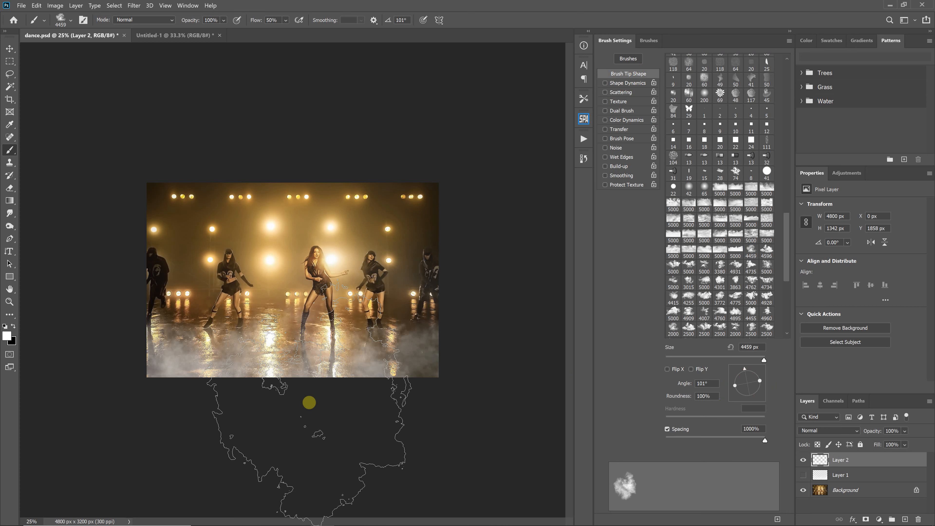
- Select the Fog & Smoke Texture 12 brush, set its flow to 50% and stamp fog on the right half of the photo's lower edge
{"action": "left_click", "coordinate": [649, 40]}
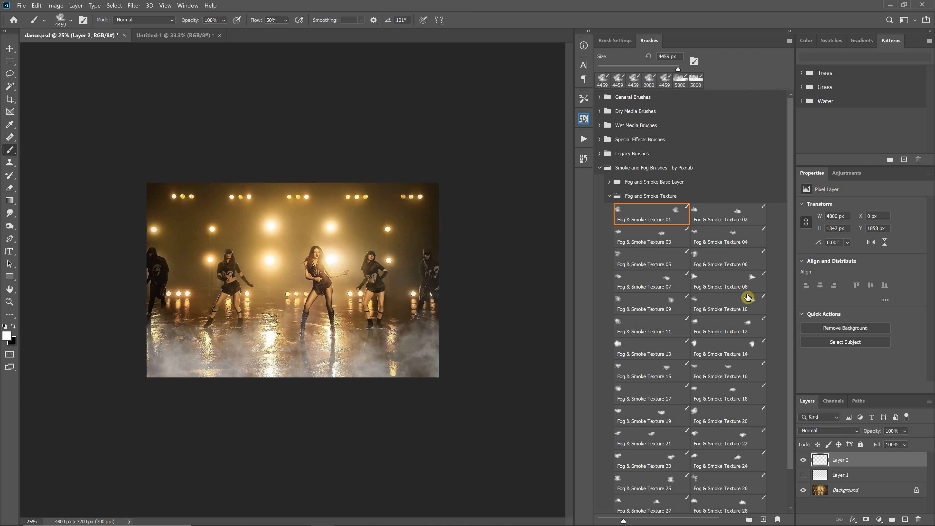
{"action": "left_click", "coordinate": [724, 327]}
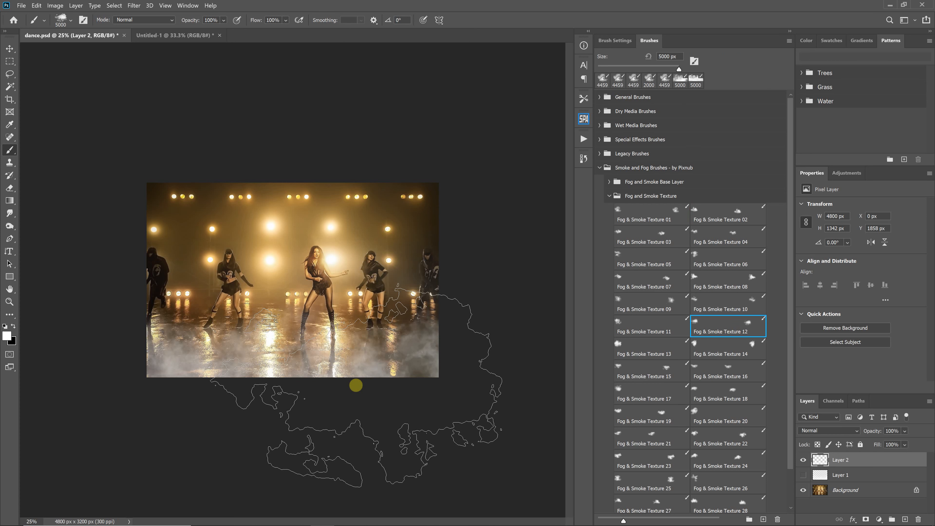
{"action": "left_click", "coordinate": [356, 386]}
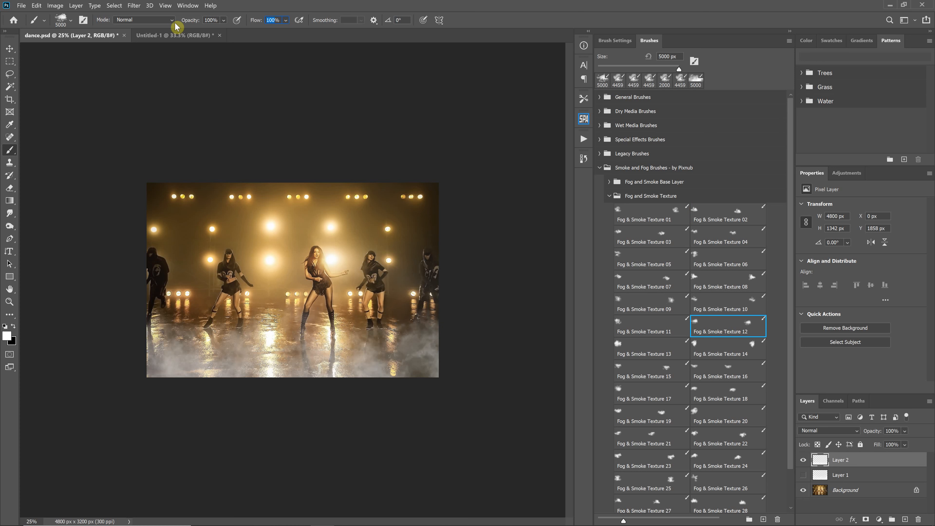
{"action": "type", "text": "50"}
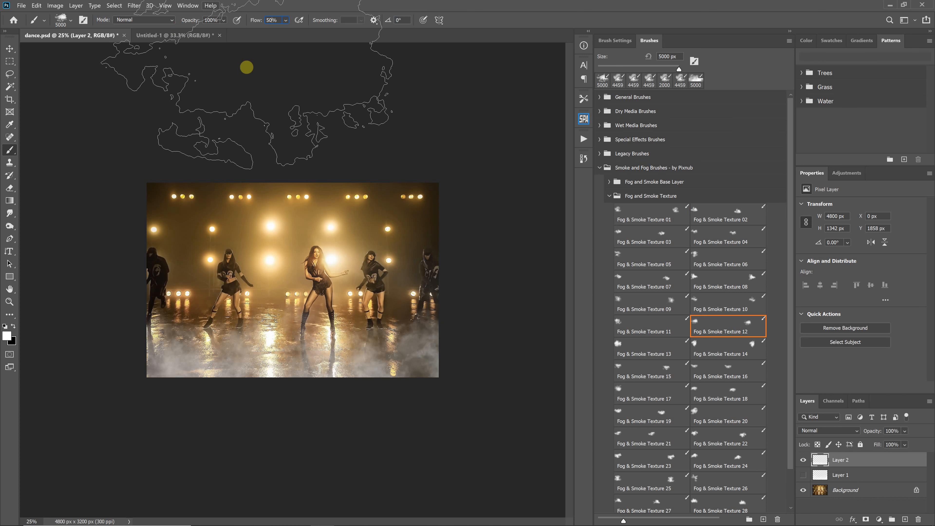
{"action": "left_click", "coordinate": [335, 412]}
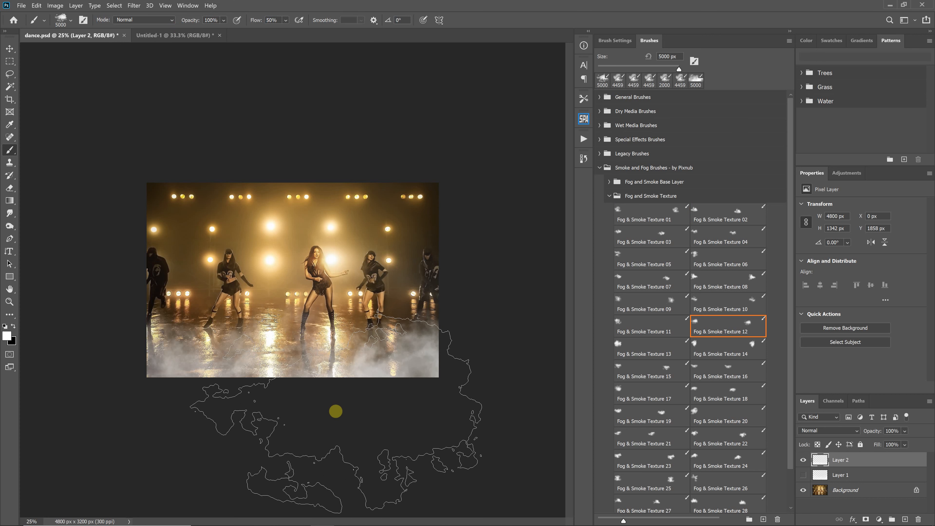
- Stamp more fog along the middle of the photo's lower edge with the brush tip rotated to -60° and to 150°
{"action": "left_click", "coordinate": [615, 41]}
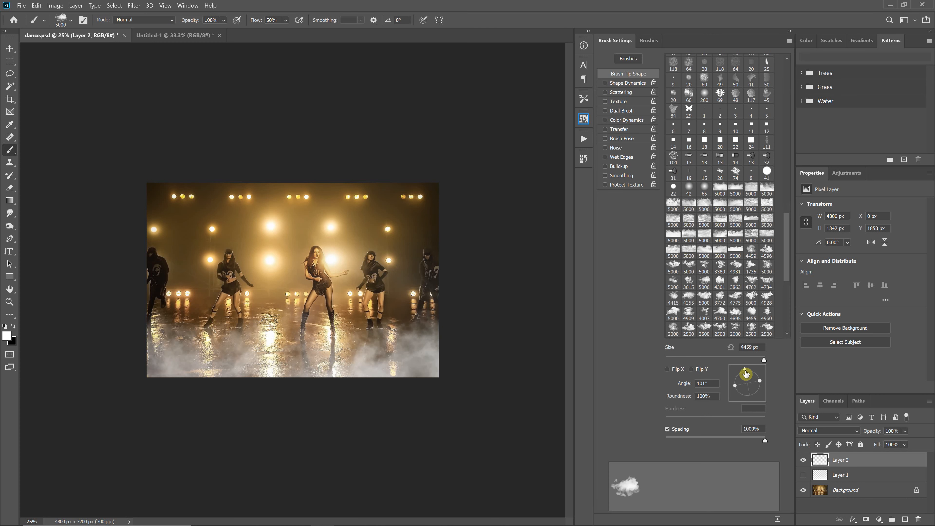
{"action": "left_click_drag", "start_coordinate": [760, 383], "coordinate": [758, 398]}
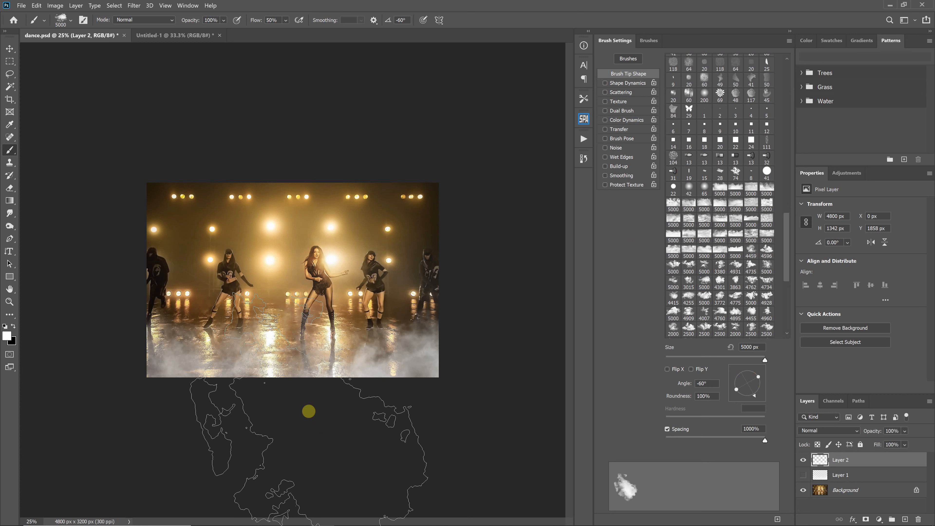
{"action": "left_click", "coordinate": [309, 412]}
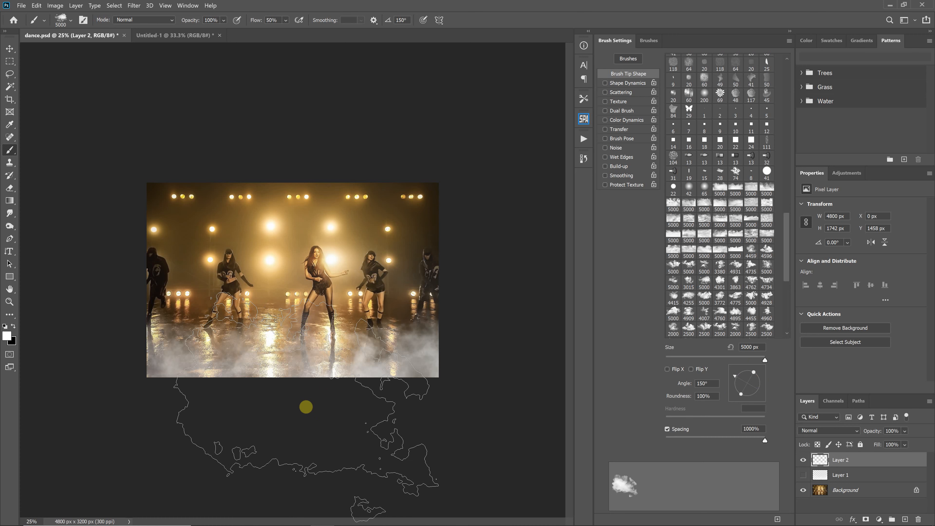
{"action": "left_click", "coordinate": [306, 407]}
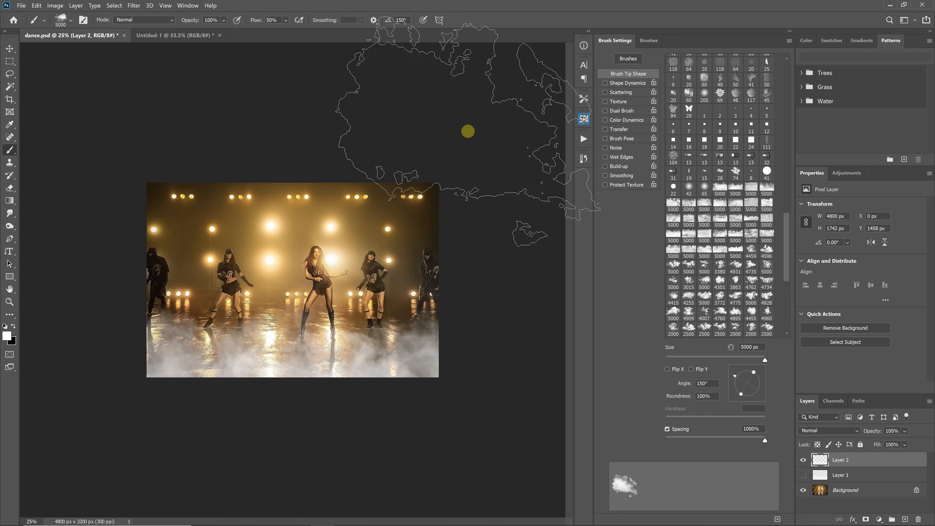
- Stamp fog over both upper corners of the photo and add Fog & Smoke Texture 04 fog along its upper edge
{"action": "left_click", "coordinate": [468, 132]}
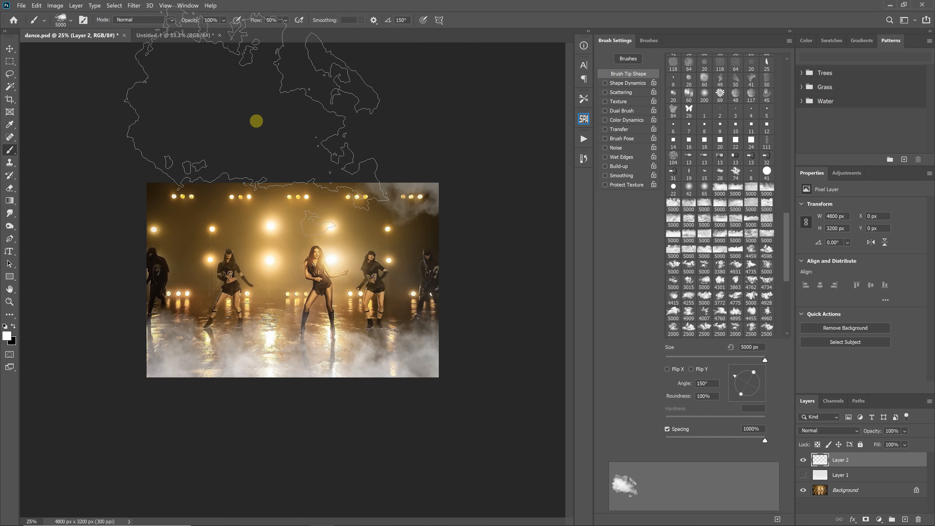
{"action": "left_click", "coordinate": [57, 140]}
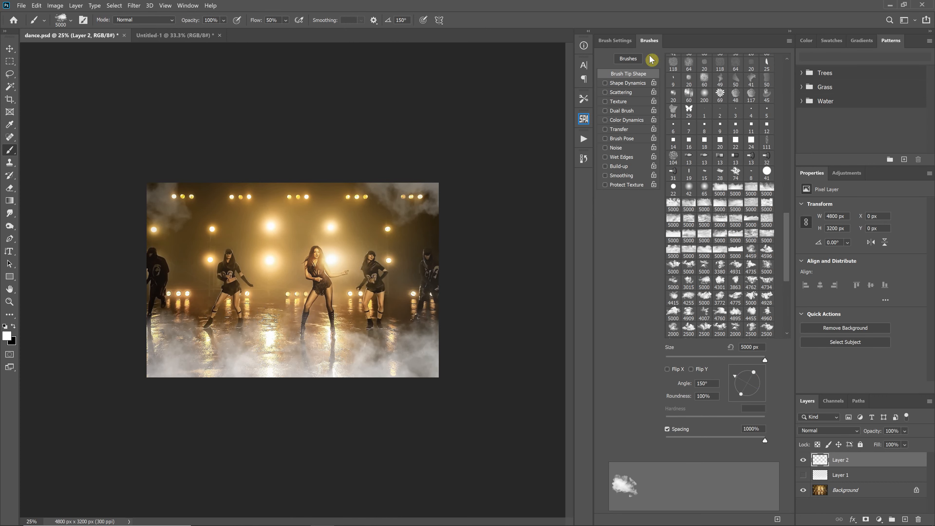
{"action": "left_click", "coordinate": [649, 41]}
{"action": "left_click", "coordinate": [725, 239]}
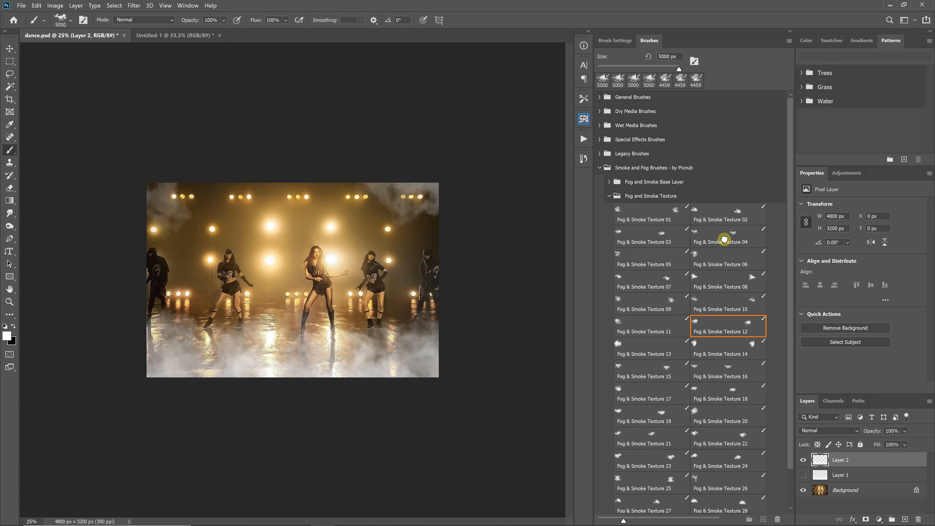
{"action": "left_click", "coordinate": [268, 151]}
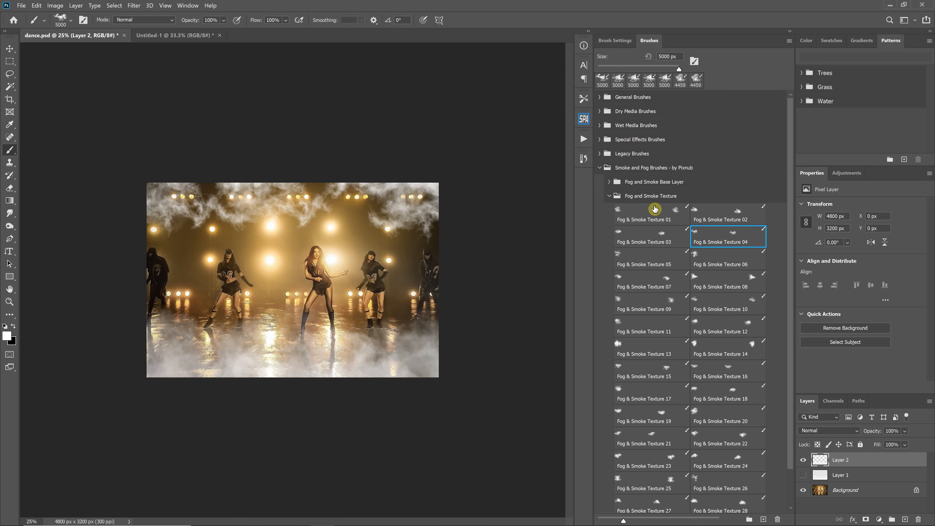
- Undo all the texture fog stamps on Layer 2 so that the layer is empty
{"action": "key", "text": "ctrl+z"}
{"action": "key", "text": "ctrl+z"}
{"action": "key", "text": "ctrl+z"}
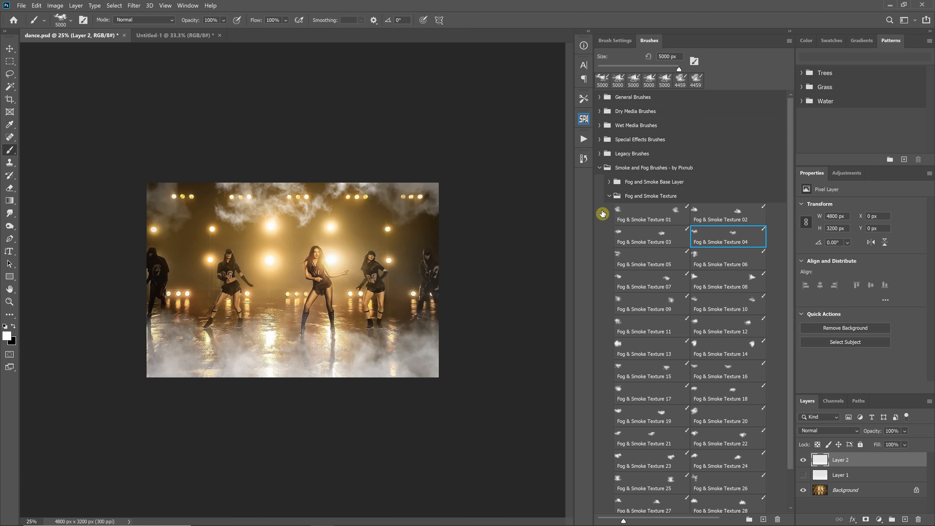
{"action": "key", "text": "ctrl+z"}
{"action": "key", "text": "ctrl+z"}
{"action": "key", "text": "ctrl+z"}
{"action": "key", "text": "ctrl+z"}
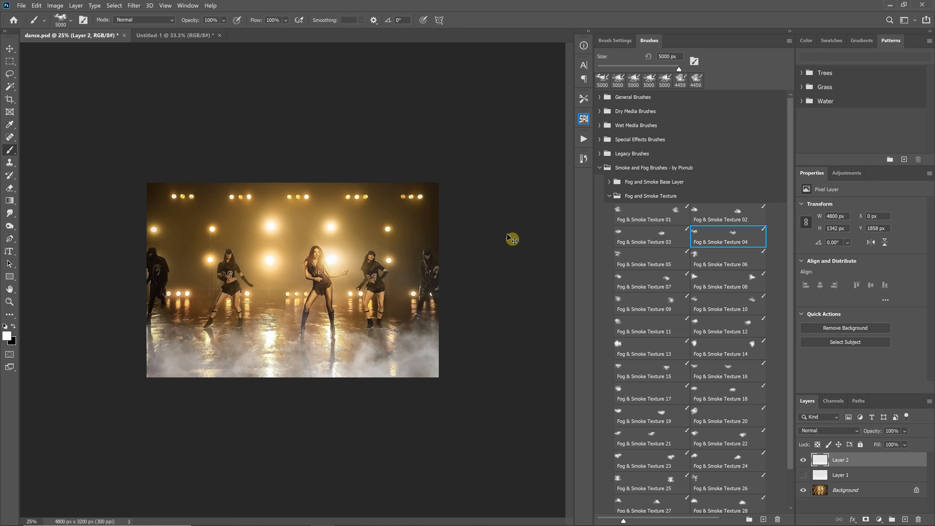
{"action": "key", "text": "ctrl+z"}
{"action": "key", "text": "ctrl+z"}
{"action": "key", "text": "ctrl+z"}
{"action": "key", "text": "ctrl+z"}
{"action": "key", "text": "ctrl+z"}
{"action": "key", "text": "ctrl+z"}
{"action": "key", "text": "ctrl+z"}
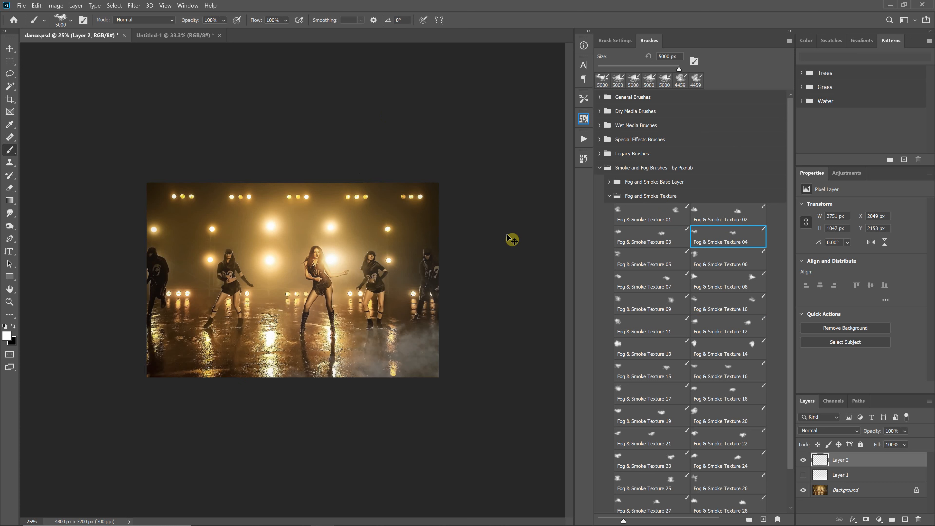
{"action": "key", "text": "ctrl+z"}
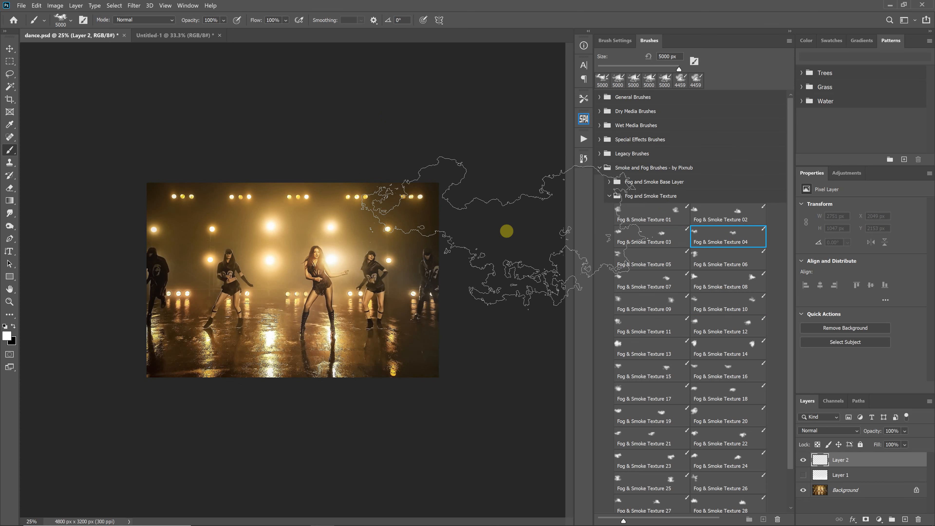
{"action": "key", "text": "ctrl+z"}
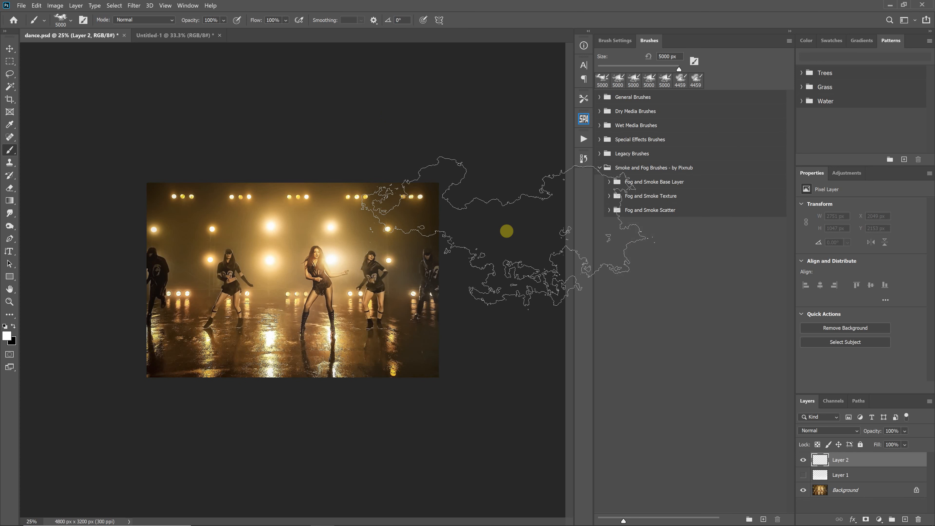
- Select the Fog & Smoke Scatter 01 brush and try one sweeping stroke across the dancers, undoing that stroke
{"action": "left_click", "coordinate": [610, 209]}
{"action": "left_click", "coordinate": [661, 232]}
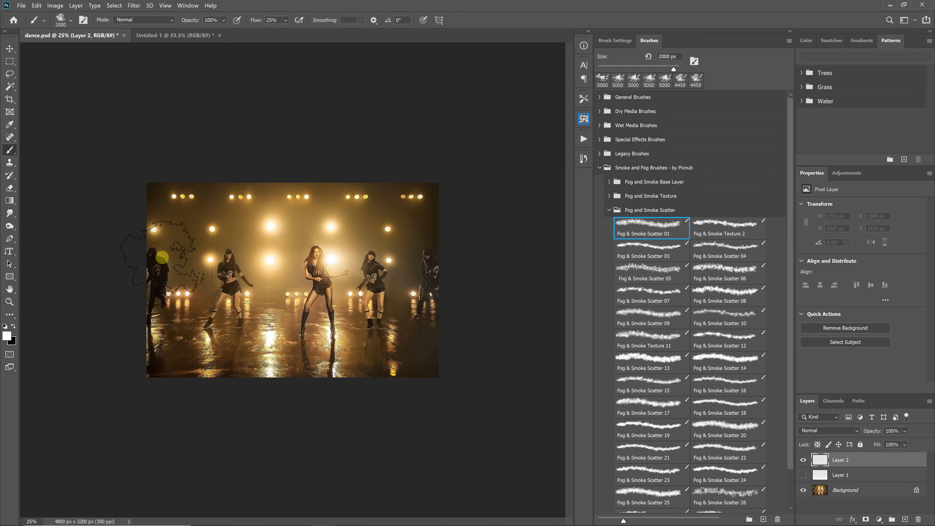
{"action": "mouse_move", "coordinate": [205, 276]}
{"action": "left_mouse_down"}
{"action": "mouse_move", "coordinate": [405, 272]}
{"action": "mouse_move", "coordinate": [419, 284]}
{"action": "left_mouse_up"}
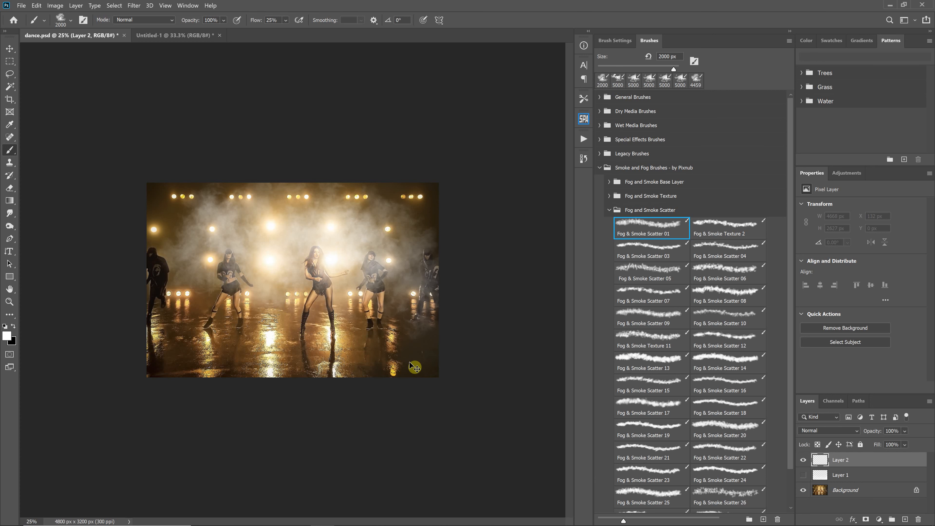
{"action": "key", "text": "ctrl+z"}
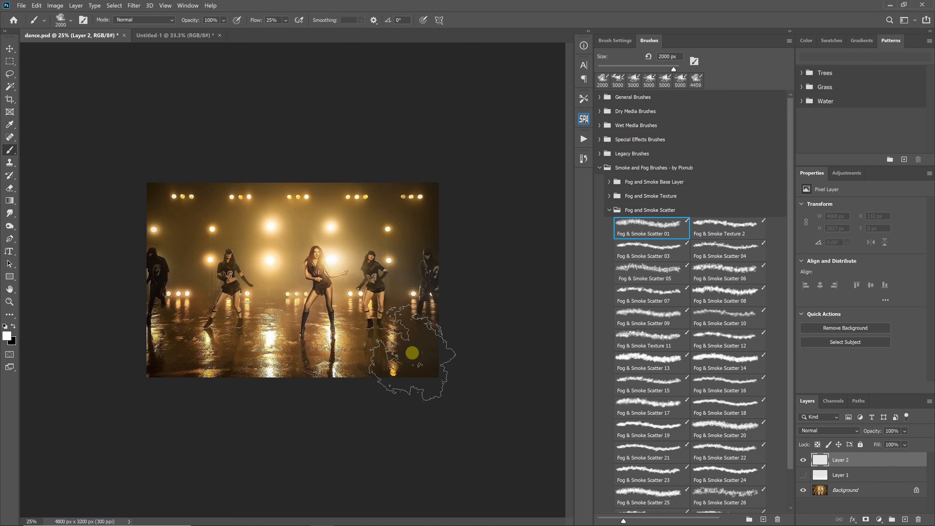
- Enlarge the Scatter 01 brush to 4200 px and stamp fog on the photo's lower right corner
{"action": "key", "text": "bracketright"}
{"action": "key", "text": "bracketright"}
{"action": "key", "text": "bracketright"}
{"action": "key", "text": "bracketright"}
{"action": "key", "text": "bracketright"}
{"action": "key", "text": "bracketright"}
{"action": "key", "text": "bracketright"}
{"action": "key", "text": "bracketright"}
{"action": "key", "text": "bracketright"}
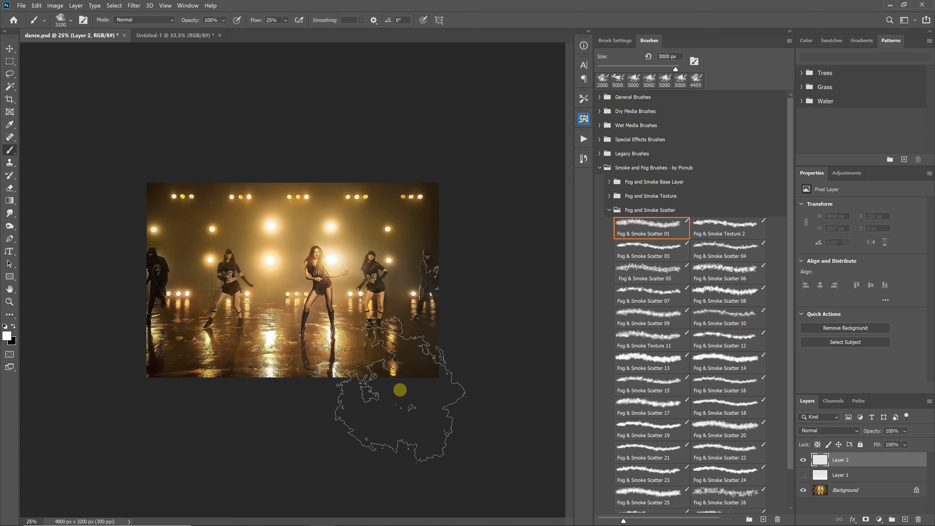
{"action": "key", "text": "bracketright"}
{"action": "key", "text": "bracketright"}
{"action": "key", "text": "bracketright"}
{"action": "key", "text": "bracketright"}
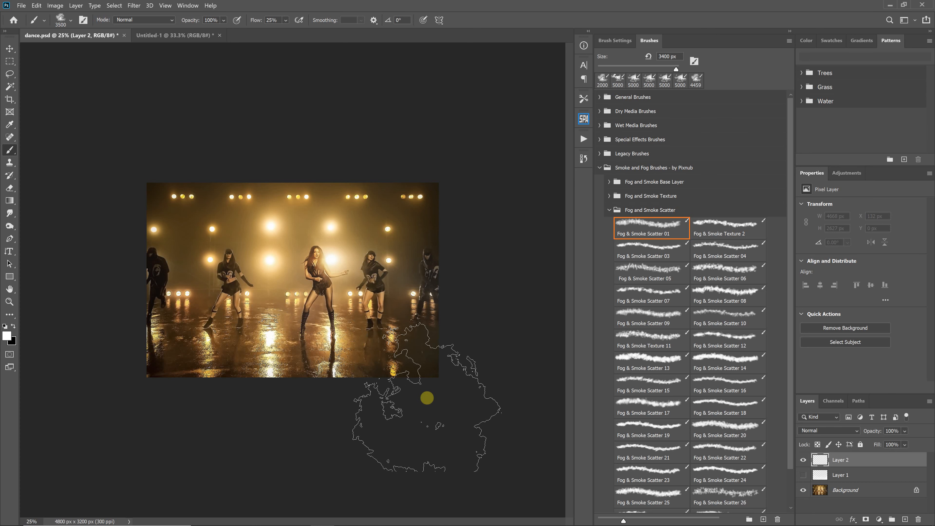
{"action": "key", "text": "bracketright"}
{"action": "key", "text": "bracketright"}
{"action": "key", "text": "bracketright"}
{"action": "key", "text": "bracketright"}
{"action": "key", "text": "bracketright"}
{"action": "key", "text": "bracketright"}
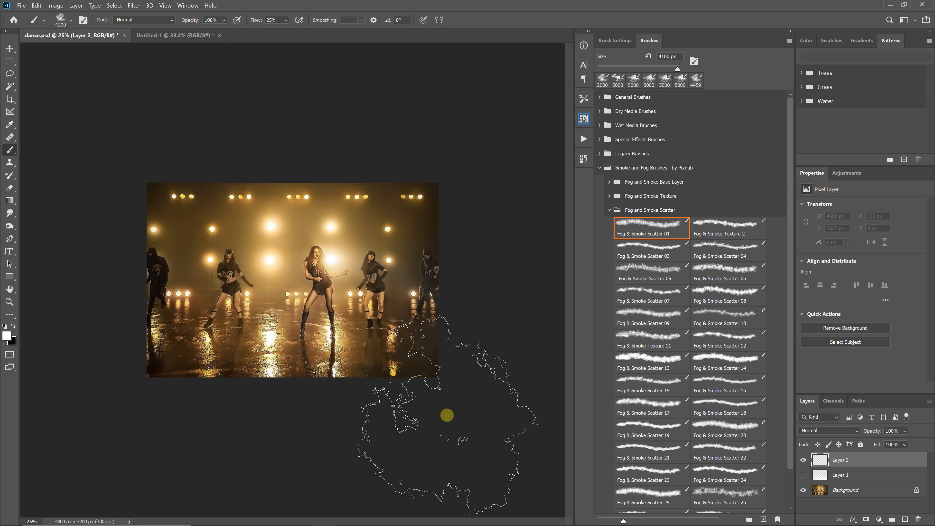
{"action": "left_click", "coordinate": [447, 415]}
- Enlarge the brush to 4500 px and paint scattered fog along the photo's lower edge and over the stage floor
{"action": "key", "text": "bracketright"}
{"action": "key", "text": "bracketright"}
{"action": "key", "text": "bracketright"}
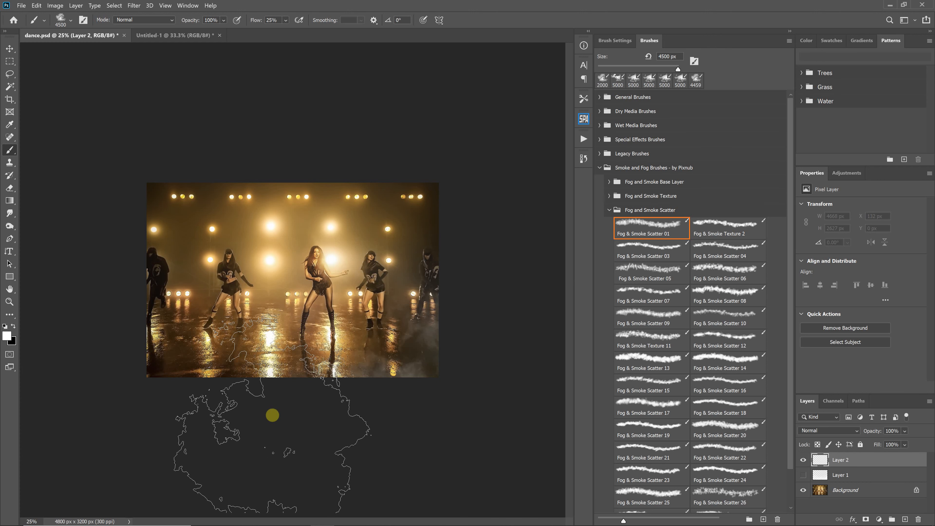
{"action": "mouse_move", "coordinate": [272, 415]}
{"action": "left_mouse_down"}
{"action": "mouse_move", "coordinate": [381, 420]}
{"action": "mouse_move", "coordinate": [533, 405]}
{"action": "mouse_move", "coordinate": [309, 394]}
{"action": "mouse_move", "coordinate": [410, 399]}
{"action": "mouse_move", "coordinate": [248, 416]}
{"action": "left_mouse_up"}
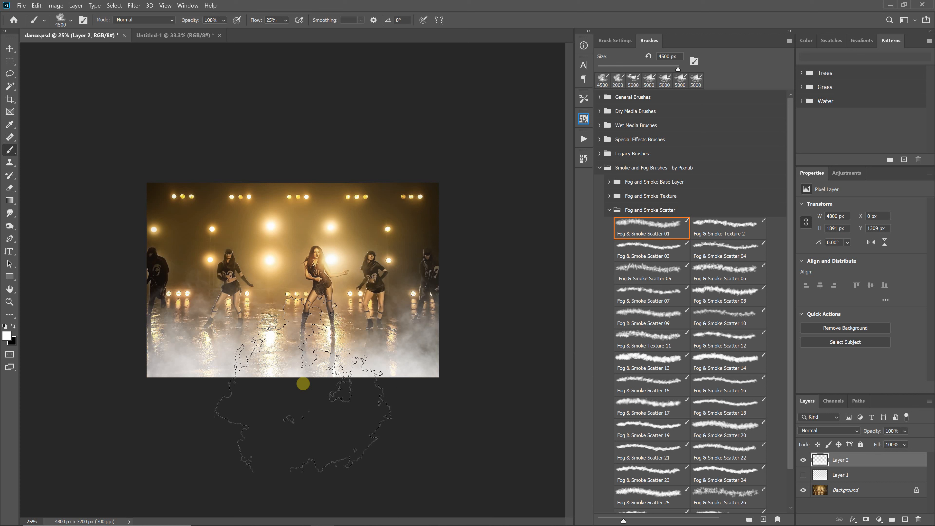
{"action": "left_click_drag", "start_coordinate": [248, 416], "coordinate": [332, 388]}
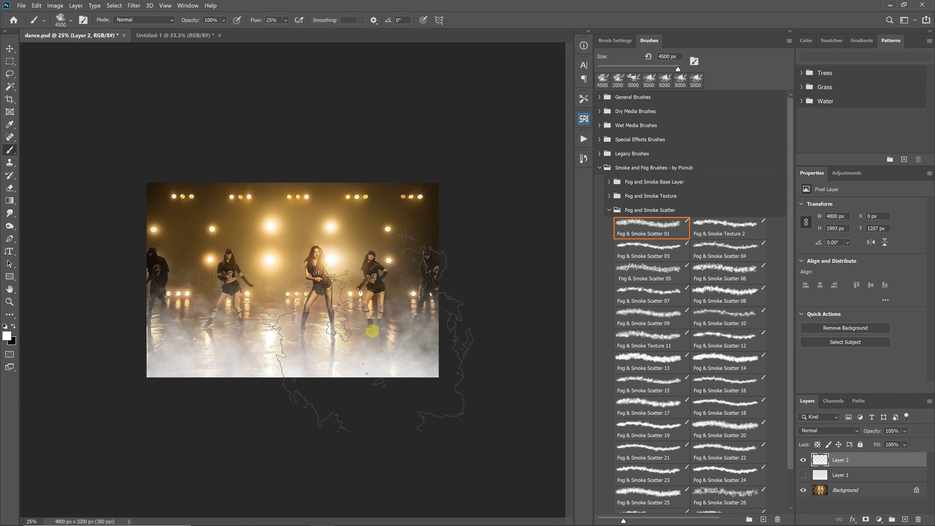
{"action": "left_click_drag", "start_coordinate": [373, 331], "coordinate": [387, 352]}
- Add light scattered fog along the photo's left edge, over its upper right corner and along its upper edge
{"action": "left_click", "coordinate": [110, 284]}
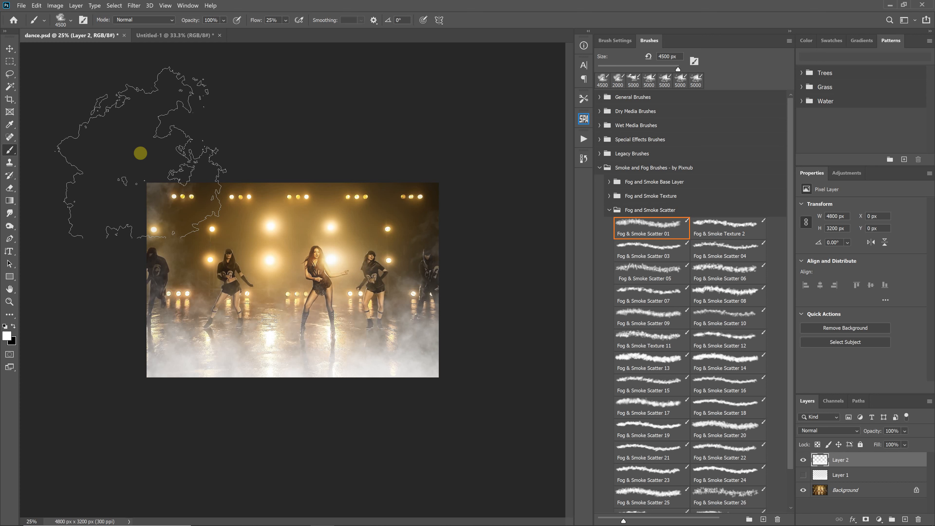
{"action": "key", "text": "ctrl+minus"}
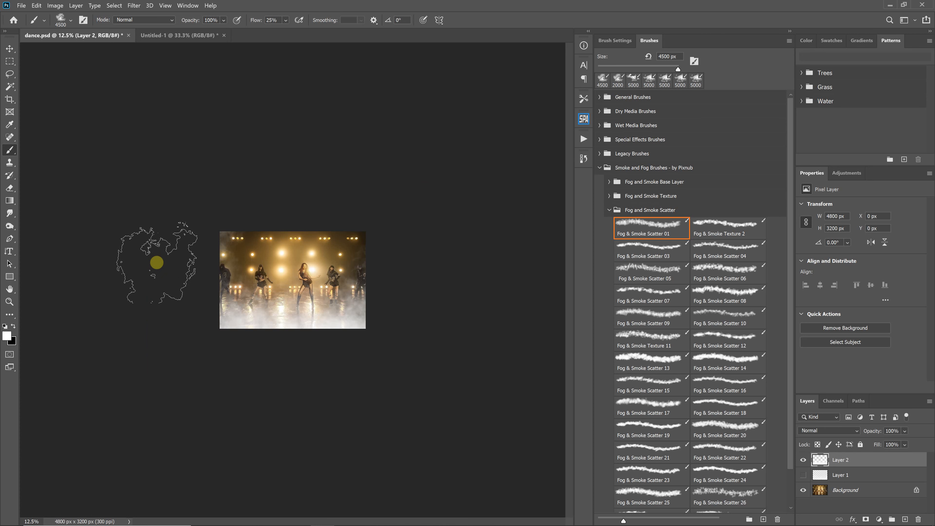
{"action": "key", "text": "ctrl+plus"}
{"action": "key", "text": "ctrl+plus"}
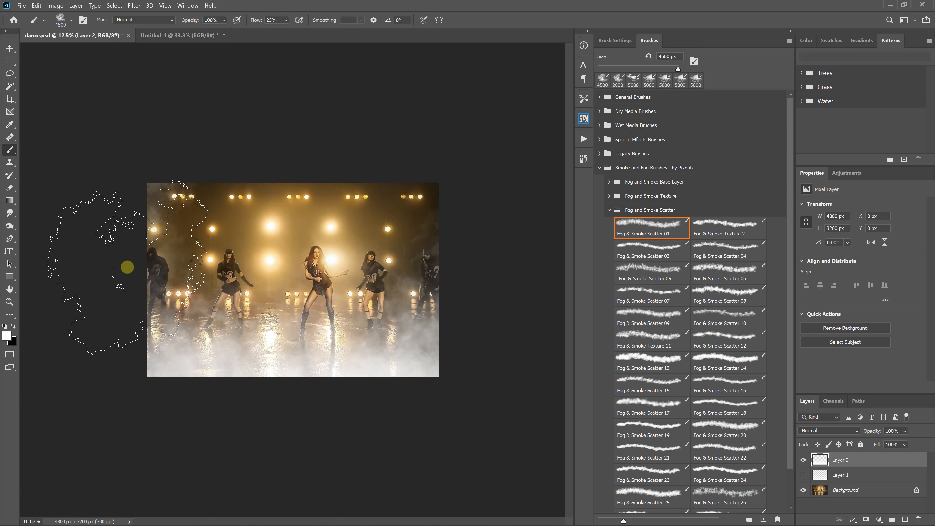
{"action": "left_click", "coordinate": [123, 235]}
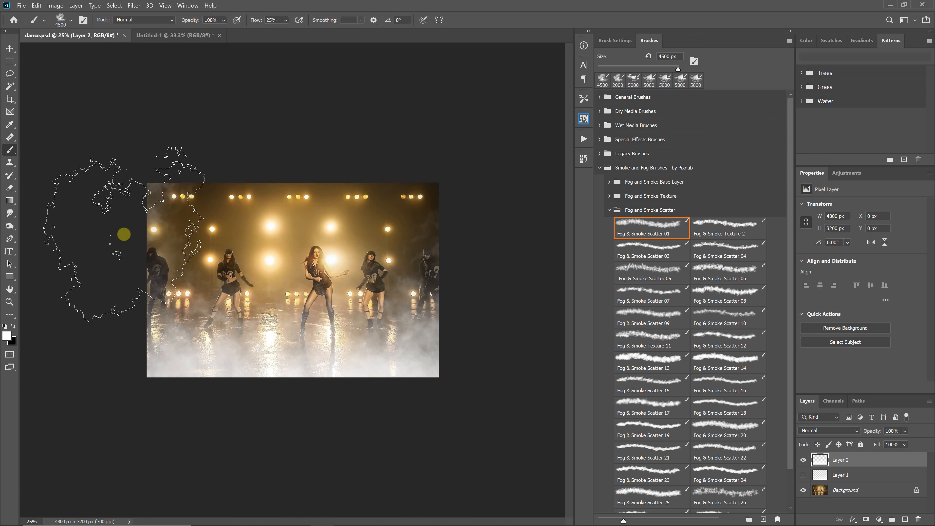
{"action": "left_click", "coordinate": [123, 238]}
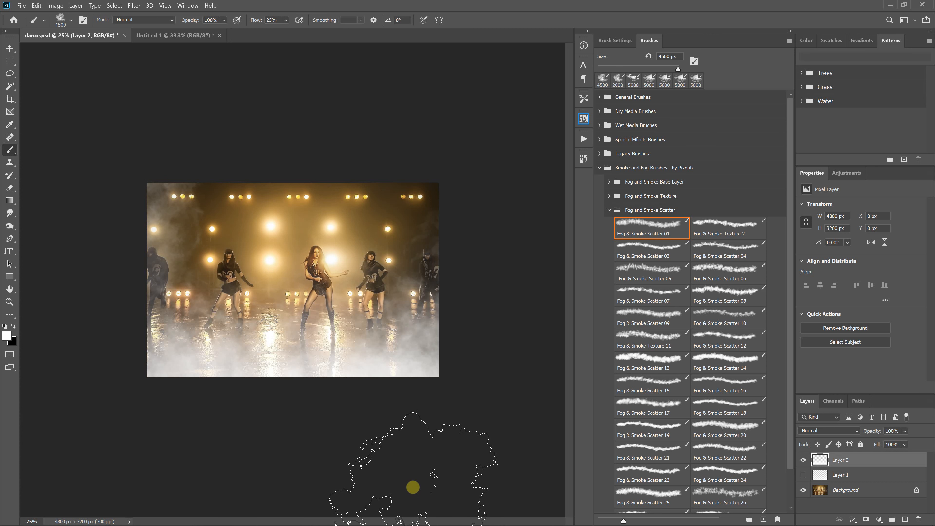
{"action": "left_click", "coordinate": [469, 158]}
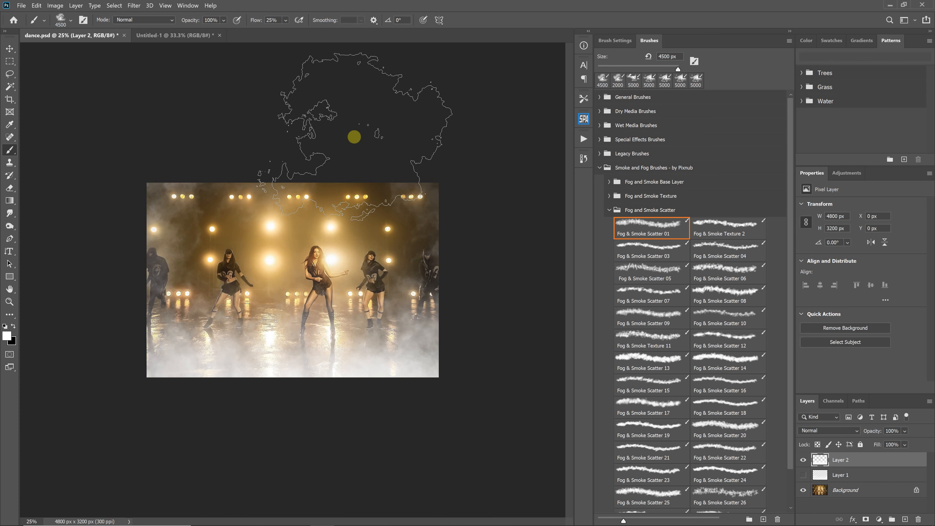
{"action": "left_click", "coordinate": [354, 137]}
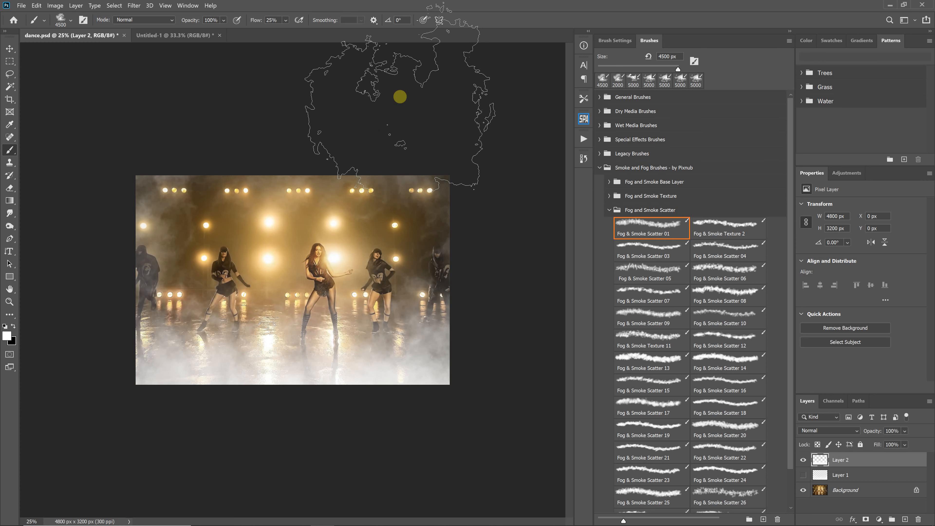
{"action": "key", "text": "ctrl+plus"}
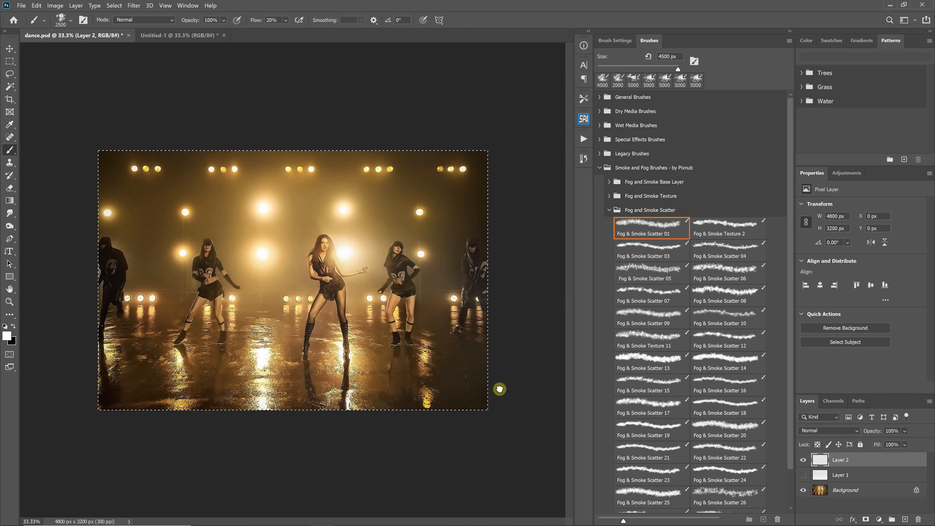
- Try the Fog & Smoke Scatter 06 brush at 2500 px along the photo's lower edge and clear the painted fog
{"action": "mouse_move", "coordinate": [464, 374]}
{"action": "left_mouse_down"}
{"action": "mouse_move", "coordinate": [464, 407]}
{"action": "mouse_move", "coordinate": [66, 353]}
{"action": "mouse_move", "coordinate": [362, 396]}
{"action": "left_mouse_up"}
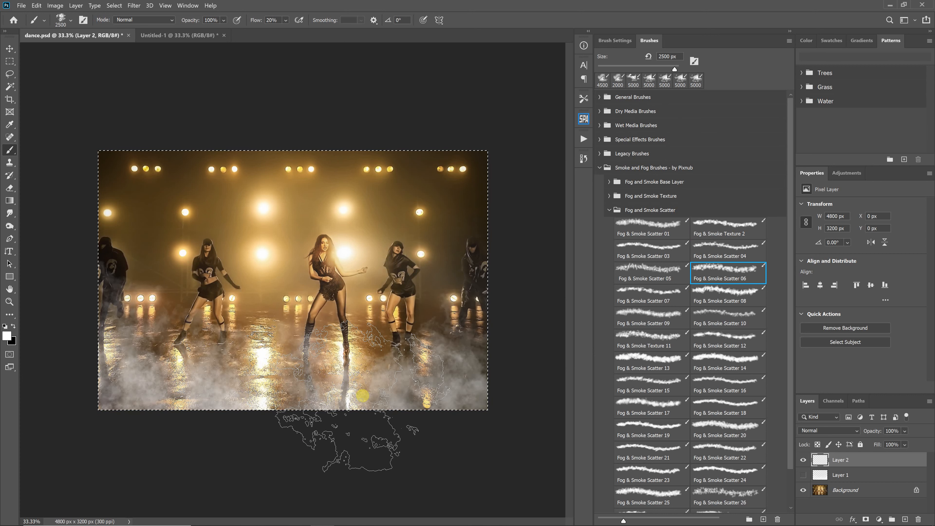
{"action": "key", "text": "Delete"}
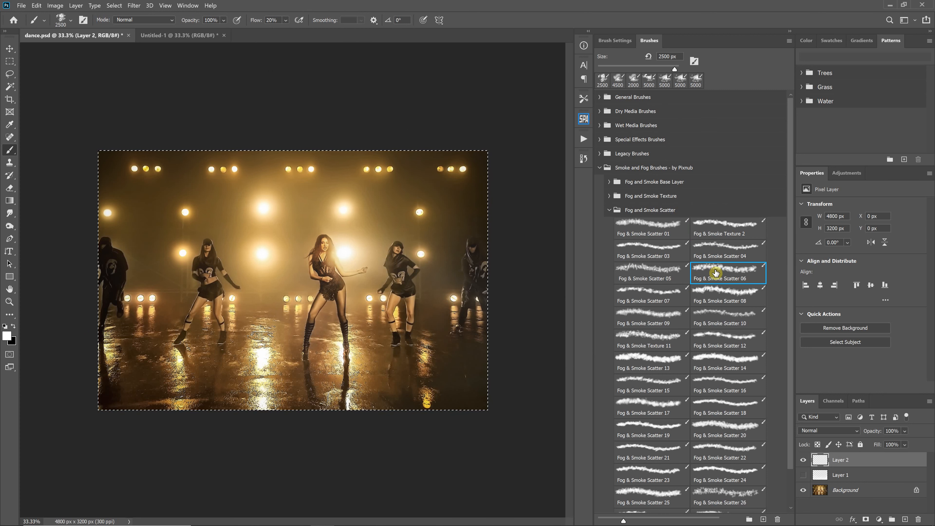
- Try a Fog & Smoke Scatter 06 stroke at 50% flow and 2500 px, starting from the photo's upper left corner
{"action": "left_click", "coordinate": [714, 251]}
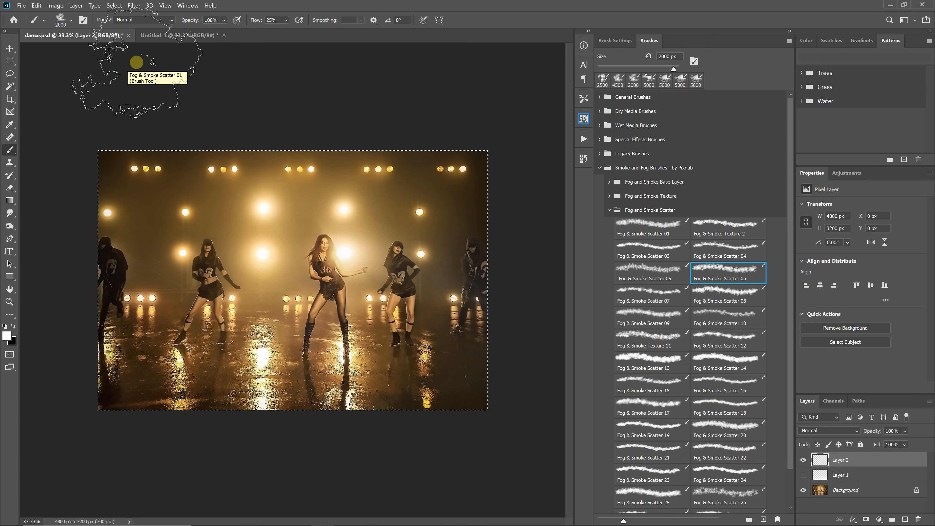
{"action": "left_click", "coordinate": [286, 21]}
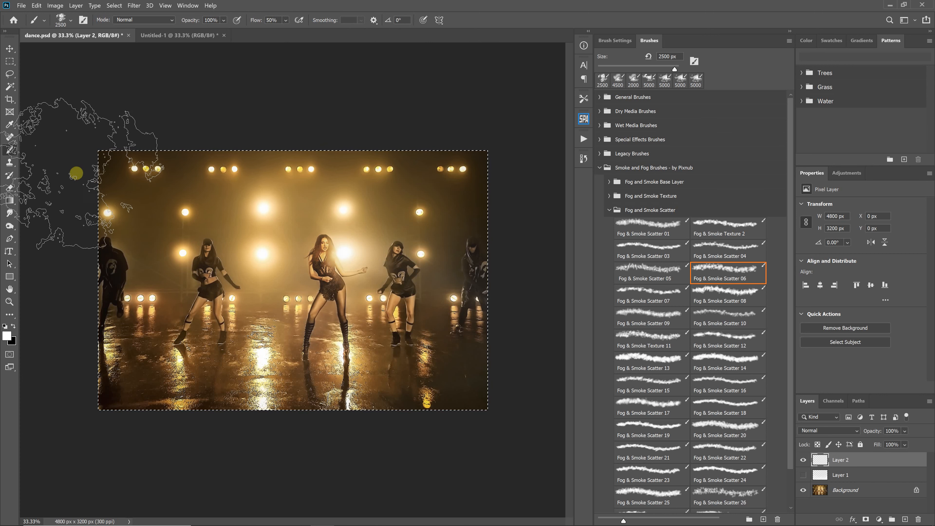
{"action": "mouse_move", "coordinate": [90, 173]}
{"action": "left_mouse_down"}
{"action": "mouse_move", "coordinate": [425, 187]}
{"action": "mouse_move", "coordinate": [543, 175]}
{"action": "mouse_move", "coordinate": [344, 181]}
{"action": "mouse_move", "coordinate": [186, 206]}
{"action": "mouse_move", "coordinate": [87, 188]}
{"action": "mouse_move", "coordinate": [105, 178]}
{"action": "left_mouse_up"}
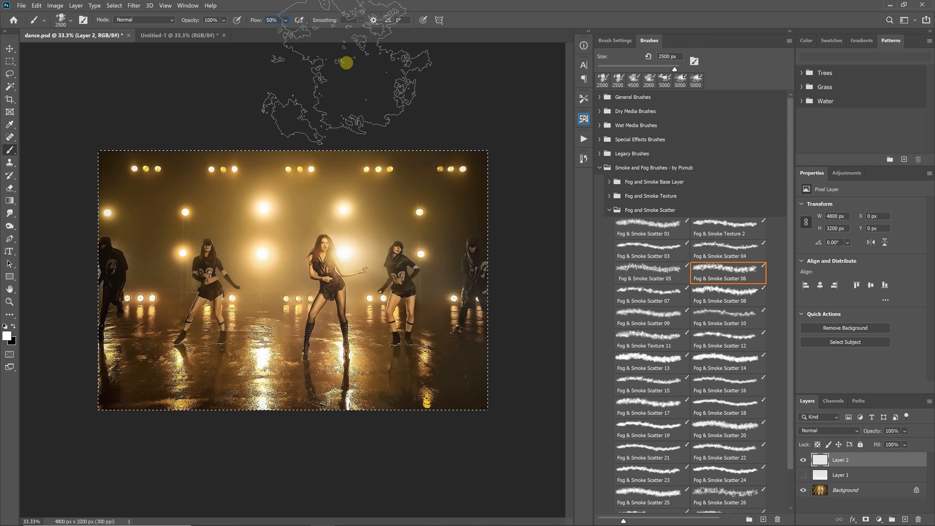
- Set the brush flow to 10%, paint scattered fog along the photo's upper edge and undo those strokes
{"action": "left_click", "coordinate": [253, 23]}
{"action": "type", "text": "1"}
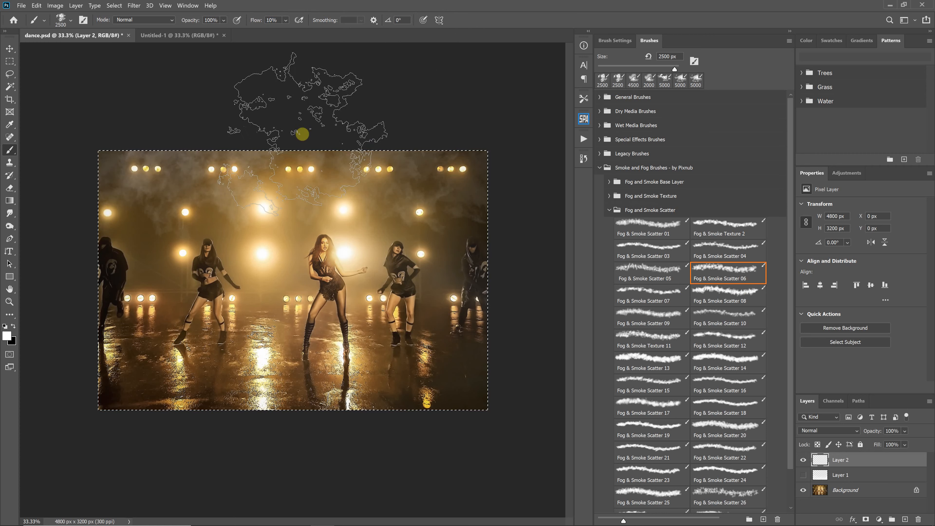
{"action": "left_click", "coordinate": [400, 149]}
{"action": "mouse_move", "coordinate": [399, 148]}
{"action": "left_mouse_down"}
{"action": "mouse_move", "coordinate": [162, 150]}
{"action": "mouse_move", "coordinate": [80, 171]}
{"action": "mouse_move", "coordinate": [338, 145]}
{"action": "mouse_move", "coordinate": [539, 160]}
{"action": "mouse_move", "coordinate": [100, 168]}
{"action": "mouse_move", "coordinate": [256, 169]}
{"action": "mouse_move", "coordinate": [581, 197]}
{"action": "mouse_move", "coordinate": [182, 197]}
{"action": "mouse_move", "coordinate": [237, 180]}
{"action": "mouse_move", "coordinate": [495, 169]}
{"action": "mouse_move", "coordinate": [161, 171]}
{"action": "mouse_move", "coordinate": [534, 183]}
{"action": "mouse_move", "coordinate": [220, 173]}
{"action": "mouse_move", "coordinate": [510, 148]}
{"action": "mouse_move", "coordinate": [481, 144]}
{"action": "mouse_move", "coordinate": [411, 147]}
{"action": "mouse_move", "coordinate": [491, 149]}
{"action": "mouse_move", "coordinate": [484, 191]}
{"action": "mouse_move", "coordinate": [529, 194]}
{"action": "mouse_move", "coordinate": [524, 164]}
{"action": "left_mouse_up"}
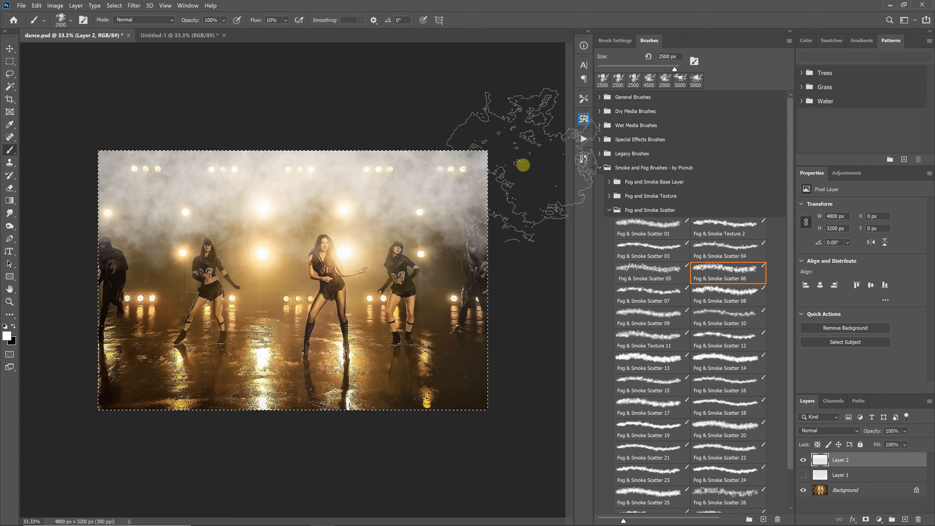
{"action": "key", "text": "ctrl+z"}
{"action": "key", "text": "ctrl+z"}
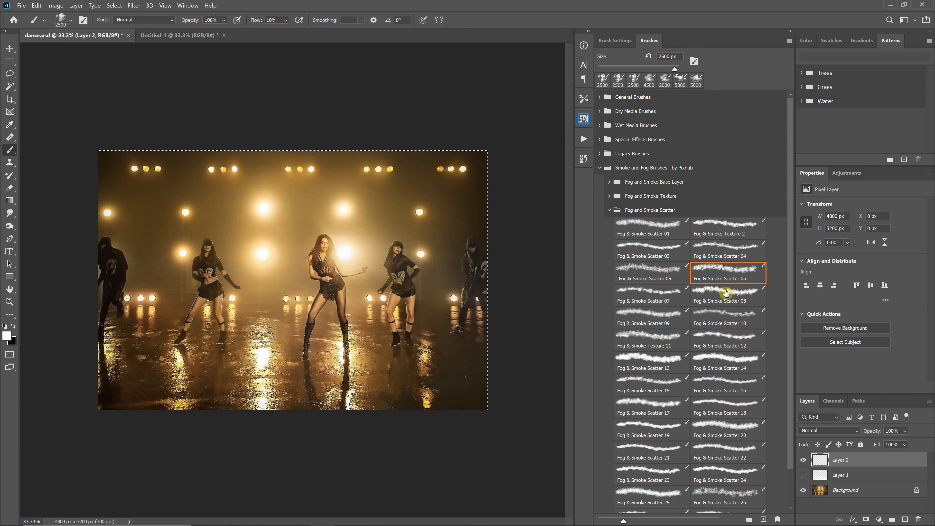
- Select the Fog & Smoke Texture 2 brush, try fog at 12% flow across the photo's upper part and undo it
{"action": "left_click", "coordinate": [718, 231]}
{"action": "mouse_move", "coordinate": [207, 206]}
{"action": "left_mouse_down"}
{"action": "mouse_move", "coordinate": [304, 164]}
{"action": "mouse_move", "coordinate": [568, 180]}
{"action": "mouse_move", "coordinate": [86, 166]}
{"action": "mouse_move", "coordinate": [298, 172]}
{"action": "mouse_move", "coordinate": [535, 154]}
{"action": "mouse_move", "coordinate": [437, 181]}
{"action": "mouse_move", "coordinate": [111, 183]}
{"action": "mouse_move", "coordinate": [231, 202]}
{"action": "mouse_move", "coordinate": [492, 199]}
{"action": "mouse_move", "coordinate": [378, 196]}
{"action": "mouse_move", "coordinate": [483, 144]}
{"action": "left_mouse_up"}
{"action": "left_click", "coordinate": [272, 20]}
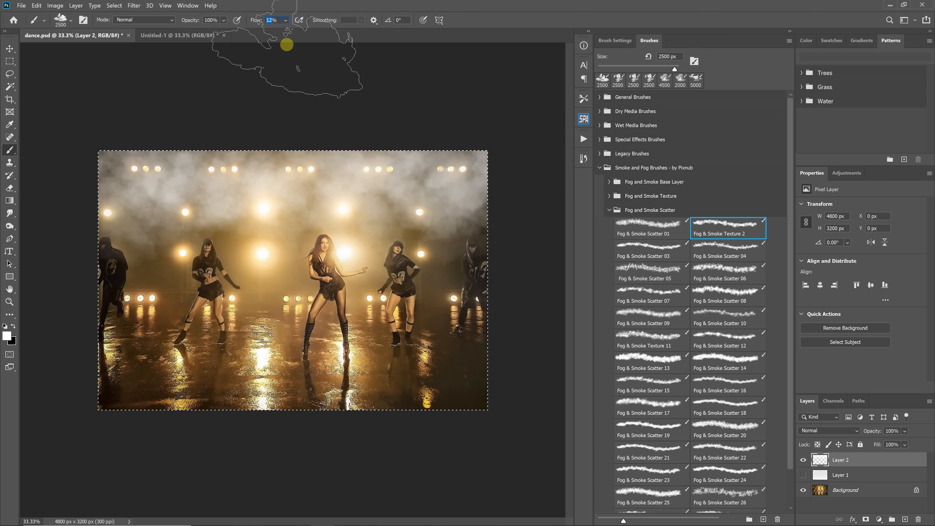
{"action": "key", "text": "ctrl+z"}
{"action": "key", "text": "ctrl+z"}
{"action": "key", "text": "ctrl+z"}
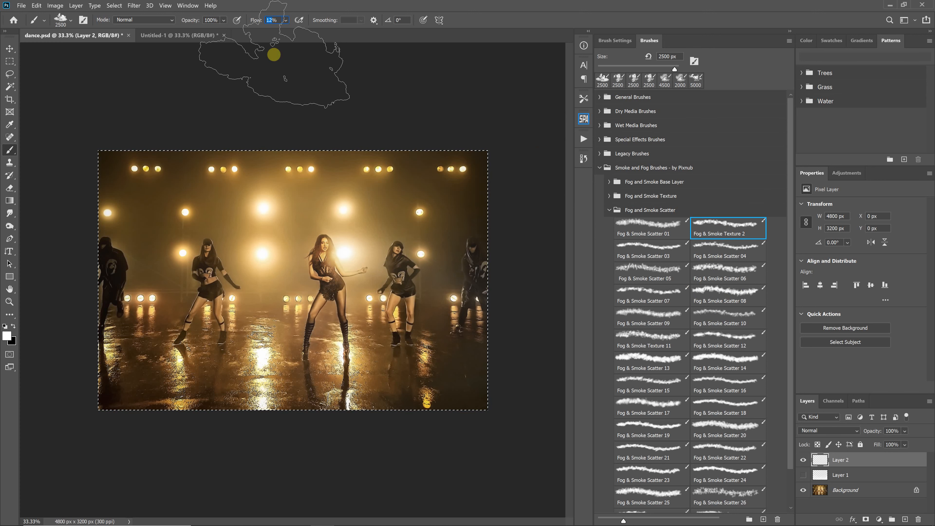
- Select the Fog & Smoke Scatter 04 brush and set its size to 500 px
{"action": "left_click", "coordinate": [71, 22]}
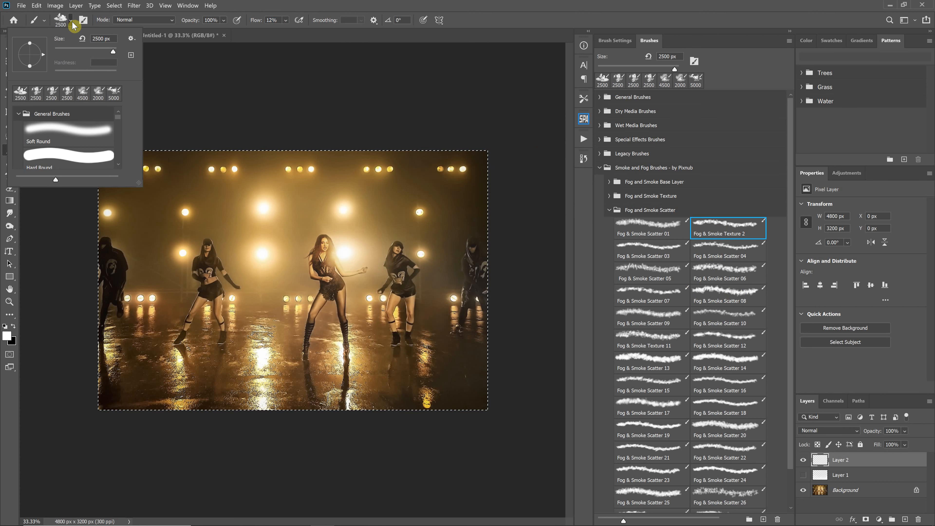
{"action": "left_click_drag", "start_coordinate": [93, 51], "coordinate": [110, 52]}
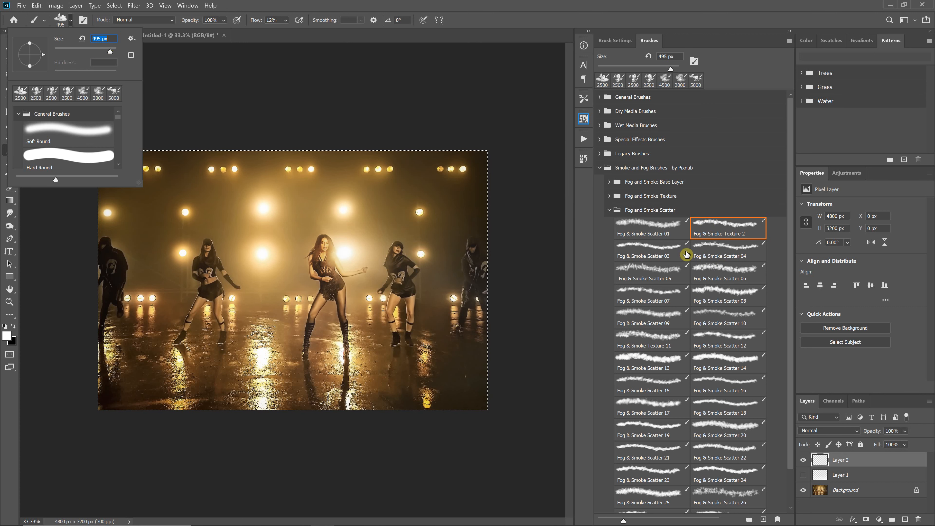
{"action": "left_click", "coordinate": [711, 255]}
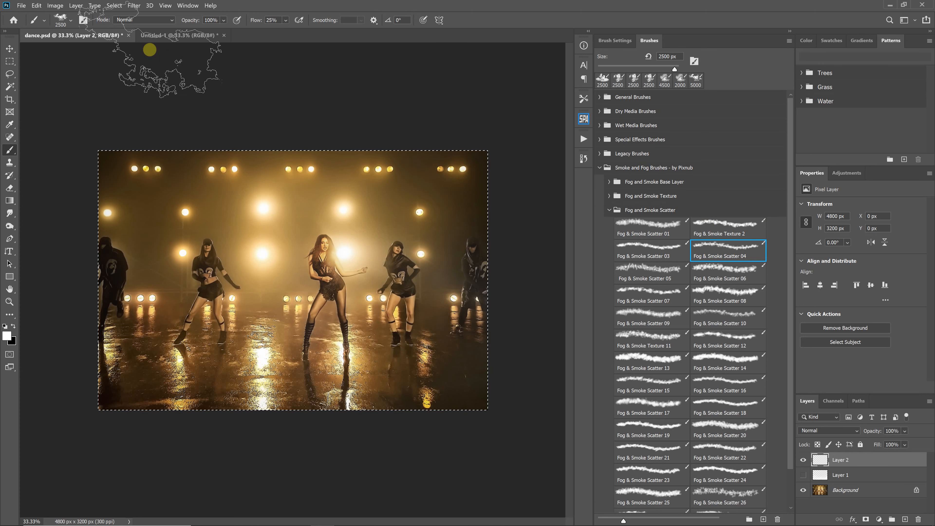
{"action": "left_click", "coordinate": [71, 20]}
{"action": "double_click", "coordinate": [101, 38]}
{"action": "type", "text": "50"}
{"action": "key", "text": "Return"}
{"action": "type", "text": "0"}
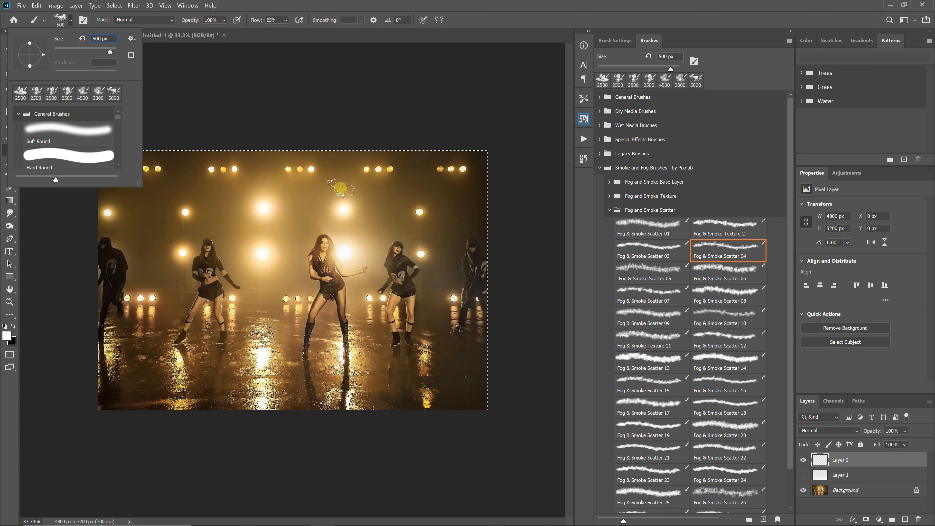
- Try small Scatter 04 strokes over the stage lights in the photo's upper part and remove them
{"action": "left_click", "coordinate": [488, 32]}
{"action": "mouse_move", "coordinate": [474, 199]}
{"action": "left_mouse_down"}
{"action": "mouse_move", "coordinate": [448, 198]}
{"action": "mouse_move", "coordinate": [441, 185]}
{"action": "mouse_move", "coordinate": [436, 206]}
{"action": "mouse_move", "coordinate": [444, 179]}
{"action": "left_mouse_up"}
{"action": "mouse_move", "coordinate": [255, 168]}
{"action": "left_mouse_down"}
{"action": "mouse_move", "coordinate": [310, 214]}
{"action": "mouse_move", "coordinate": [243, 199]}
{"action": "mouse_move", "coordinate": [324, 200]}
{"action": "mouse_move", "coordinate": [111, 194]}
{"action": "mouse_move", "coordinate": [173, 187]}
{"action": "left_mouse_up"}
{"action": "key", "text": "ctrl+x"}
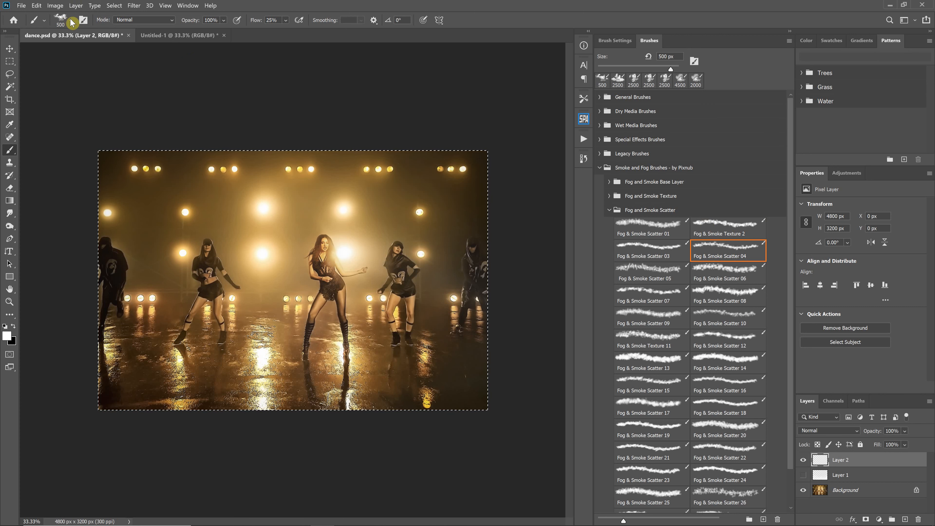
- Enlarge the Scatter 04 brush to 5000 px and paint fog along the photo's upper edge from right to left
{"action": "left_click", "coordinate": [71, 20]}
{"action": "left_click_drag", "start_coordinate": [110, 52], "coordinate": [126, 53]}
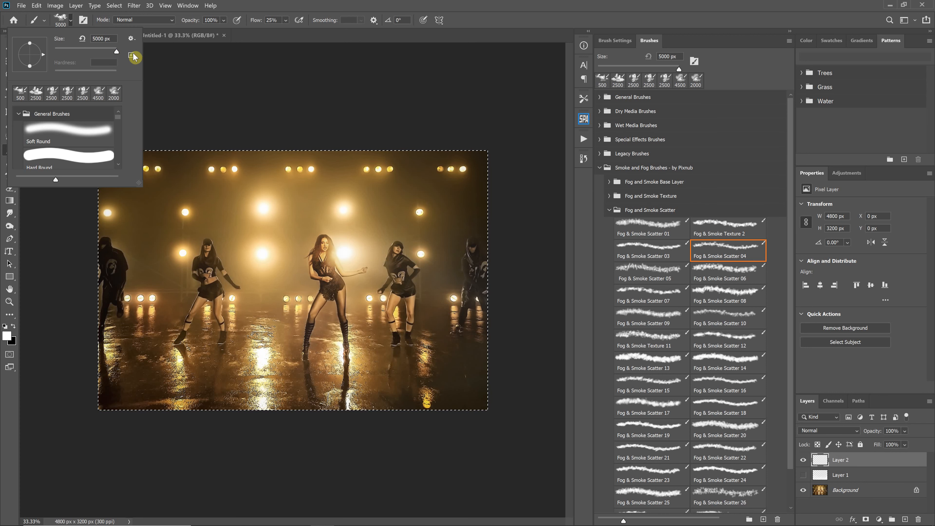
{"action": "left_click", "coordinate": [257, 7]}
{"action": "left_click", "coordinate": [488, 177]}
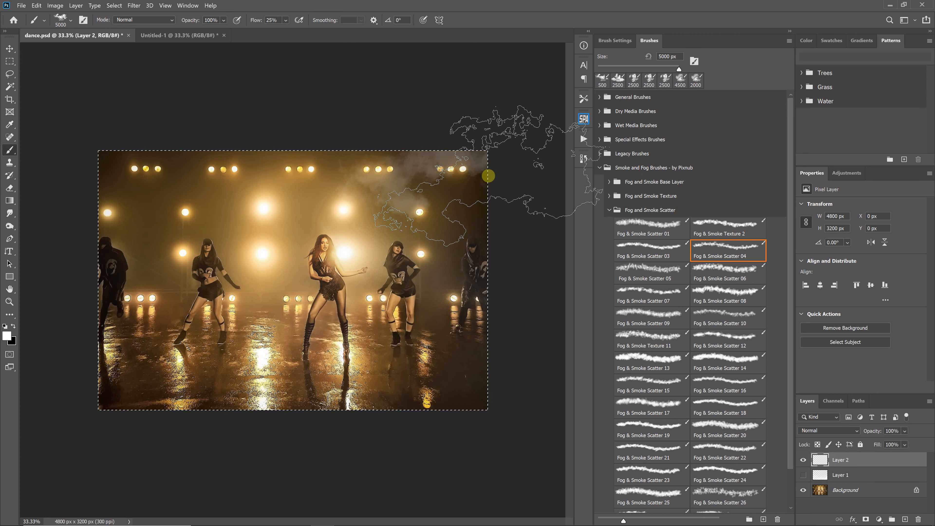
{"action": "mouse_move", "coordinate": [489, 176]}
{"action": "left_mouse_down"}
{"action": "mouse_move", "coordinate": [251, 141]}
{"action": "mouse_move", "coordinate": [476, 135]}
{"action": "mouse_move", "coordinate": [557, 166]}
{"action": "mouse_move", "coordinate": [242, 93]}
{"action": "mouse_move", "coordinate": [105, 130]}
{"action": "mouse_move", "coordinate": [386, 124]}
{"action": "mouse_move", "coordinate": [59, 120]}
{"action": "mouse_move", "coordinate": [43, 91]}
{"action": "left_mouse_up"}
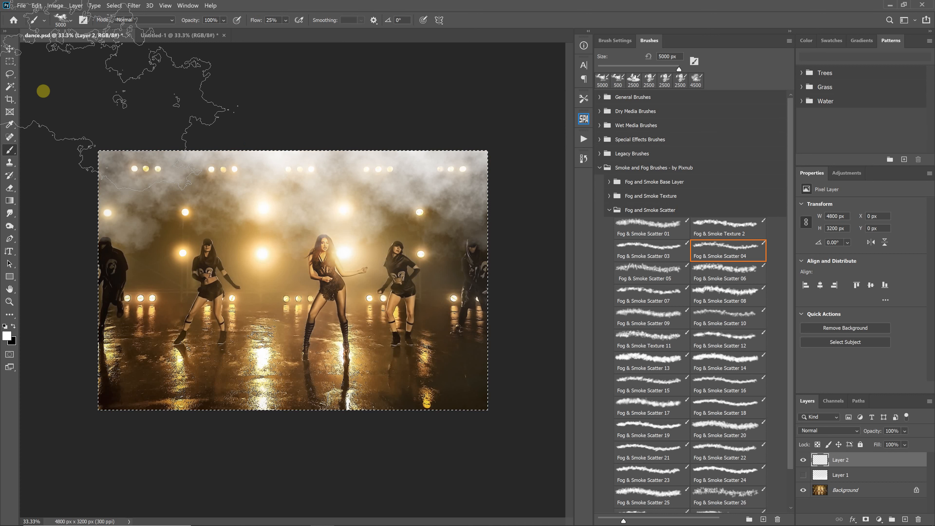
- Switch to the Untitled-1 document and revert its history to the Invert state, leaving a plain black canvas
{"action": "left_click", "coordinate": [177, 35]}
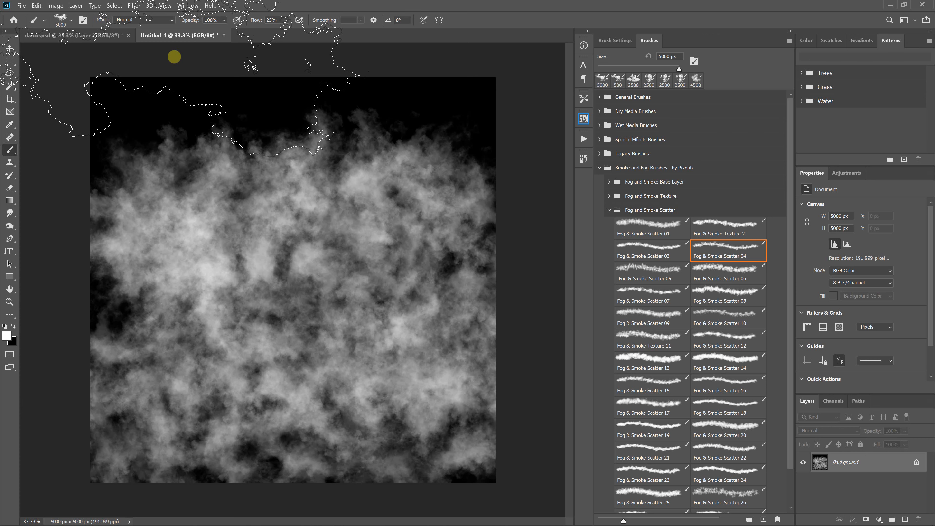
{"action": "left_click", "coordinate": [584, 159]}
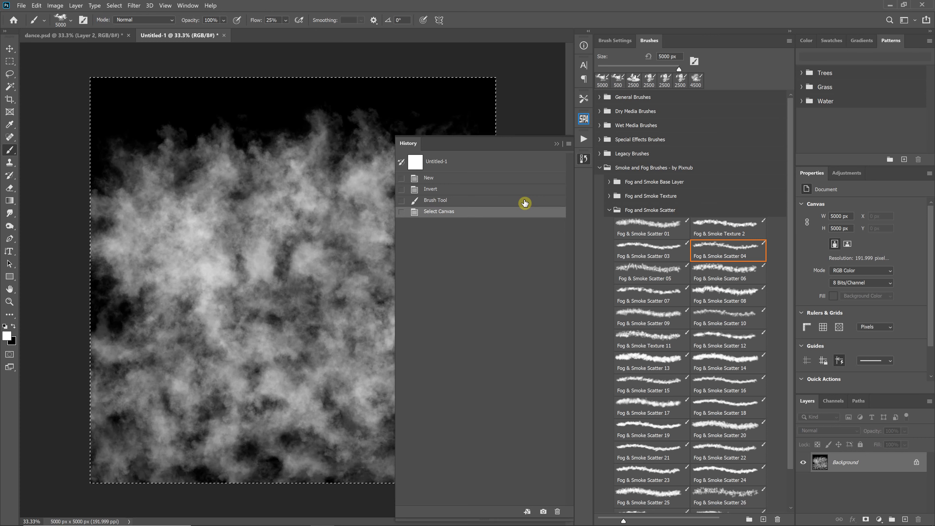
{"action": "left_click", "coordinate": [522, 201]}
{"action": "left_click", "coordinate": [518, 190]}
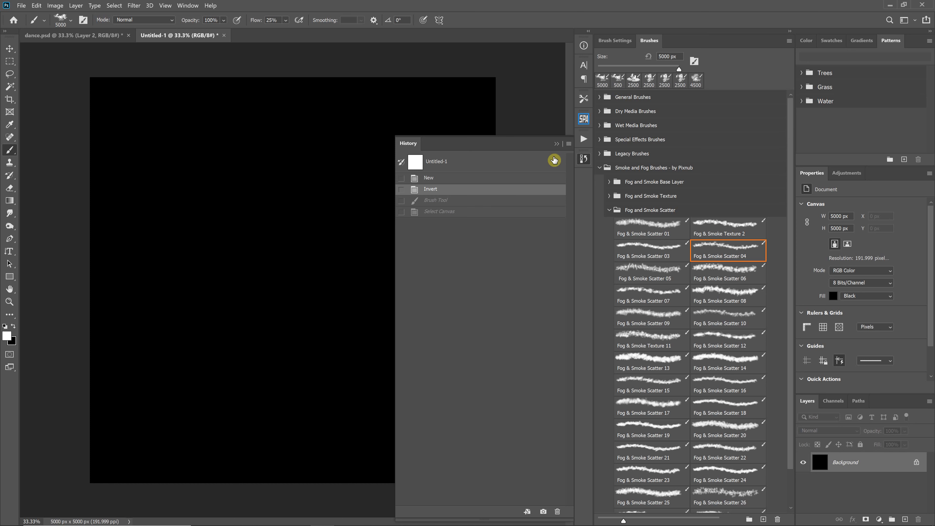
{"action": "left_click", "coordinate": [556, 145]}
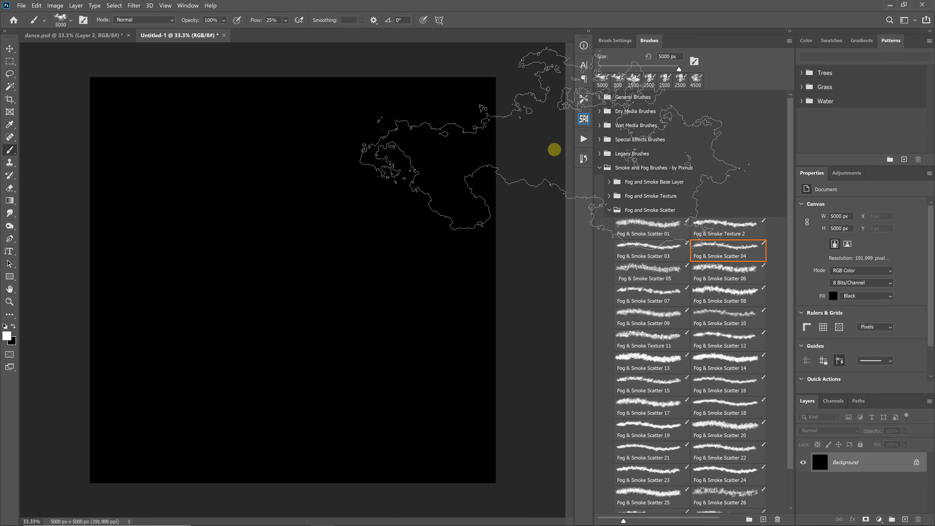
- Paint a test patch of fog over the middle of the black canvas and reduce the brush size to 3400 px
{"action": "left_click", "coordinate": [363, 222]}
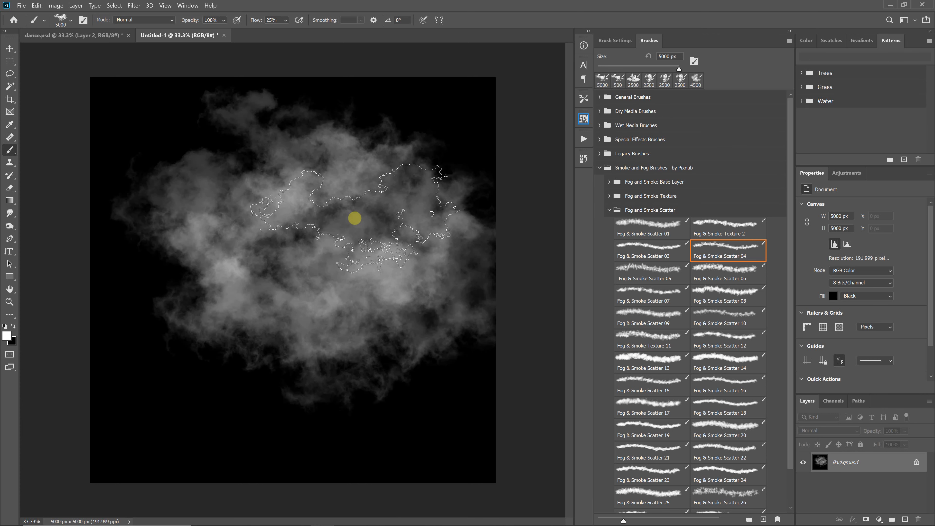
{"action": "key", "text": "bracketleft"}
{"action": "key", "text": "bracketleft"}
{"action": "key", "text": "bracketleft"}
{"action": "key", "text": "bracketleft"}
{"action": "key", "text": "bracketleft"}
{"action": "key", "text": "bracketleft"}
{"action": "key", "text": "bracketleft"}
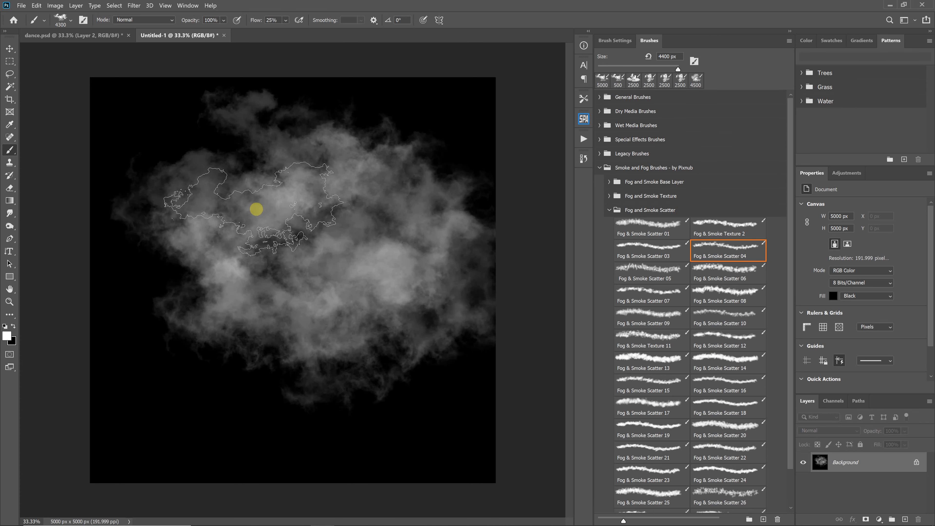
{"action": "key", "text": "bracketleft"}
{"action": "key", "text": "bracketleft"}
{"action": "key", "text": "bracketleft"}
{"action": "key", "text": "bracketleft"}
{"action": "key", "text": "bracketleft"}
{"action": "key", "text": "bracketleft"}
{"action": "key", "text": "bracketleft"}
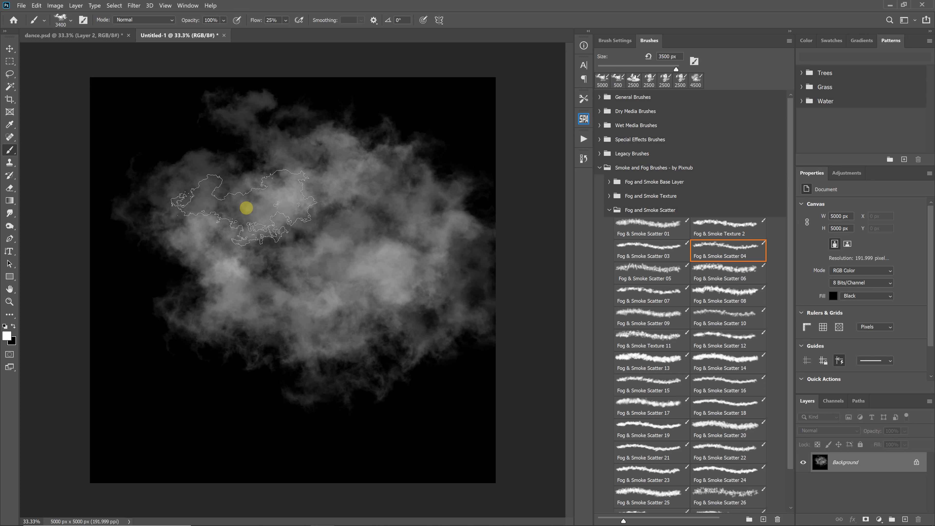
- Undo the test patch and paint dense fog across the canvas's upper half at 100% opacity and 25% flow
{"action": "key", "text": "ctrl+z"}
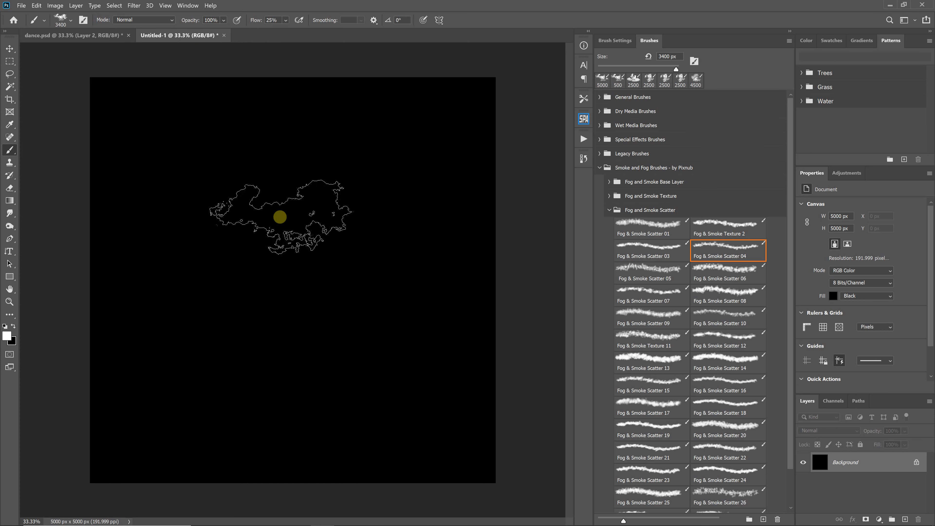
{"action": "left_click", "coordinate": [273, 20]}
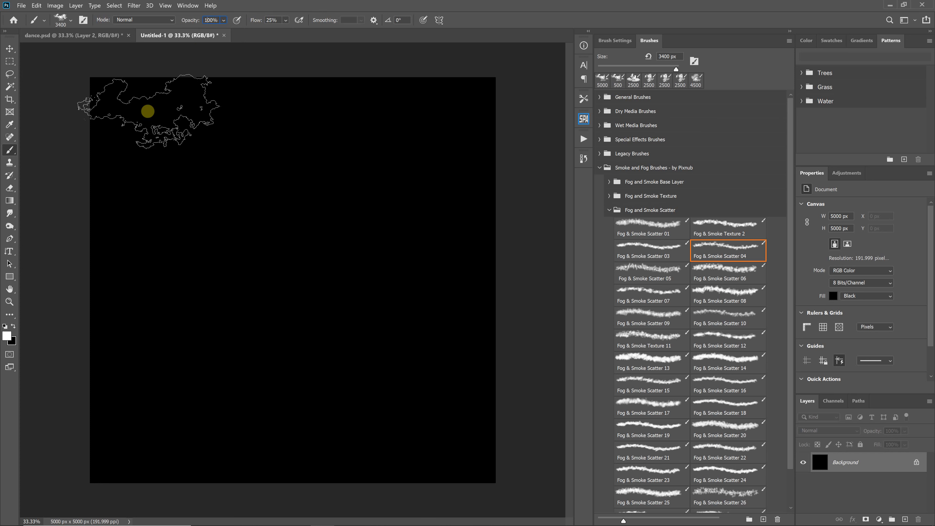
{"action": "mouse_move", "coordinate": [148, 111]}
{"action": "left_mouse_down"}
{"action": "mouse_move", "coordinate": [193, 174]}
{"action": "mouse_move", "coordinate": [468, 173]}
{"action": "mouse_move", "coordinate": [83, 186]}
{"action": "mouse_move", "coordinate": [525, 180]}
{"action": "mouse_move", "coordinate": [119, 198]}
{"action": "mouse_move", "coordinate": [403, 150]}
{"action": "mouse_move", "coordinate": [134, 224]}
{"action": "mouse_move", "coordinate": [552, 192]}
{"action": "mouse_move", "coordinate": [397, 156]}
{"action": "mouse_move", "coordinate": [209, 244]}
{"action": "mouse_move", "coordinate": [98, 238]}
{"action": "left_mouse_up"}
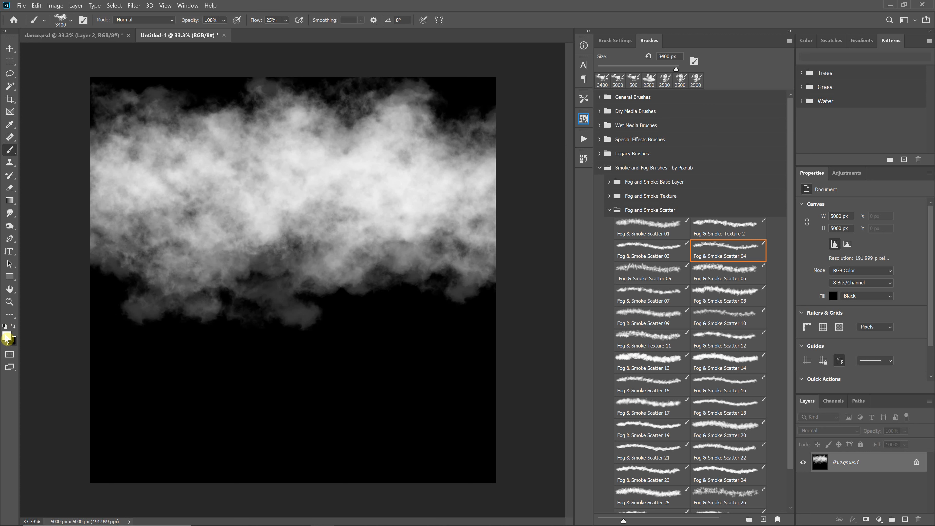
- Try separate faint fog stamps across the canvas's lower half and undo them one by one
{"action": "mouse_move", "coordinate": [32, 331]}
{"action": "left_mouse_down"}
{"action": "mouse_move", "coordinate": [157, 387]}
{"action": "mouse_move", "coordinate": [169, 377]}
{"action": "mouse_move", "coordinate": [338, 401]}
{"action": "mouse_move", "coordinate": [435, 376]}
{"action": "left_mouse_up"}
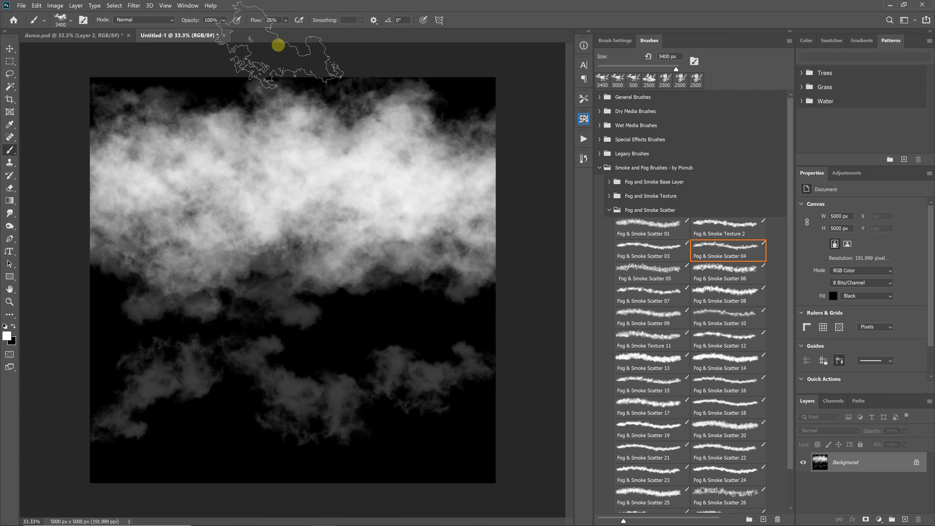
{"action": "mouse_move", "coordinate": [390, 383]}
{"action": "left_mouse_down"}
{"action": "mouse_move", "coordinate": [125, 394]}
{"action": "mouse_move", "coordinate": [475, 380]}
{"action": "mouse_move", "coordinate": [107, 388]}
{"action": "mouse_move", "coordinate": [303, 388]}
{"action": "mouse_move", "coordinate": [491, 374]}
{"action": "mouse_move", "coordinate": [393, 385]}
{"action": "mouse_move", "coordinate": [186, 385]}
{"action": "mouse_move", "coordinate": [226, 369]}
{"action": "mouse_move", "coordinate": [232, 384]}
{"action": "mouse_move", "coordinate": [265, 359]}
{"action": "left_mouse_up"}
{"action": "key", "text": "ctrl+z"}
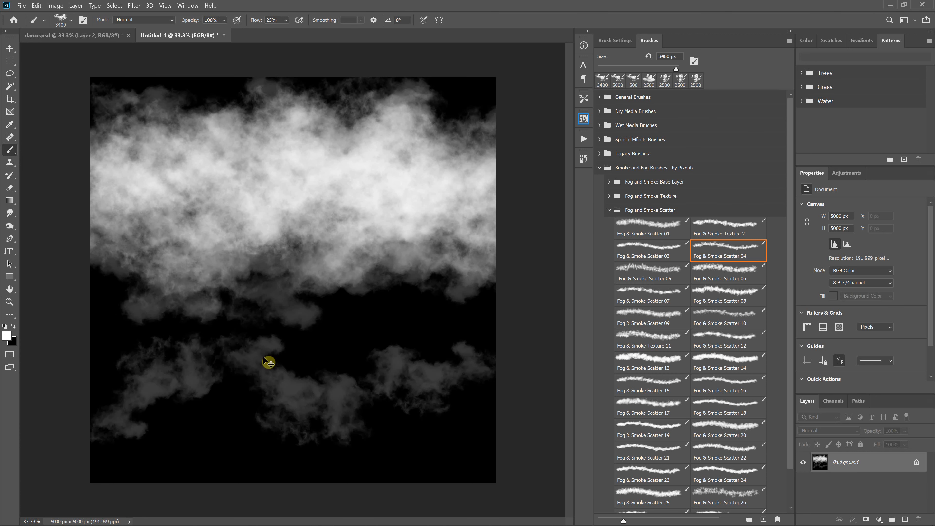
{"action": "key", "text": "ctrl+z"}
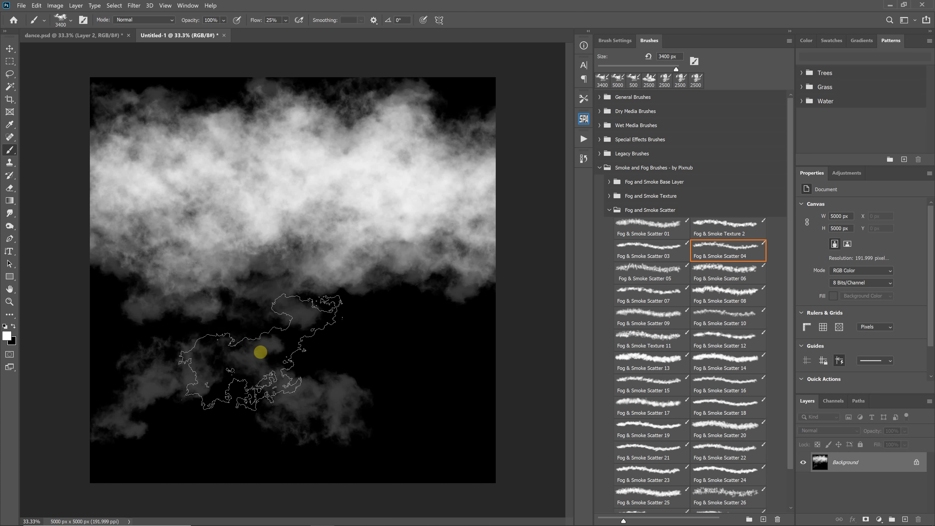
{"action": "key", "text": "ctrl+z"}
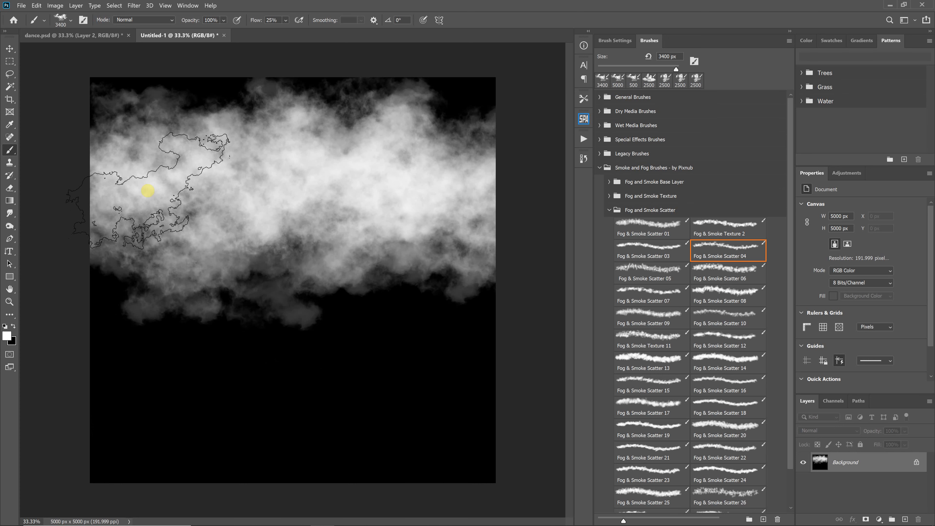
- Set the brush to 25% opacity and 100% flow and paint fog over the canvas's lower half
{"action": "left_click", "coordinate": [211, 20]}
{"action": "type", "text": "25"}
{"action": "left_click", "coordinate": [271, 20]}
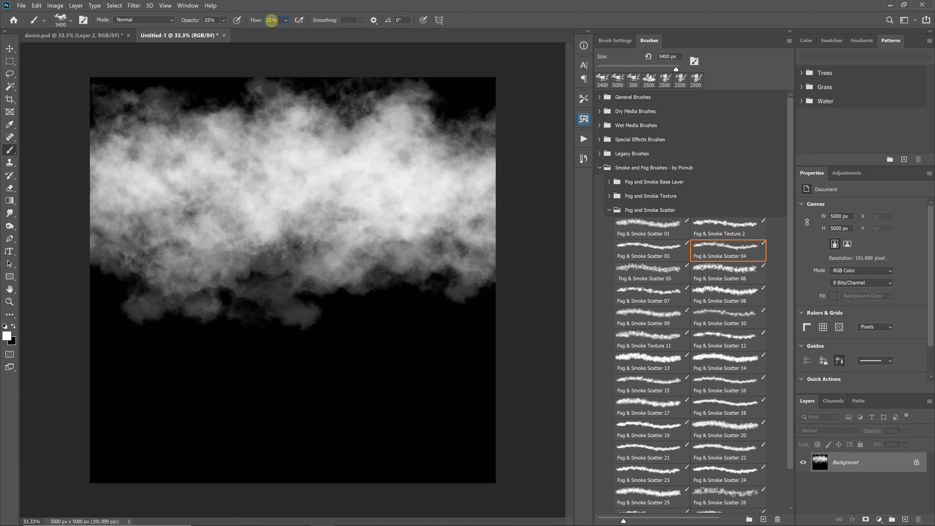
{"action": "type", "text": "100"}
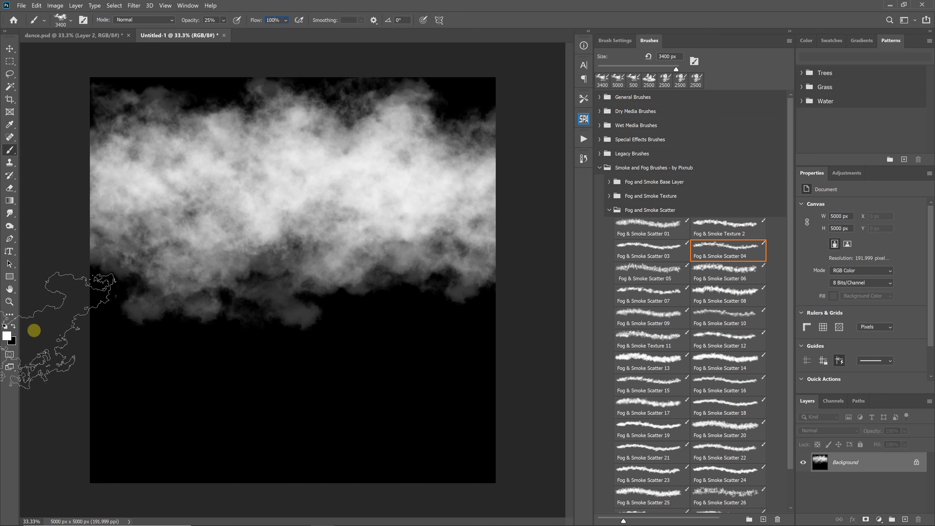
{"action": "mouse_move", "coordinate": [115, 155]}
{"action": "left_mouse_down"}
{"action": "mouse_move", "coordinate": [393, 410]}
{"action": "mouse_move", "coordinate": [90, 422]}
{"action": "mouse_move", "coordinate": [383, 398]}
{"action": "mouse_move", "coordinate": [378, 415]}
{"action": "mouse_move", "coordinate": [78, 421]}
{"action": "left_mouse_up"}
{"action": "mouse_move", "coordinate": [512, 393]}
{"action": "left_mouse_down"}
{"action": "mouse_move", "coordinate": [350, 432]}
{"action": "mouse_move", "coordinate": [397, 449]}
{"action": "left_mouse_up"}
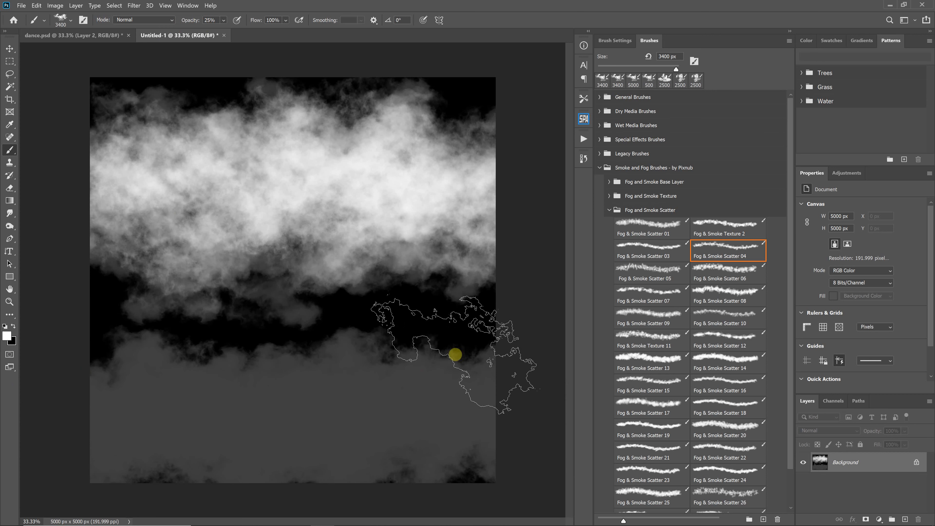
- Try layering further fog strokes over the canvas's lower half at 25% opacity and 100% flow, and undo them
{"action": "mouse_move", "coordinate": [468, 378]}
{"action": "left_mouse_down"}
{"action": "mouse_move", "coordinate": [111, 395]}
{"action": "mouse_move", "coordinate": [455, 390]}
{"action": "mouse_move", "coordinate": [299, 401]}
{"action": "mouse_move", "coordinate": [401, 425]}
{"action": "left_mouse_up"}
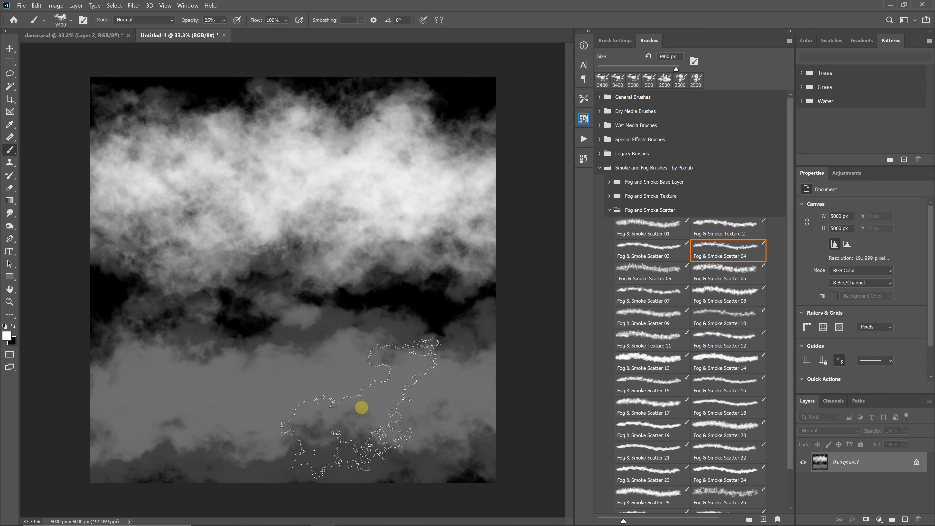
{"action": "left_click_drag", "start_coordinate": [330, 384], "coordinate": [468, 389]}
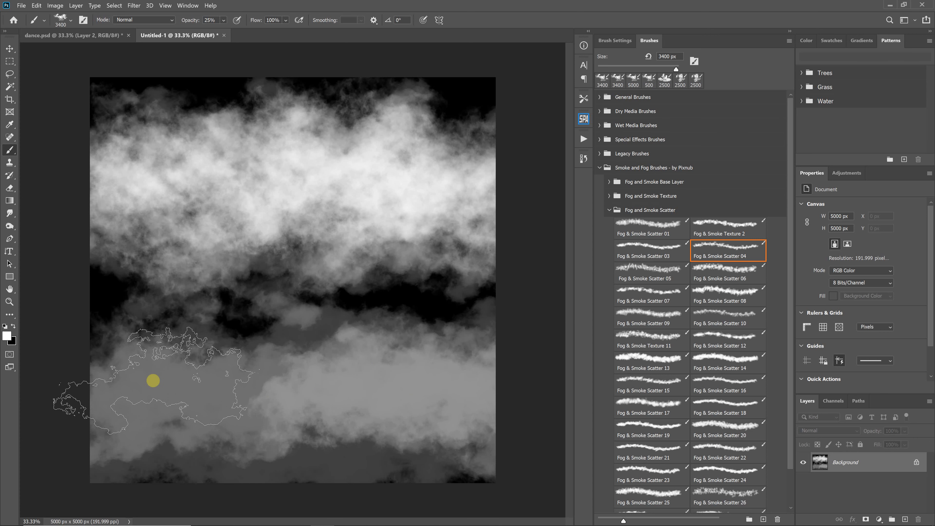
{"action": "key", "text": "ctrl+z"}
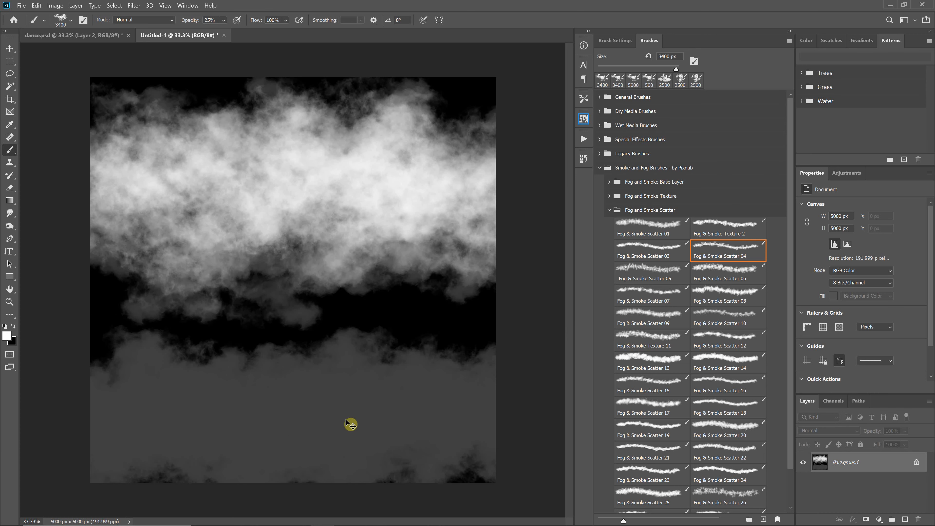
{"action": "key", "text": "ctrl+z"}
{"action": "mouse_move", "coordinate": [334, 425]}
{"action": "left_mouse_down"}
{"action": "mouse_move", "coordinate": [155, 408]}
{"action": "mouse_move", "coordinate": [272, 392]}
{"action": "mouse_move", "coordinate": [405, 391]}
{"action": "mouse_move", "coordinate": [285, 395]}
{"action": "mouse_move", "coordinate": [231, 428]}
{"action": "left_mouse_up"}
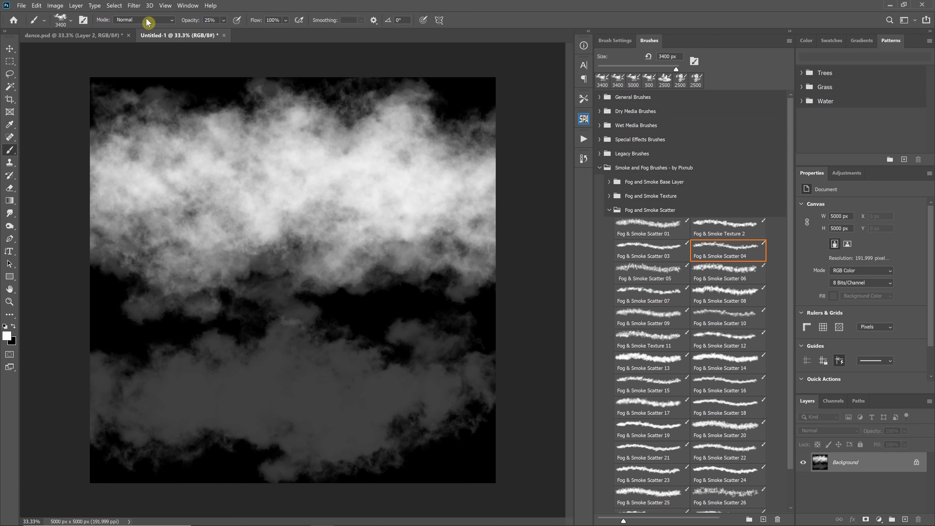
{"action": "key", "text": "ctrl+z"}
- Paint dense fog across the canvas's lower half at 100% opacity and 25% flow, and return to the dance.psd document
{"action": "left_click", "coordinate": [223, 20]}
{"action": "left_click_drag", "start_coordinate": [233, 32], "coordinate": [278, 33]}
{"action": "left_click", "coordinate": [285, 20]}
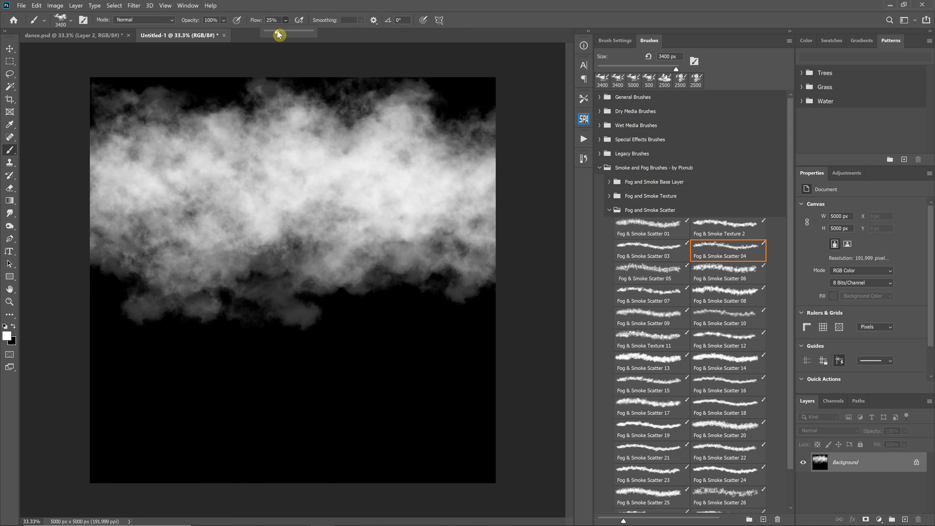
{"action": "left_click", "coordinate": [234, 170]}
{"action": "mouse_move", "coordinate": [145, 402]}
{"action": "left_mouse_down"}
{"action": "mouse_move", "coordinate": [494, 414]}
{"action": "mouse_move", "coordinate": [215, 418]}
{"action": "mouse_move", "coordinate": [477, 391]}
{"action": "mouse_move", "coordinate": [66, 396]}
{"action": "mouse_move", "coordinate": [539, 397]}
{"action": "mouse_move", "coordinate": [176, 406]}
{"action": "mouse_move", "coordinate": [509, 392]}
{"action": "left_mouse_up"}
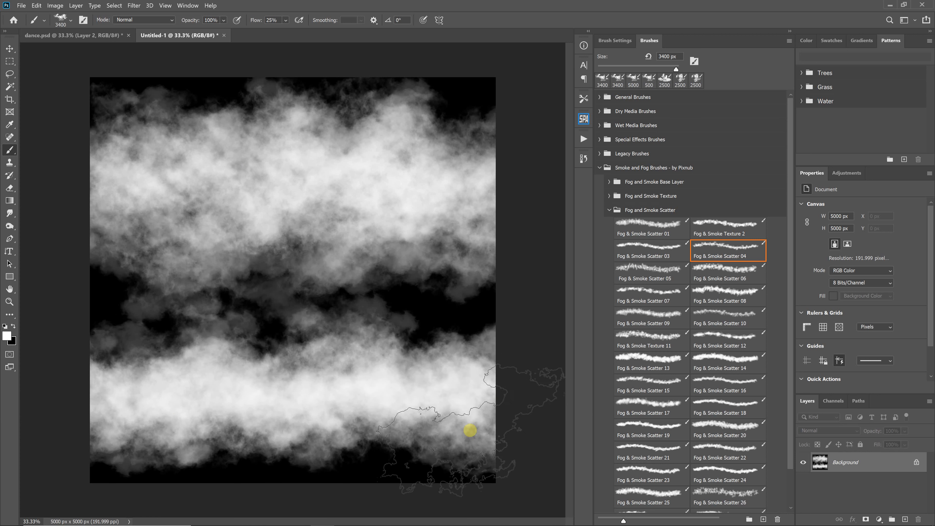
{"action": "left_click", "coordinate": [278, 20]}
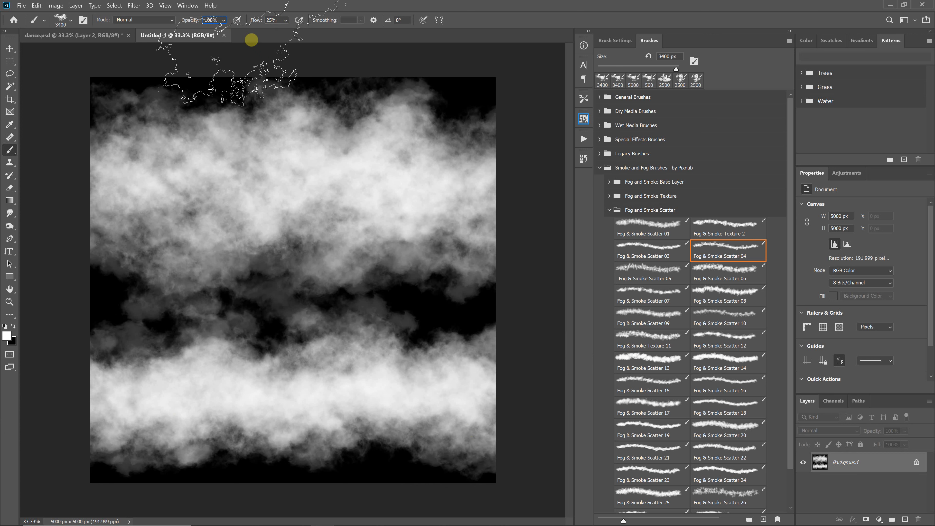
{"action": "key", "text": "ctrl+Tab"}
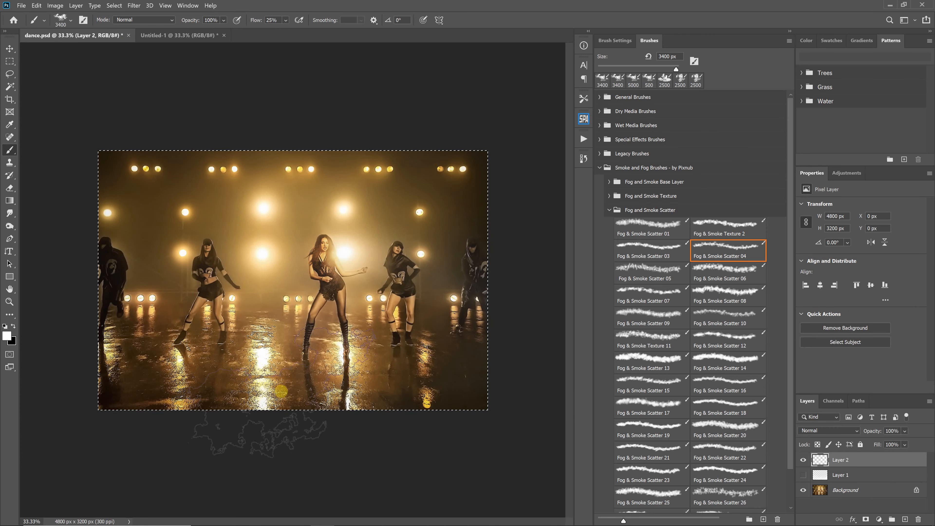
- Try painting dense fog over the stage floor on Layer 2 and undo it
{"action": "left_click", "coordinate": [330, 391]}
{"action": "mouse_move", "coordinate": [330, 391]}
{"action": "left_mouse_down"}
{"action": "mouse_move", "coordinate": [135, 366]}
{"action": "mouse_move", "coordinate": [168, 405]}
{"action": "mouse_move", "coordinate": [329, 368]}
{"action": "mouse_move", "coordinate": [292, 394]}
{"action": "left_mouse_up"}
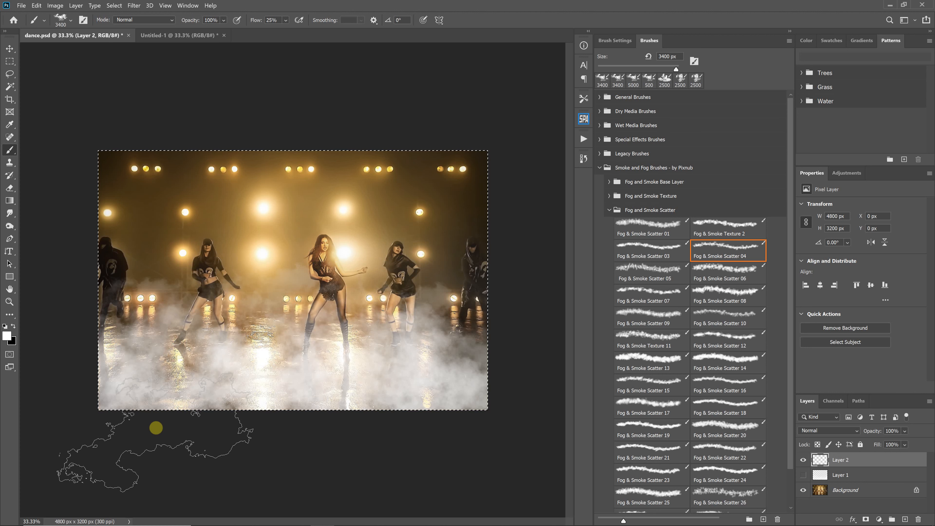
{"action": "key", "text": "ctrl+z"}
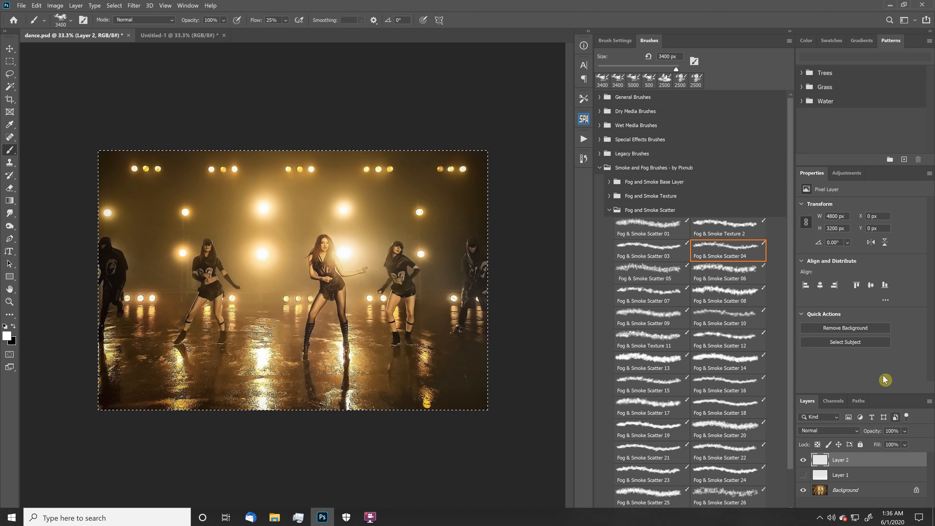
- Collapse the scatter brush group, and select Layer 1 and make it visible
{"action": "left_click", "coordinate": [609, 210]}
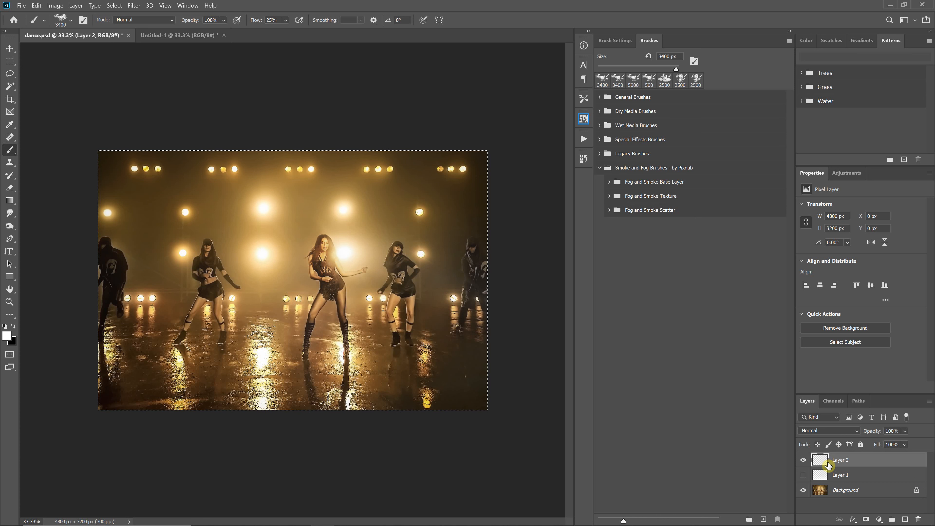
{"action": "left_click", "coordinate": [846, 478]}
{"action": "left_click", "coordinate": [804, 475]}
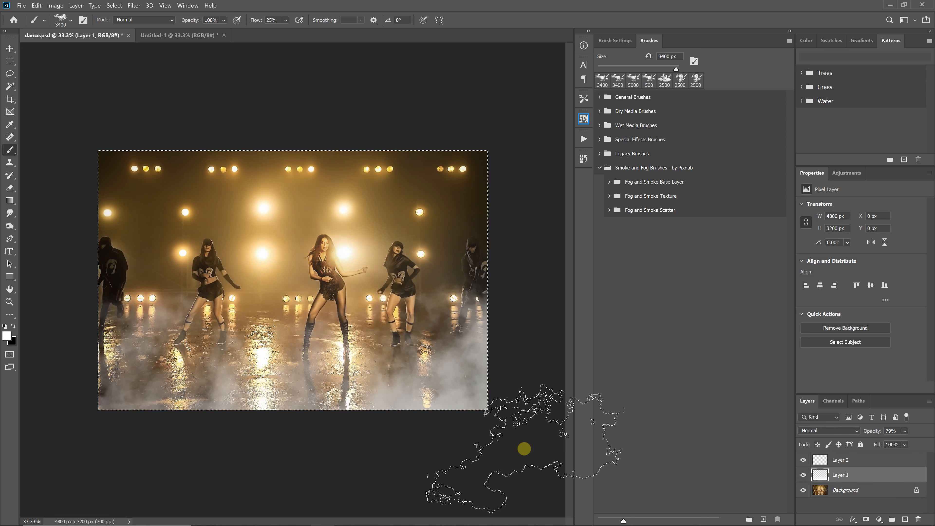
- Look through the base layer and scatter brush groups and choose the Fog & Smoke Scatter 01 brush at 2000 px
{"action": "left_click", "coordinate": [610, 182]}
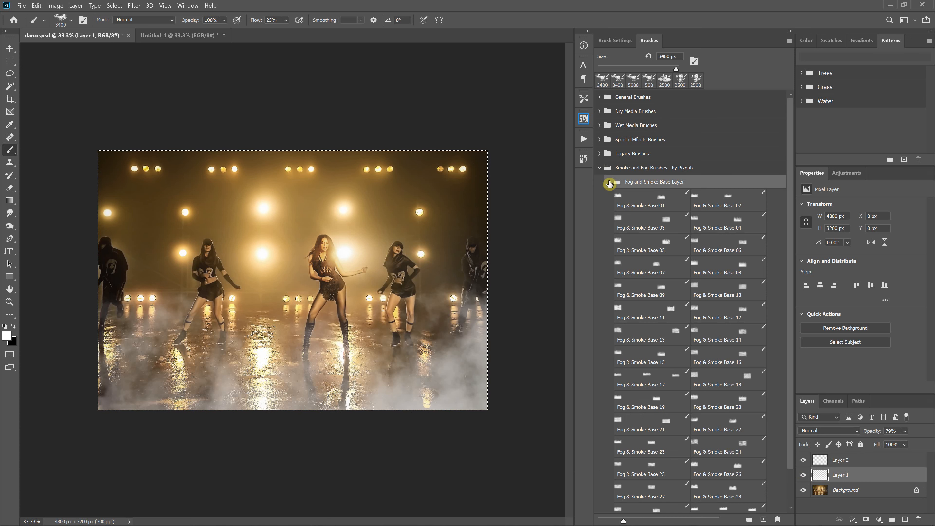
{"action": "left_click", "coordinate": [609, 181]}
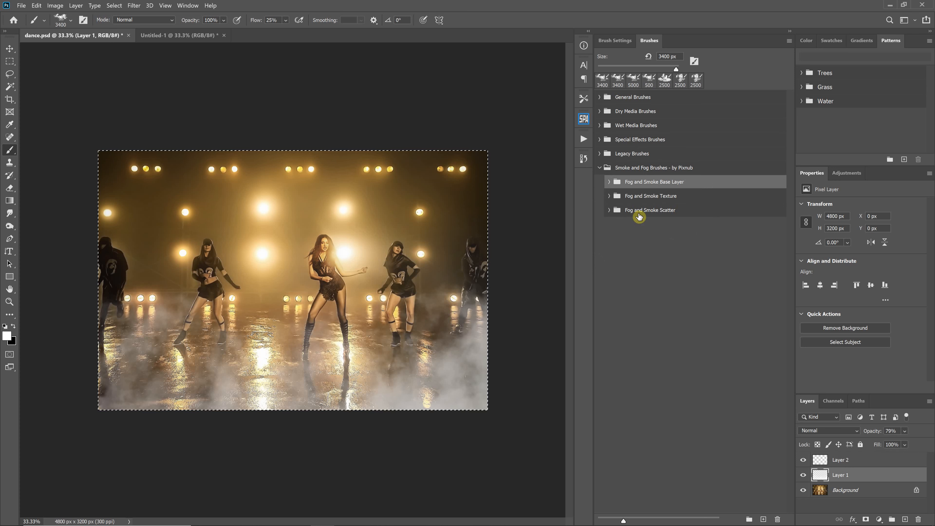
{"action": "left_click", "coordinate": [611, 210]}
{"action": "left_click", "coordinate": [608, 212]}
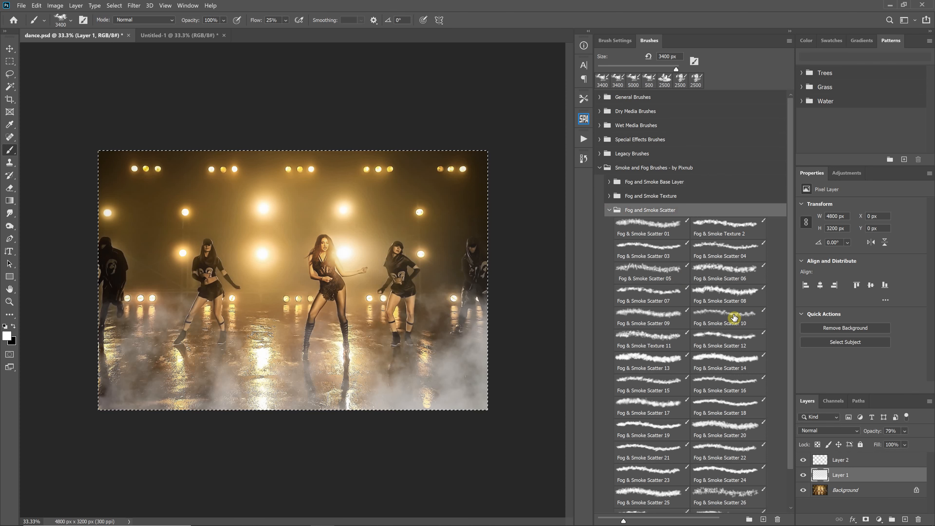
{"action": "scroll", "coordinate": [731, 318], "scroll_direction": "down", "scroll_amount": 2}
{"action": "scroll", "coordinate": [733, 317], "scroll_direction": "down", "scroll_amount": 1}
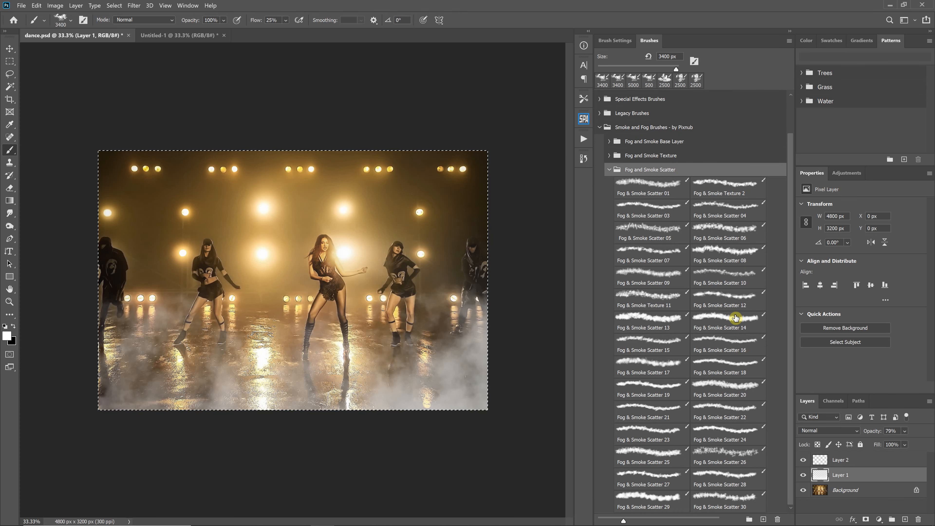
{"action": "left_click", "coordinate": [744, 194]}
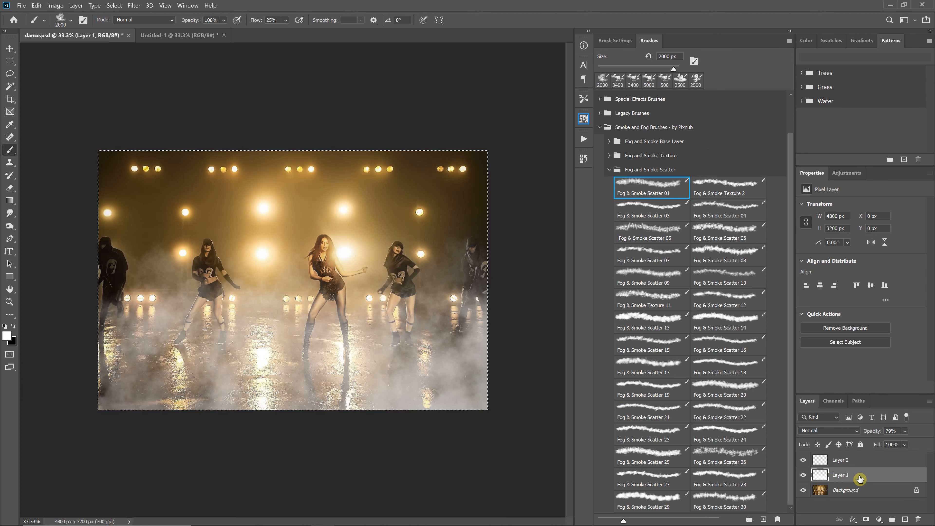
- Delete both fog layers, Layer 1 and Layer 2, and add a new empty layer above the Background
{"action": "left_click", "coordinate": [854, 460], "text": "shift"}
{"action": "left_click_drag", "start_coordinate": [854, 461], "coordinate": [919, 519]}
{"action": "left_click", "coordinate": [75, 5]}
{"action": "left_click", "coordinate": [187, 15]}
{"action": "left_click", "coordinate": [542, 227]}
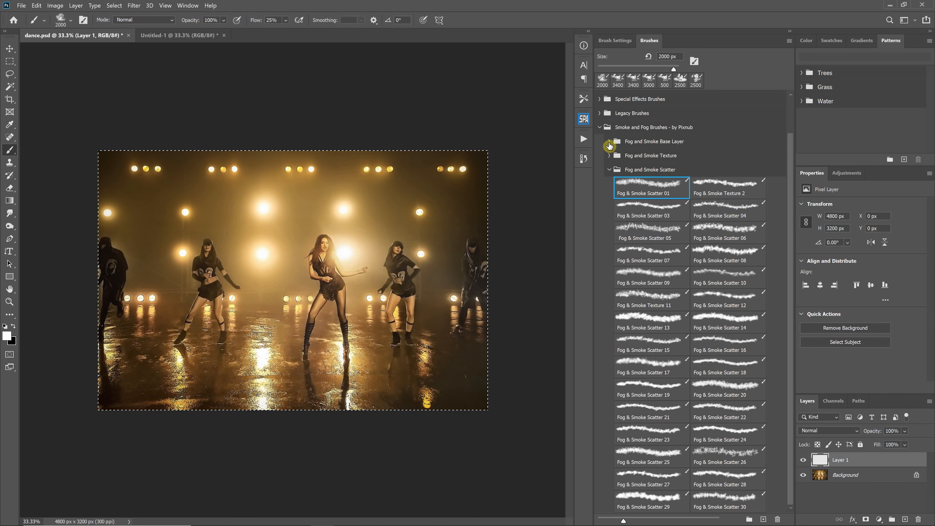
- Try stamping the Fog & Smoke Base 23 brush at 5000 px over the stage floor and undo it
{"action": "left_click", "coordinate": [610, 141]}
{"action": "left_click", "coordinate": [674, 410]}
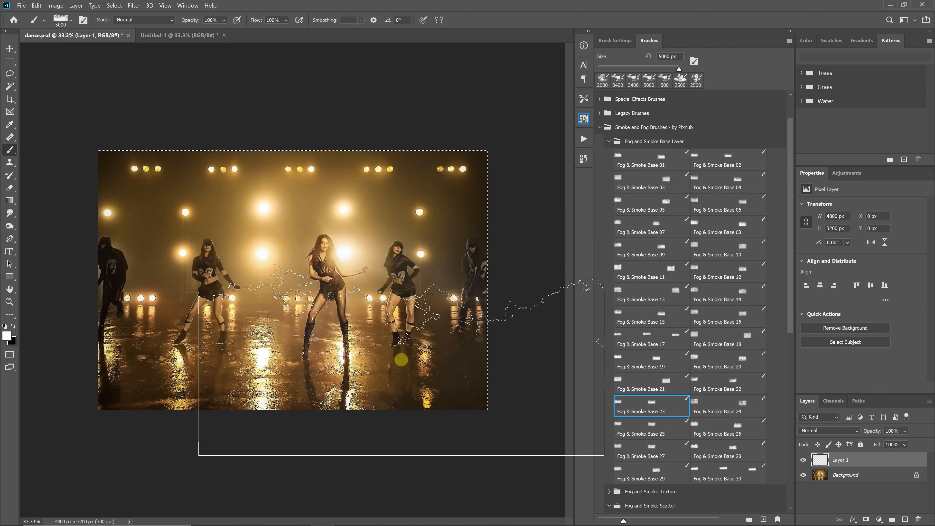
{"action": "left_click", "coordinate": [401, 360]}
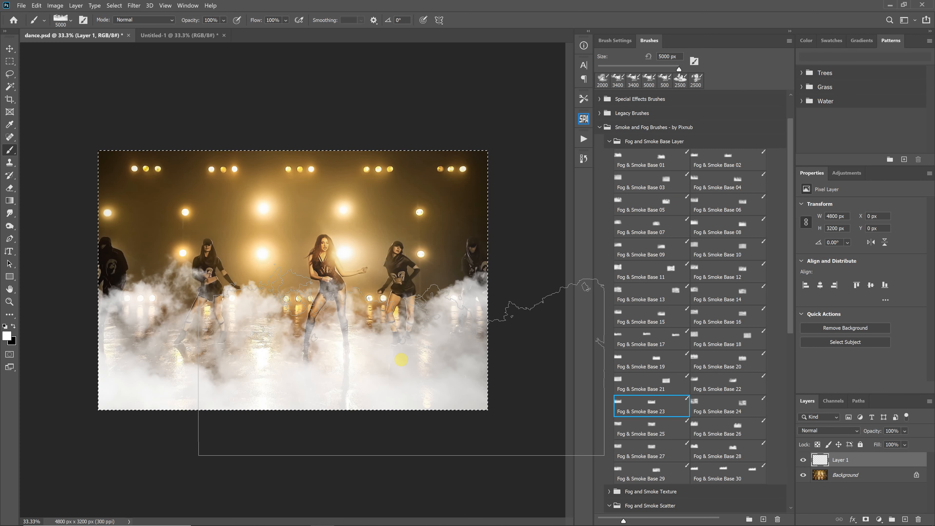
{"action": "key", "text": "ctrl+z"}
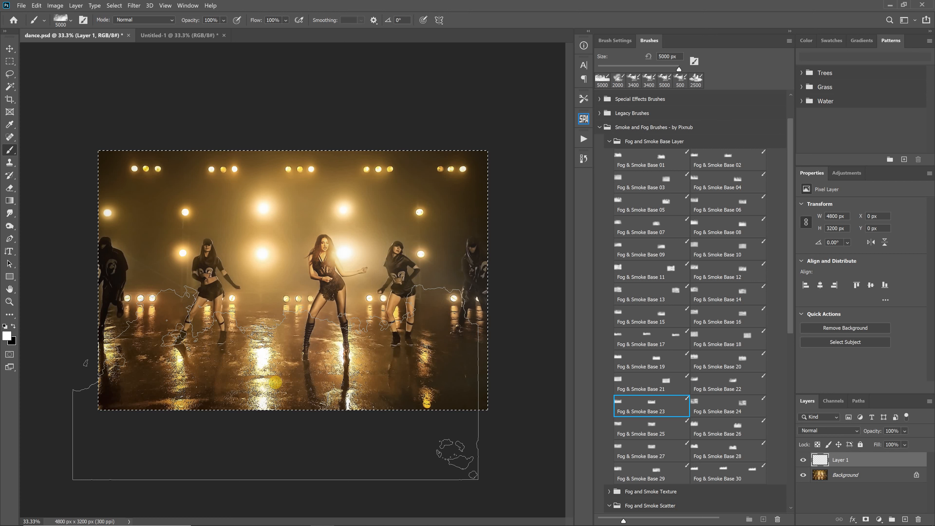
- Stamp base fog over the stage floor, scale it to 122.49%, and deselect it
{"action": "left_click", "coordinate": [275, 382]}
{"action": "key", "text": "ctrl+t"}
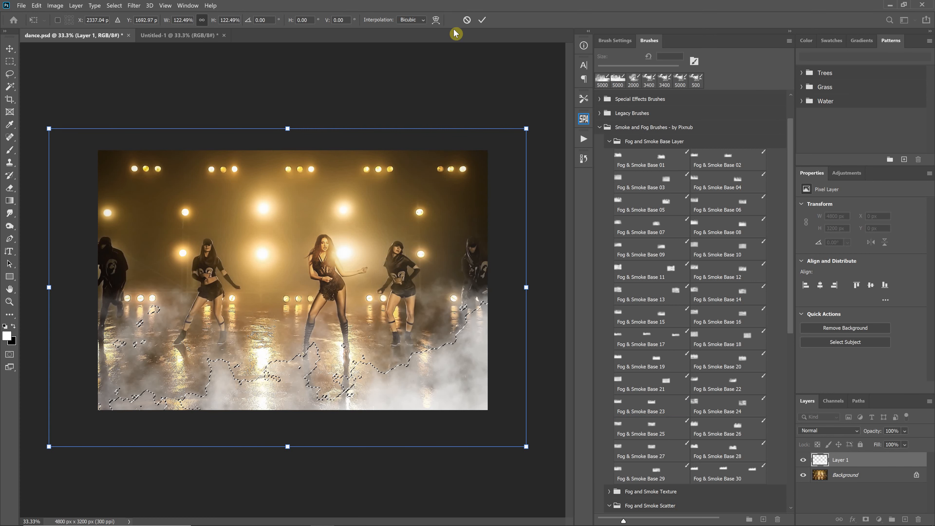
{"action": "left_click", "coordinate": [481, 23]}
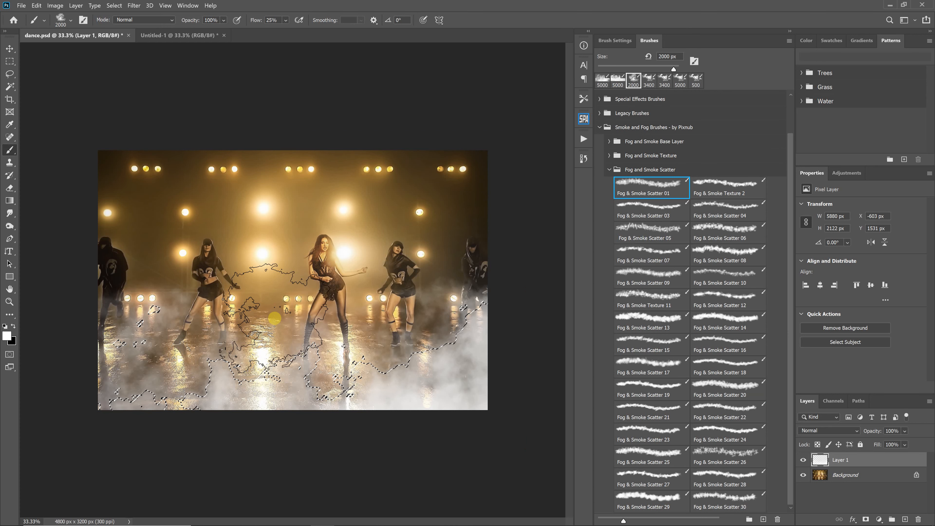
{"action": "key", "text": "ctrl+d"}
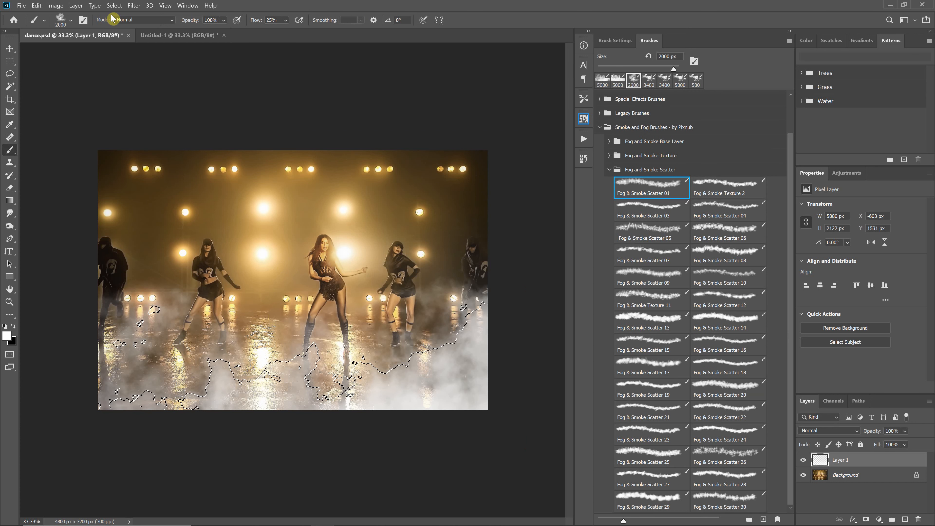
- Add a new layer and paint scattered fog around the dancers' legs with Fog & Smoke Scatter 01 at 2000 px and 25% flow
{"action": "left_click", "coordinate": [75, 5]}
{"action": "mouse_move", "coordinate": [111, 15]}
{"action": "left_click", "coordinate": [209, 17]}
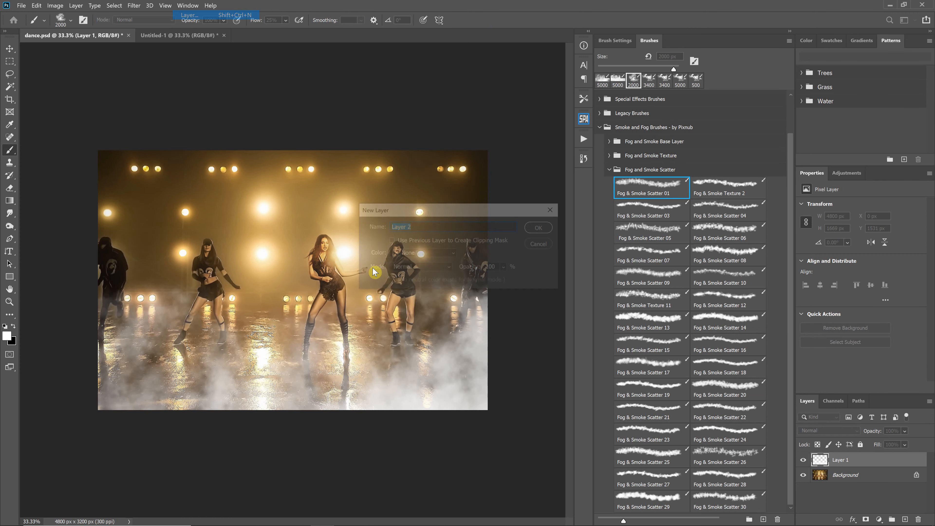
{"action": "left_click", "coordinate": [547, 229]}
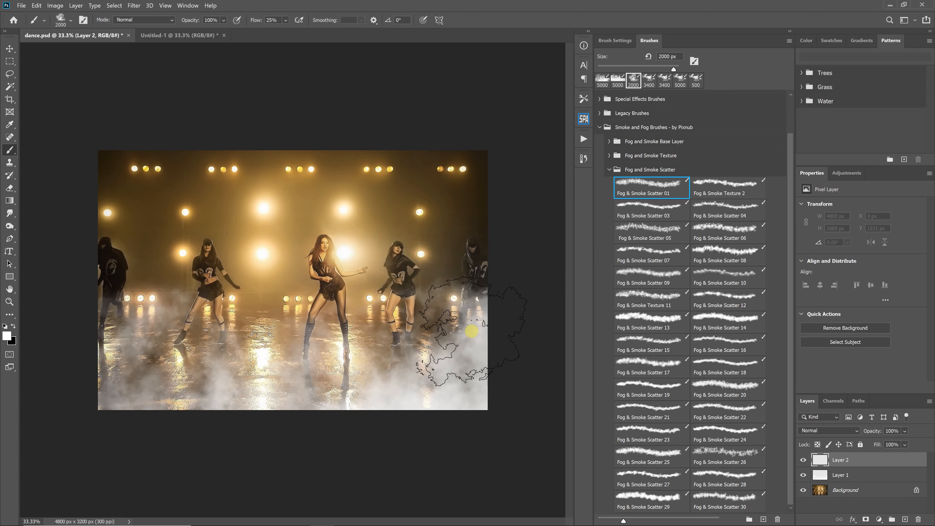
{"action": "mouse_move", "coordinate": [369, 332]}
{"action": "left_mouse_down"}
{"action": "mouse_move", "coordinate": [125, 328]}
{"action": "mouse_move", "coordinate": [157, 340]}
{"action": "mouse_move", "coordinate": [273, 319]}
{"action": "mouse_move", "coordinate": [284, 334]}
{"action": "mouse_move", "coordinate": [367, 343]}
{"action": "mouse_move", "coordinate": [384, 329]}
{"action": "mouse_move", "coordinate": [441, 321]}
{"action": "mouse_move", "coordinate": [503, 334]}
{"action": "left_mouse_up"}
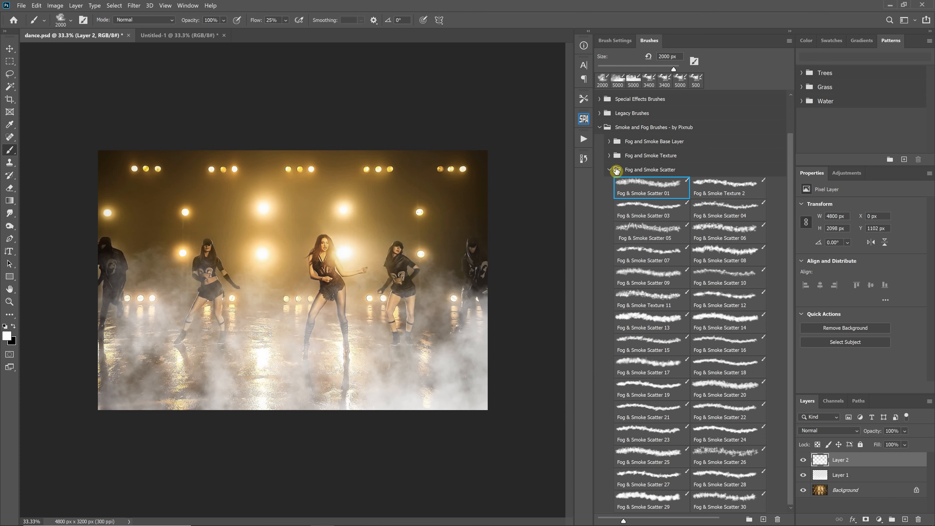
- Collapse the scatter brush group and delete both fog layers so only the Background layer is left
{"action": "left_click", "coordinate": [608, 169]}
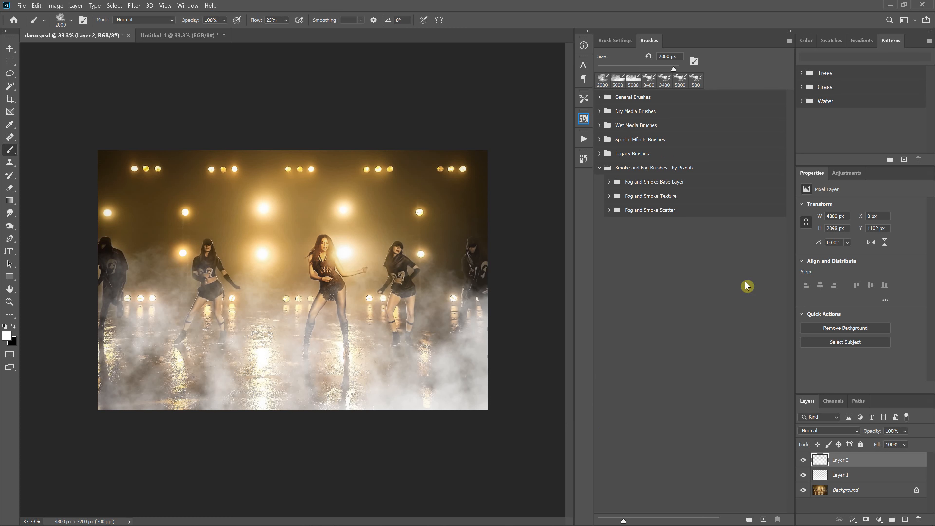
{"action": "left_click", "coordinate": [882, 477], "text": "shift"}
{"action": "left_click_drag", "start_coordinate": [915, 479], "coordinate": [919, 519]}
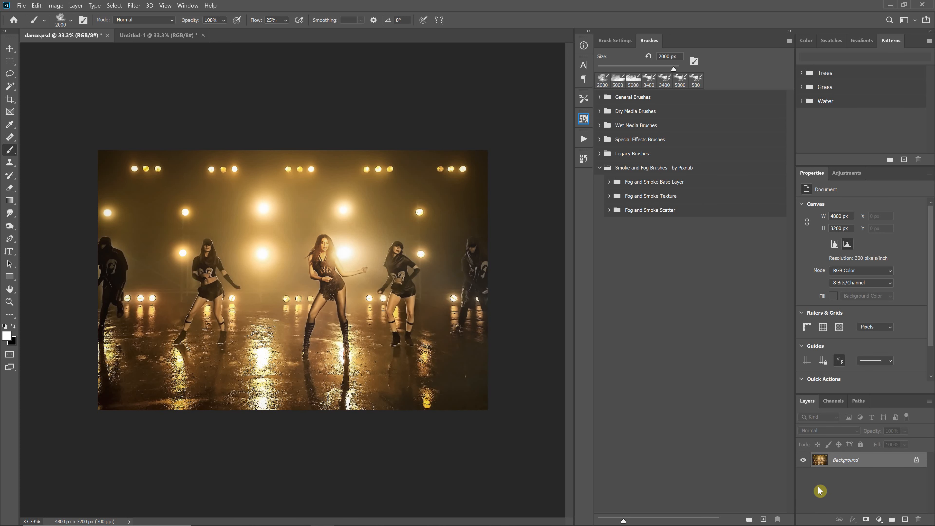
- Add a Solid Color fill layer in pale peach (ffe8d8) above the Background and select its layer mask
{"action": "left_click", "coordinate": [882, 519]}
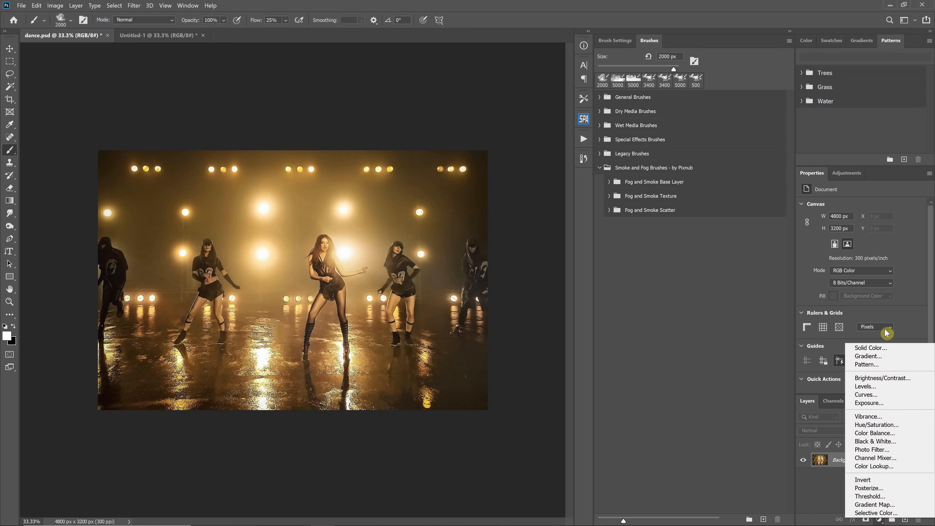
{"action": "left_click", "coordinate": [878, 348]}
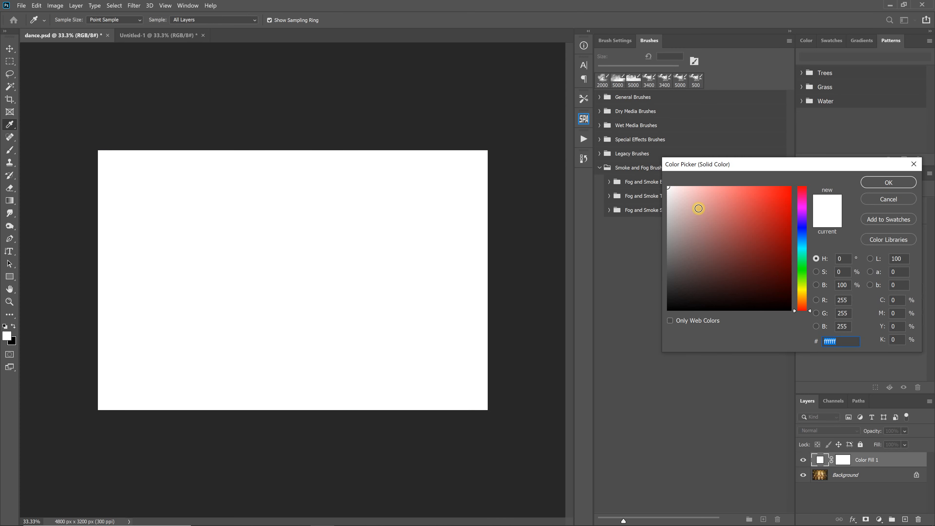
{"action": "left_click", "coordinate": [806, 300]}
{"action": "left_click_drag", "start_coordinate": [805, 300], "coordinate": [807, 302]}
{"action": "left_click_drag", "start_coordinate": [724, 199], "coordinate": [700, 178]}
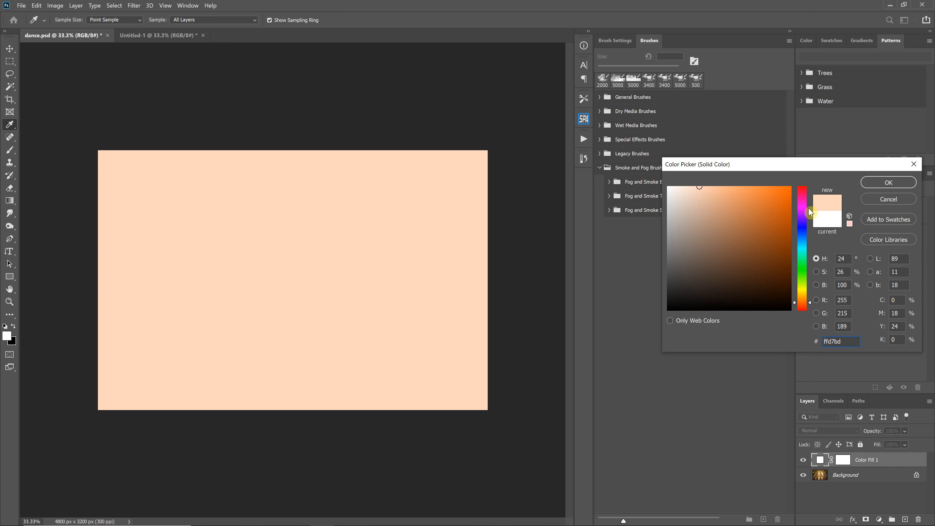
{"action": "left_click_drag", "start_coordinate": [691, 187], "coordinate": [689, 185]}
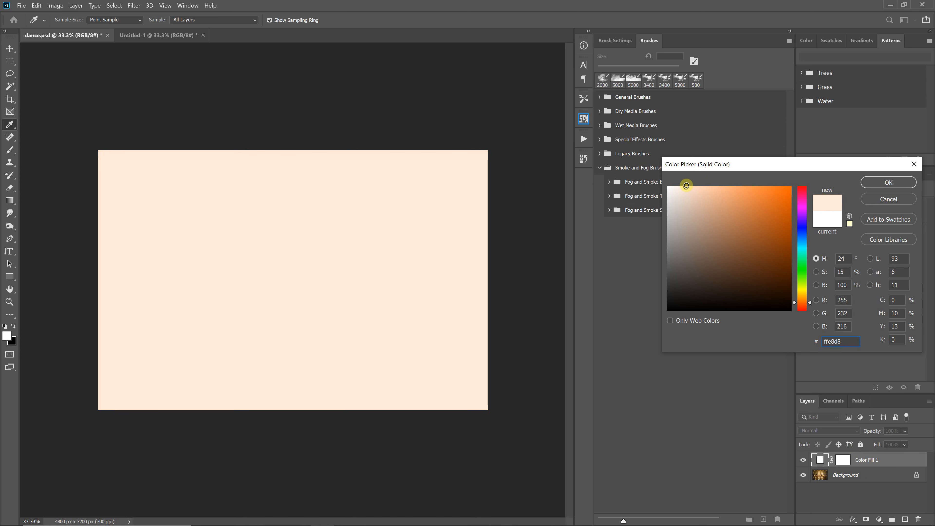
{"action": "left_click", "coordinate": [889, 182]}
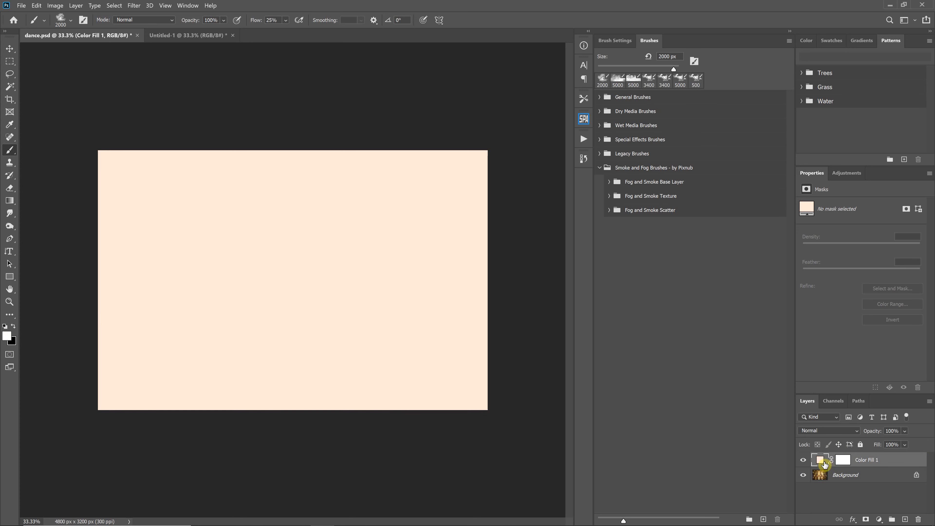
{"action": "left_click", "coordinate": [845, 462]}
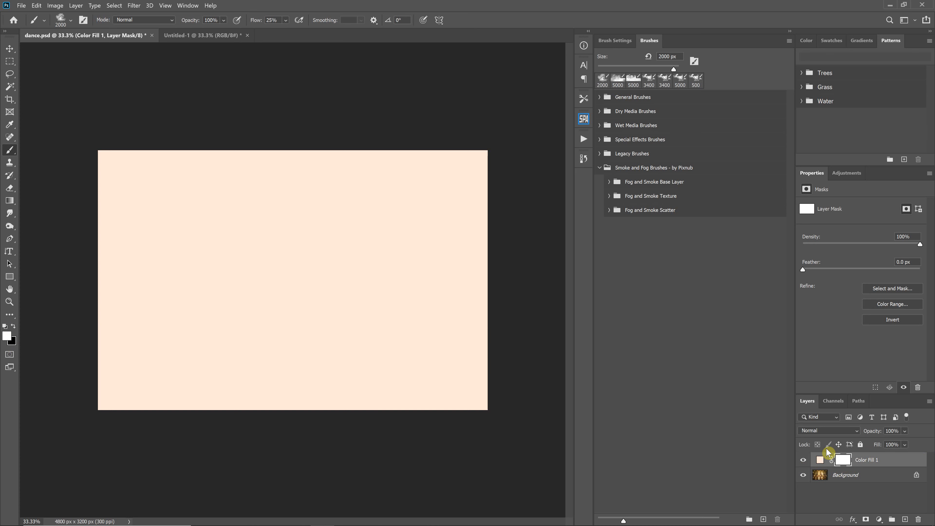
- Invert the Color Fill 1 layer mask to black and choose the Fog & Smoke Base 01 brush
{"action": "key", "text": "ctrl+i"}
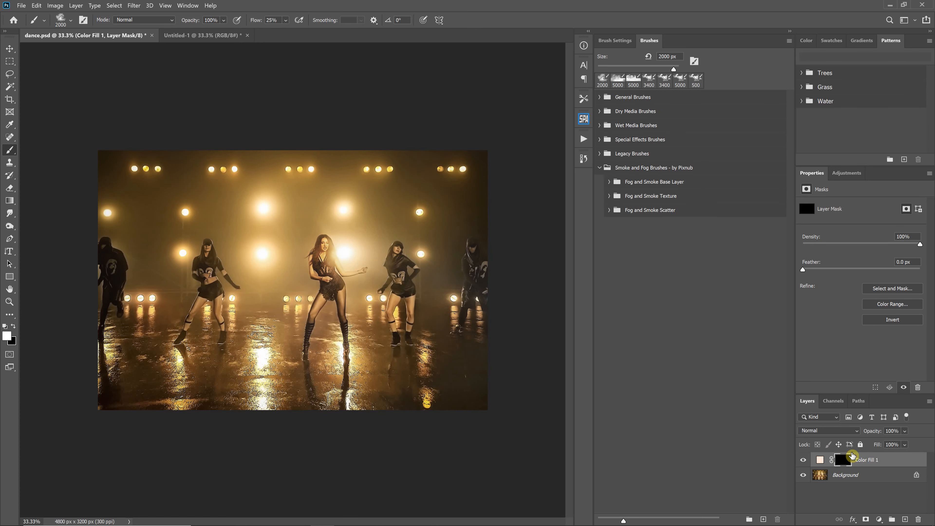
{"action": "left_click", "coordinate": [610, 182]}
{"action": "left_click", "coordinate": [653, 201]}
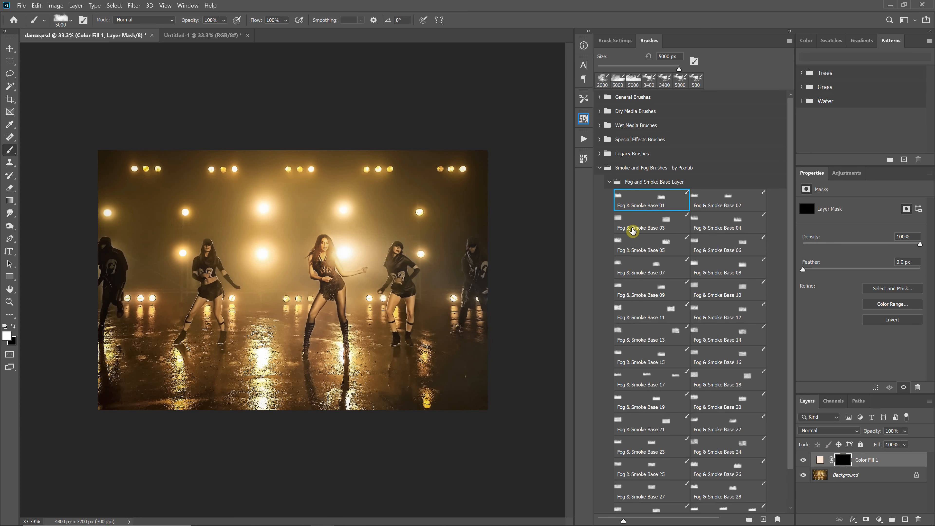
- Paint white fog on the fill layer's mask across the stage floor and dancers' legs with the recent 2000 px fog brush at 25% flow
{"action": "key", "text": "ctrl+plus"}
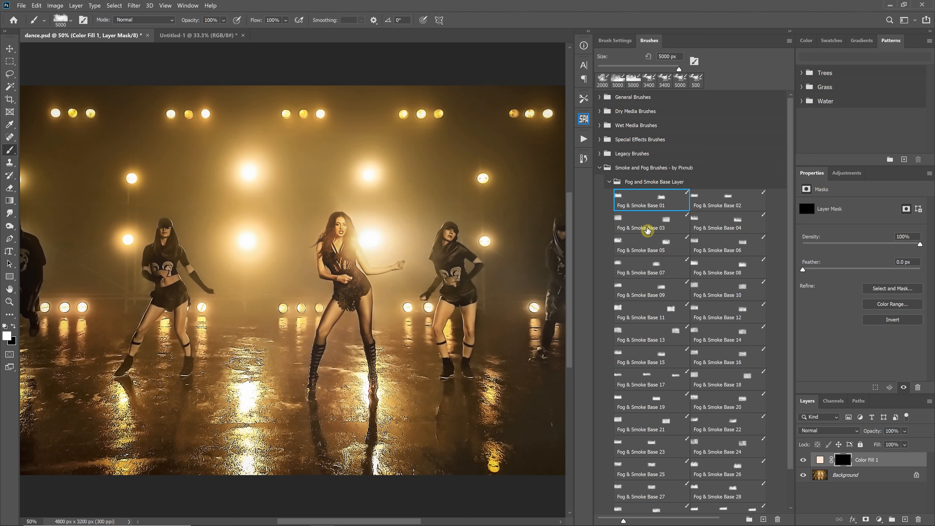
{"action": "key", "text": "ctrl+0"}
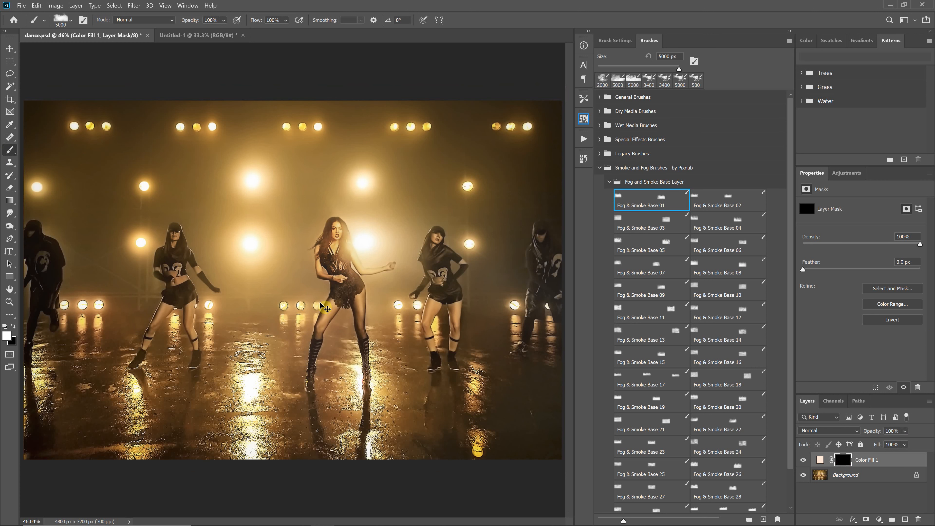
{"action": "key", "text": "ctrl+minus"}
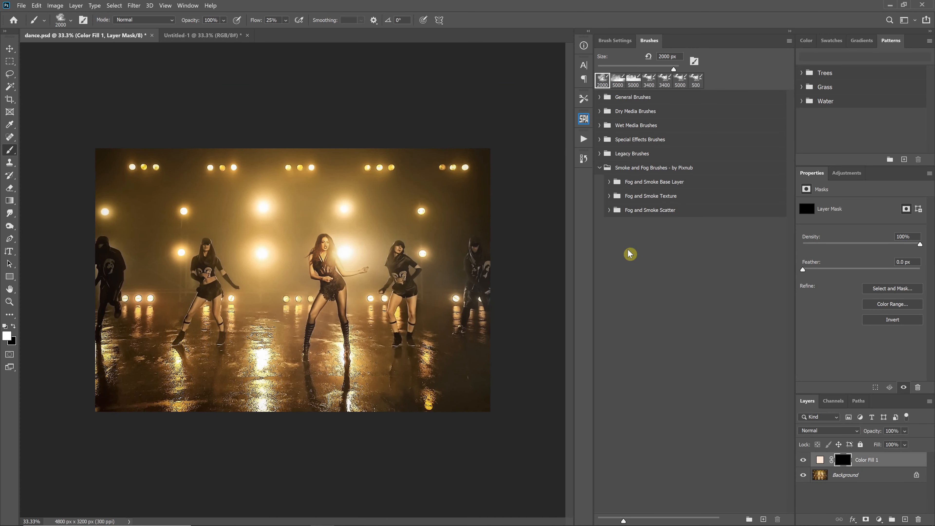
{"action": "key", "text": "ctrl+plus"}
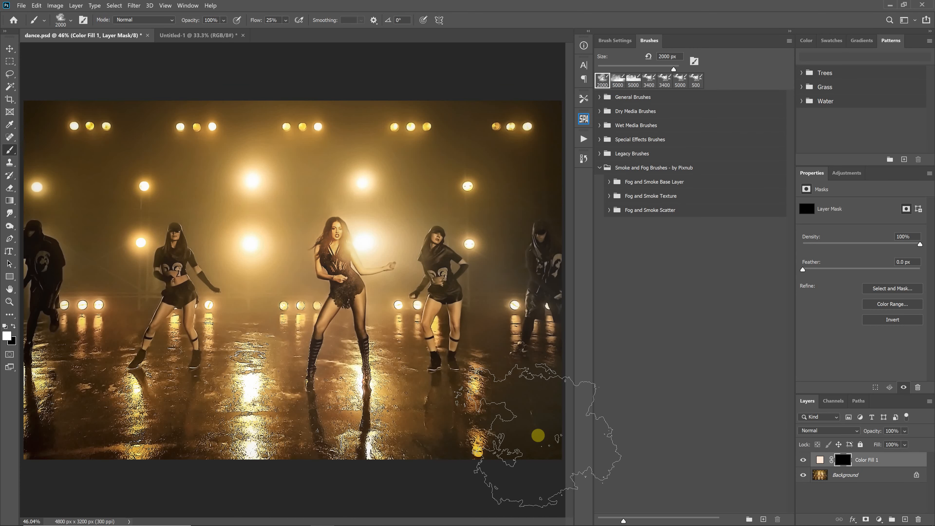
{"action": "mouse_move", "coordinate": [538, 436]}
{"action": "left_mouse_down"}
{"action": "mouse_move", "coordinate": [470, 346]}
{"action": "mouse_move", "coordinate": [286, 303]}
{"action": "mouse_move", "coordinate": [174, 355]}
{"action": "mouse_move", "coordinate": [64, 348]}
{"action": "mouse_move", "coordinate": [48, 317]}
{"action": "mouse_move", "coordinate": [388, 324]}
{"action": "mouse_move", "coordinate": [456, 291]}
{"action": "mouse_move", "coordinate": [503, 419]}
{"action": "mouse_move", "coordinate": [150, 429]}
{"action": "mouse_move", "coordinate": [288, 439]}
{"action": "mouse_move", "coordinate": [88, 390]}
{"action": "mouse_move", "coordinate": [218, 341]}
{"action": "mouse_move", "coordinate": [266, 285]}
{"action": "mouse_move", "coordinate": [380, 328]}
{"action": "mouse_move", "coordinate": [238, 299]}
{"action": "mouse_move", "coordinate": [534, 333]}
{"action": "mouse_move", "coordinate": [167, 475]}
{"action": "mouse_move", "coordinate": [459, 514]}
{"action": "left_mouse_up"}
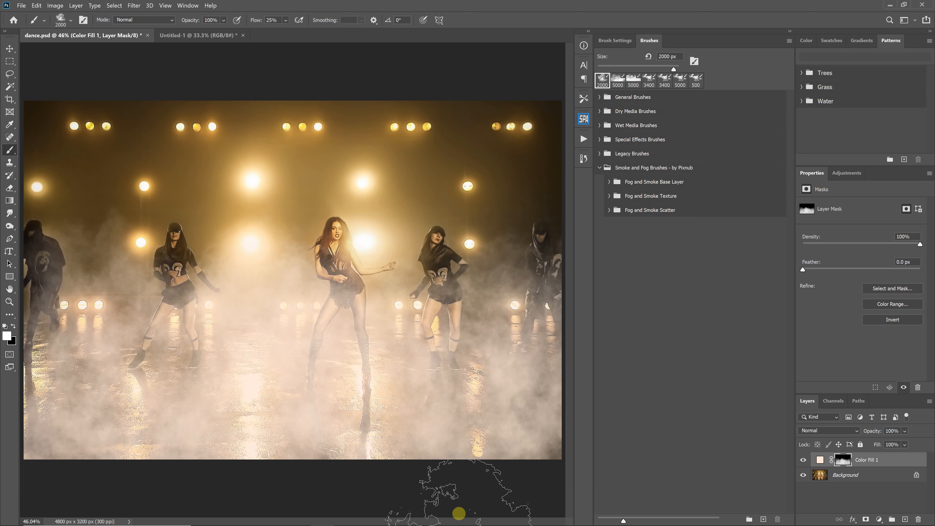
- Change the Color Fill 1 color to a warm tan (d49b75) and set the layer's blend mode to Screen
{"action": "double_click", "coordinate": [820, 459]}
{"action": "left_click", "coordinate": [727, 250]}
{"action": "mouse_move", "coordinate": [726, 250]}
{"action": "left_mouse_down"}
{"action": "mouse_move", "coordinate": [749, 211]}
{"action": "mouse_move", "coordinate": [697, 256]}
{"action": "mouse_move", "coordinate": [730, 243]}
{"action": "mouse_move", "coordinate": [754, 209]}
{"action": "left_mouse_up"}
{"action": "mouse_move", "coordinate": [728, 250]}
{"action": "left_mouse_down"}
{"action": "mouse_move", "coordinate": [695, 221]}
{"action": "mouse_move", "coordinate": [728, 201]}
{"action": "mouse_move", "coordinate": [720, 203]}
{"action": "mouse_move", "coordinate": [744, 208]}
{"action": "mouse_move", "coordinate": [714, 201]}
{"action": "left_mouse_up"}
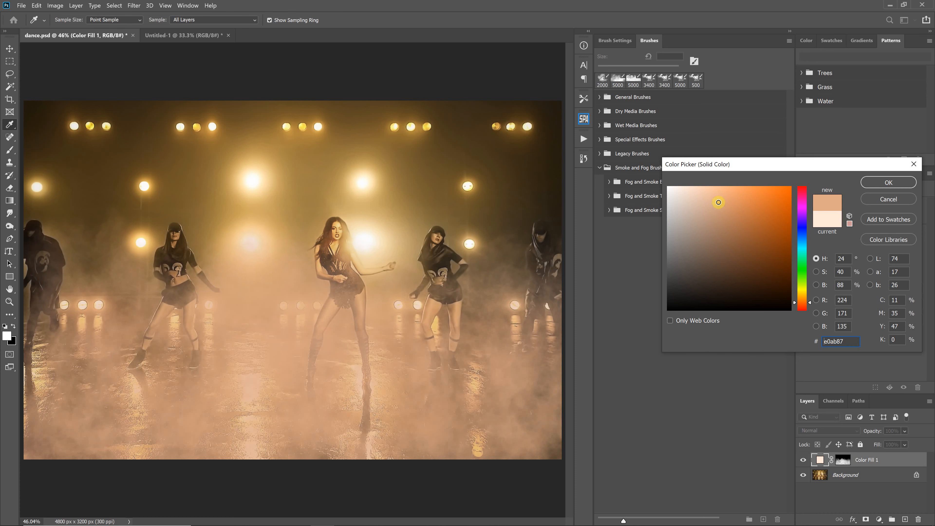
{"action": "left_click_drag", "start_coordinate": [720, 206], "coordinate": [723, 208]}
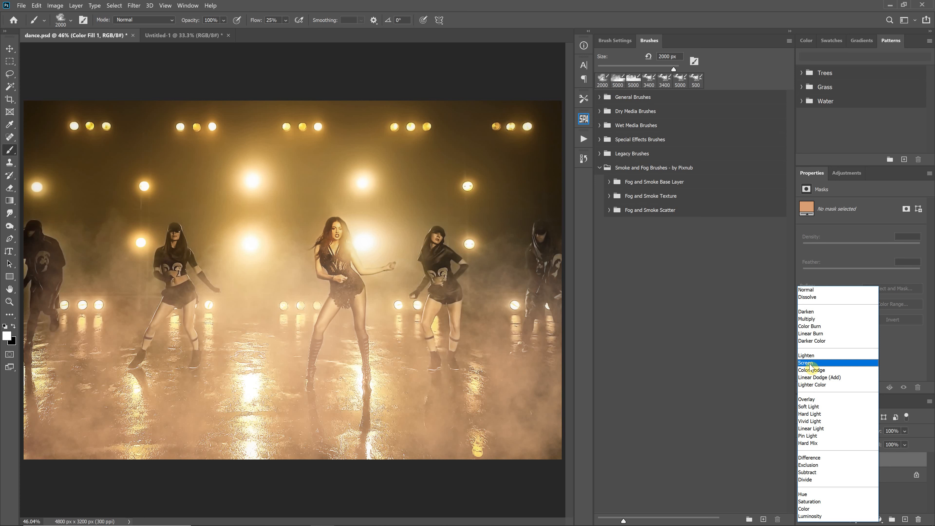
{"action": "left_click", "coordinate": [810, 364]}
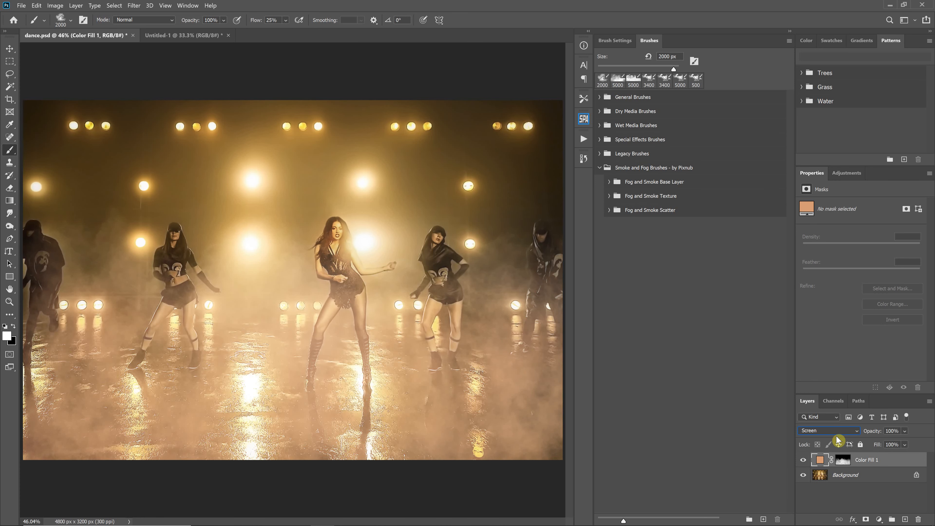
- Try Normal blend mode on the fog fill and examine how it covers the stage lights and the central dancer up close
{"action": "key", "text": "ctrl+plus"}
{"action": "key", "text": "ctrl+plus"}
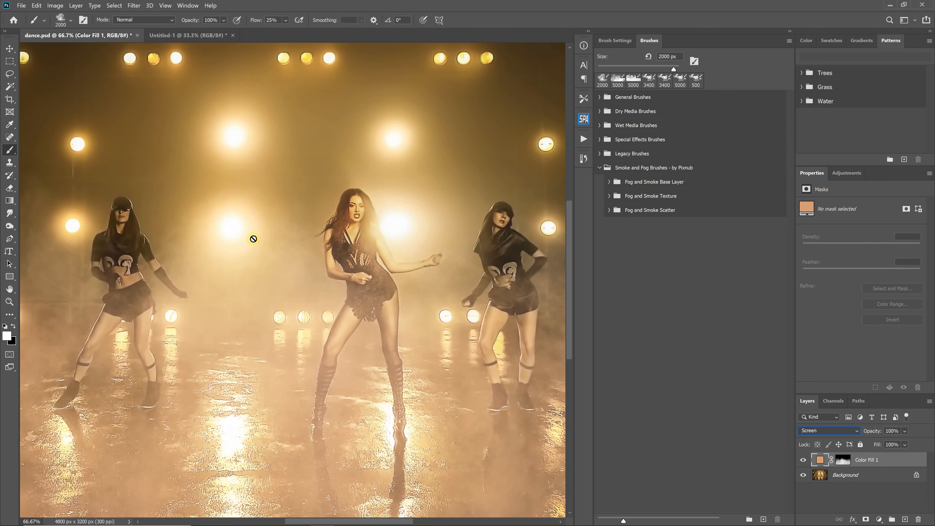
{"action": "left_click", "coordinate": [834, 430]}
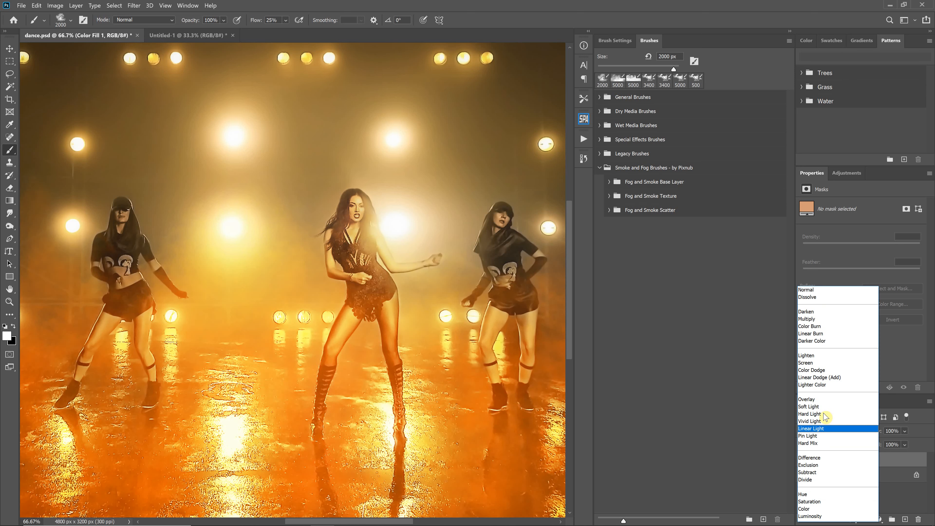
{"action": "left_click", "coordinate": [359, 309]}
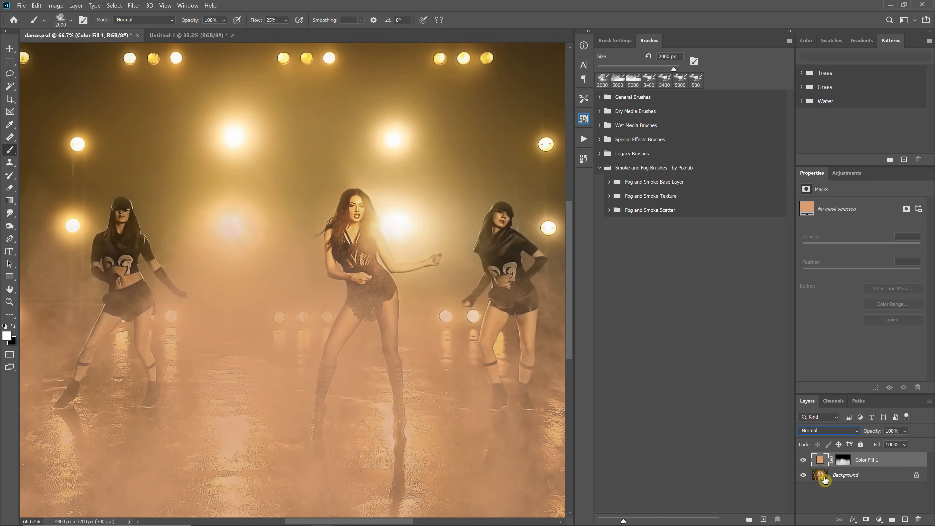
{"action": "key", "text": "ctrl+plus"}
{"action": "key", "text": "ctrl+plus"}
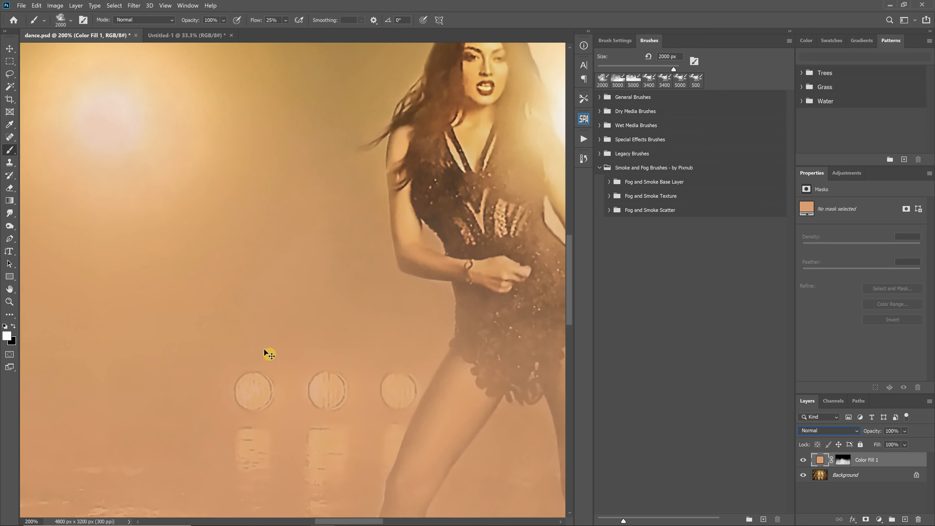
{"action": "key", "text": "ctrl+minus"}
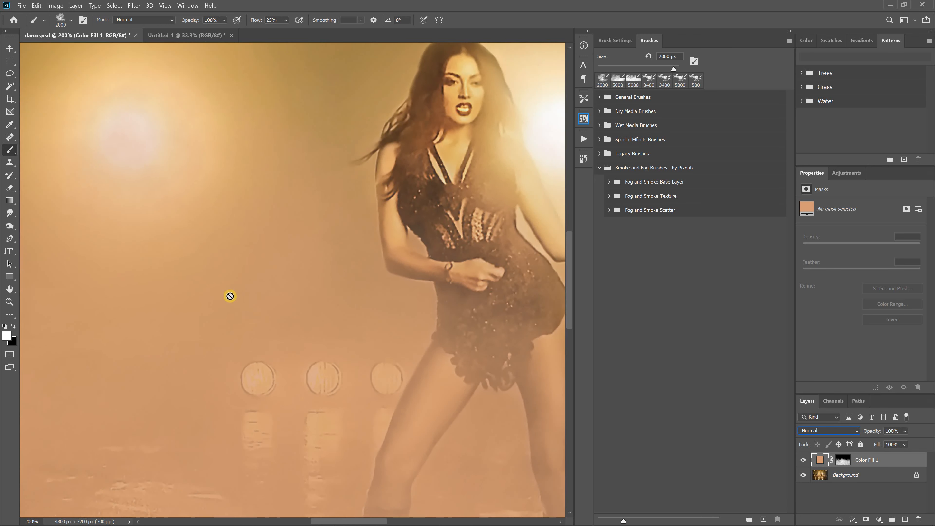
{"action": "key", "text": "ctrl+minus"}
{"action": "key", "text": "ctrl+minus"}
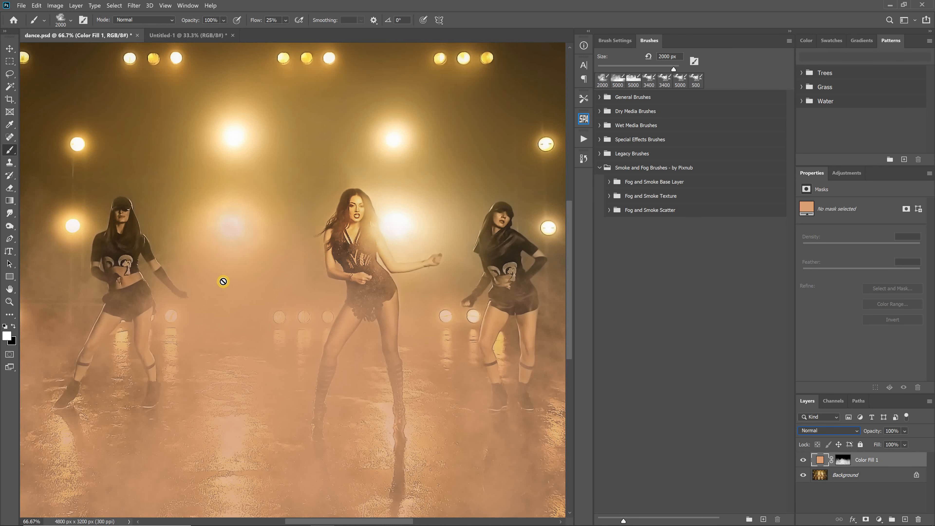
{"action": "key", "text": "ctrl+minus"}
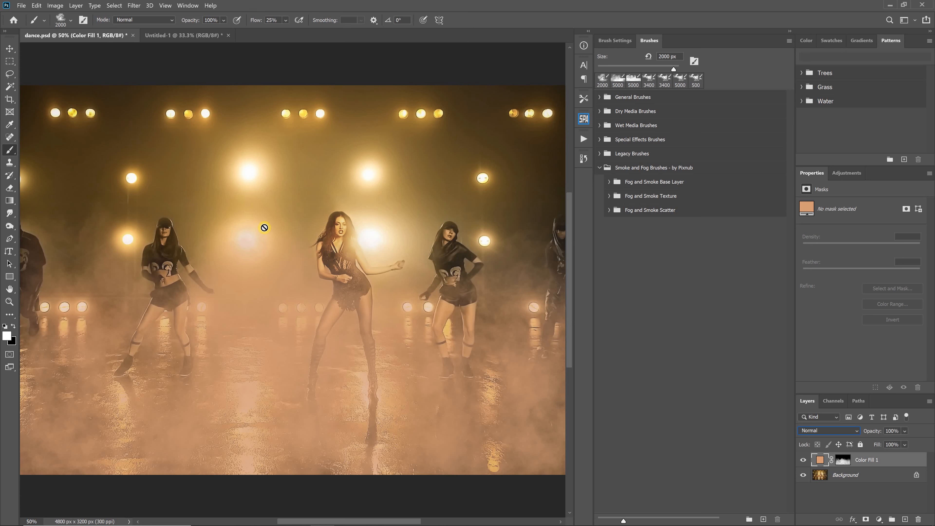
- Set the Color Fill 1 layer's blend mode to Screen
{"action": "left_click", "coordinate": [853, 432]}
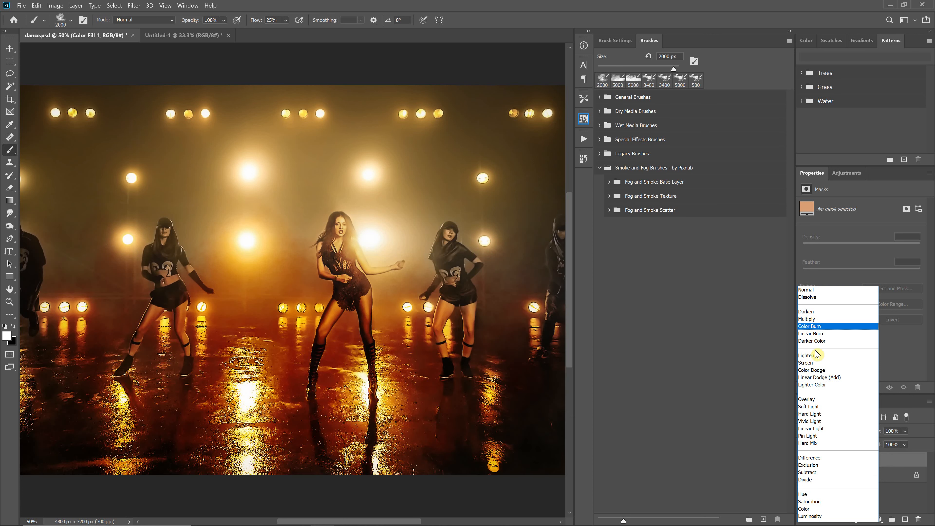
{"action": "left_click", "coordinate": [818, 364]}
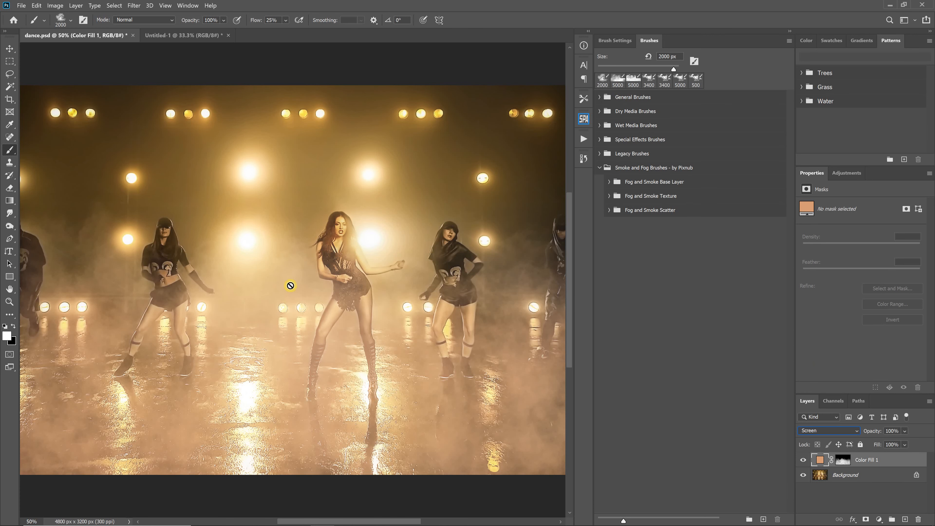
{"action": "right_click", "coordinate": [317, 177]}
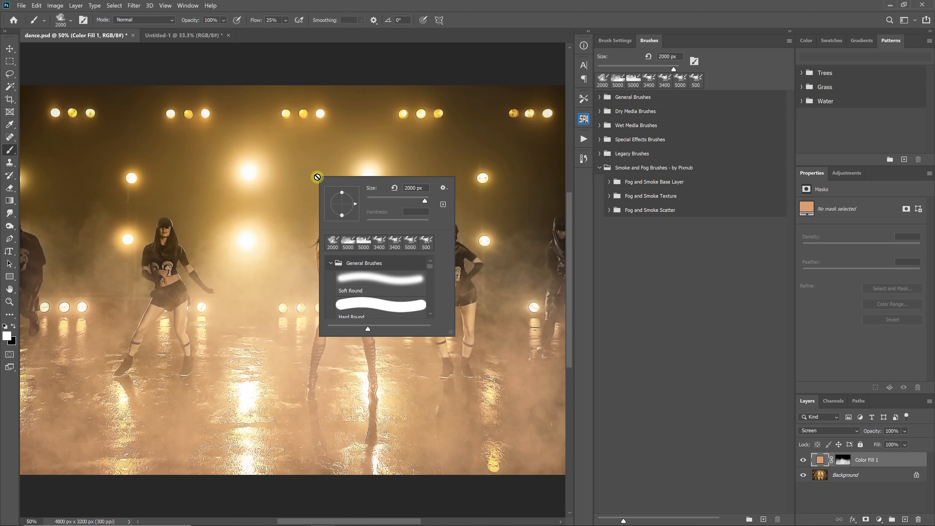
{"action": "left_click", "coordinate": [346, 61]}
{"action": "left_click", "coordinate": [526, 217]}
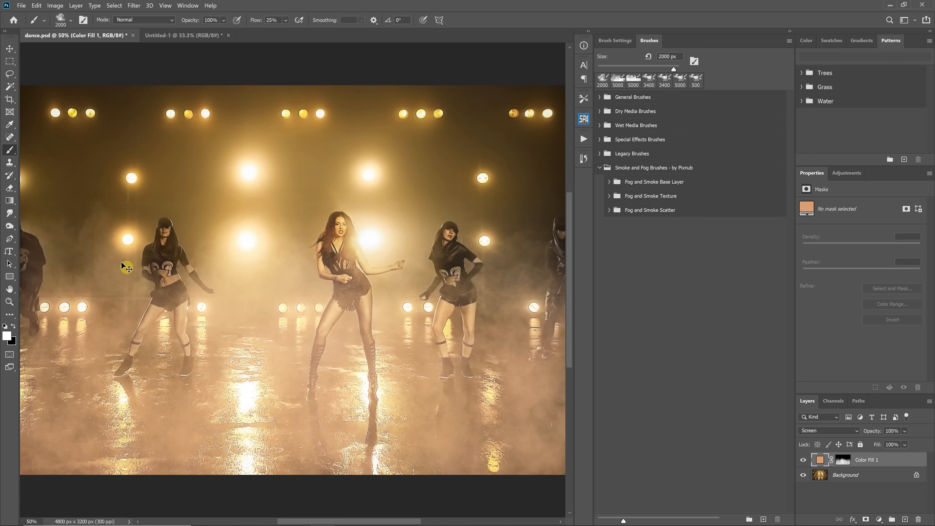
- Compare Normal and Screen modes on the whole image, and set the fog fill's blend mode to Linear Light
{"action": "key", "text": "ctrl+0"}
{"action": "left_click", "coordinate": [846, 431]}
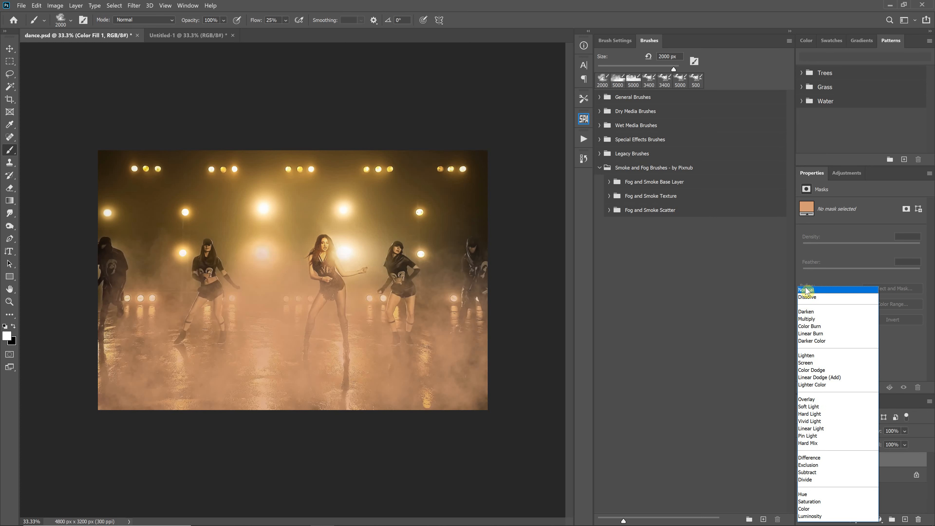
{"action": "left_click", "coordinate": [806, 363]}
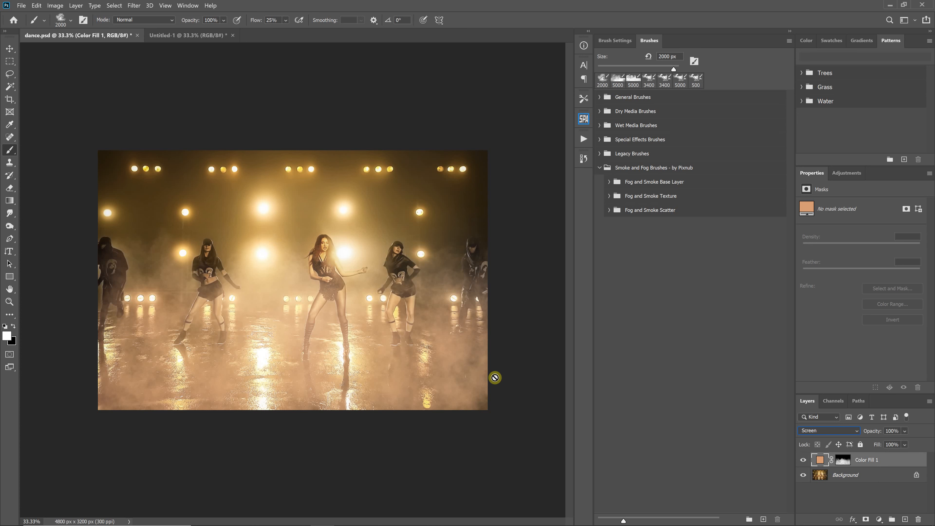
{"action": "left_click", "coordinate": [847, 432]}
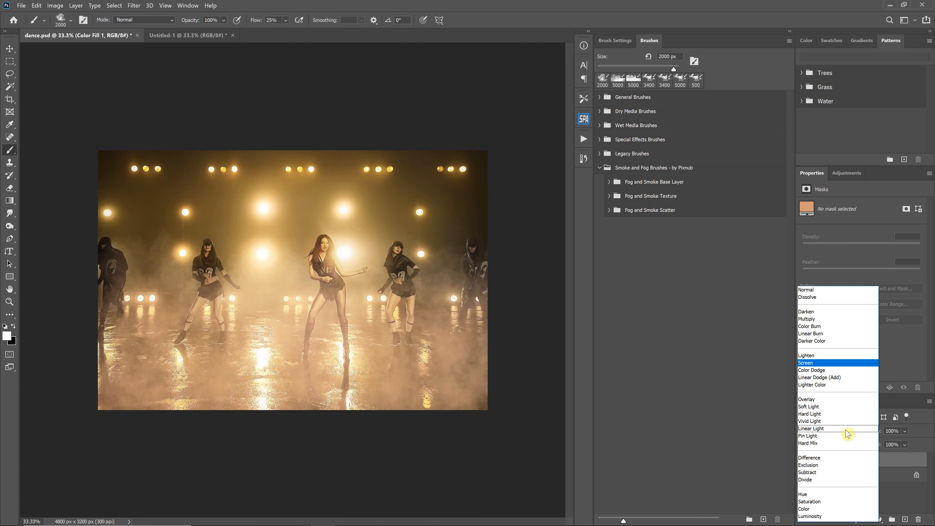
{"action": "left_click", "coordinate": [809, 431]}
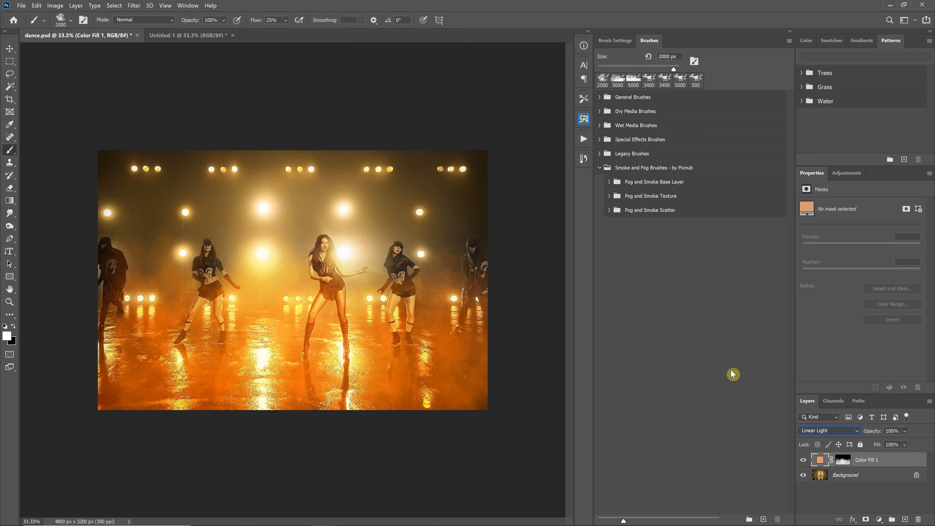
- Change the Color Fill 1 color to a very pale pink-peach, about f6ddd3
{"action": "double_click", "coordinate": [821, 461]}
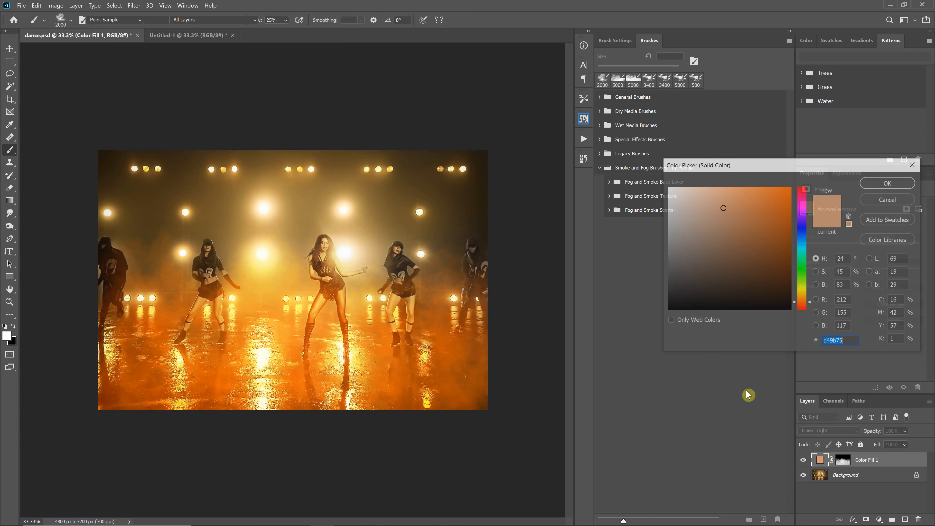
{"action": "left_click", "coordinate": [723, 194]}
{"action": "mouse_move", "coordinate": [723, 195]}
{"action": "left_mouse_down"}
{"action": "mouse_move", "coordinate": [723, 181]}
{"action": "mouse_move", "coordinate": [683, 191]}
{"action": "left_mouse_up"}
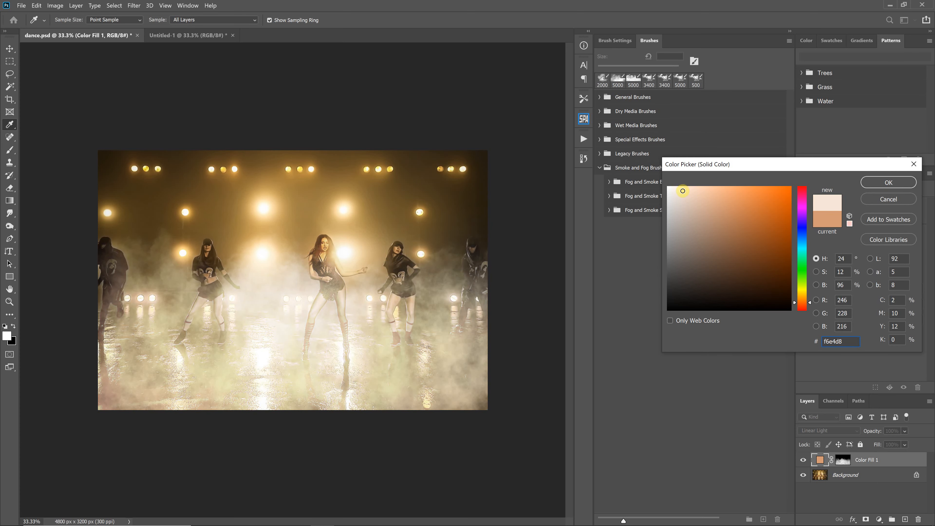
{"action": "left_click_drag", "start_coordinate": [802, 302], "coordinate": [804, 308]}
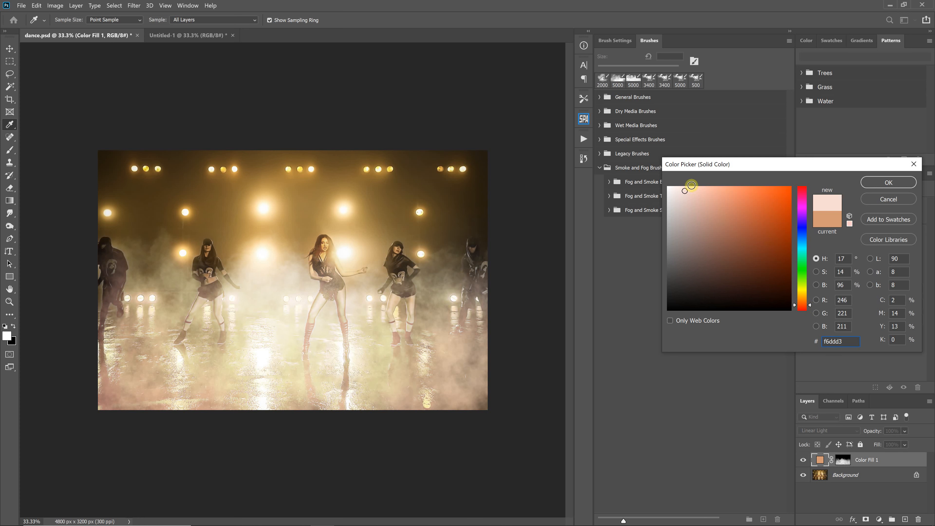
{"action": "mouse_move", "coordinate": [685, 191]}
{"action": "left_mouse_down"}
{"action": "mouse_move", "coordinate": [692, 196]}
{"action": "mouse_move", "coordinate": [684, 192]}
{"action": "left_mouse_up"}
{"action": "left_click_drag", "start_coordinate": [684, 191], "coordinate": [684, 190]}
{"action": "left_click", "coordinate": [888, 182]}
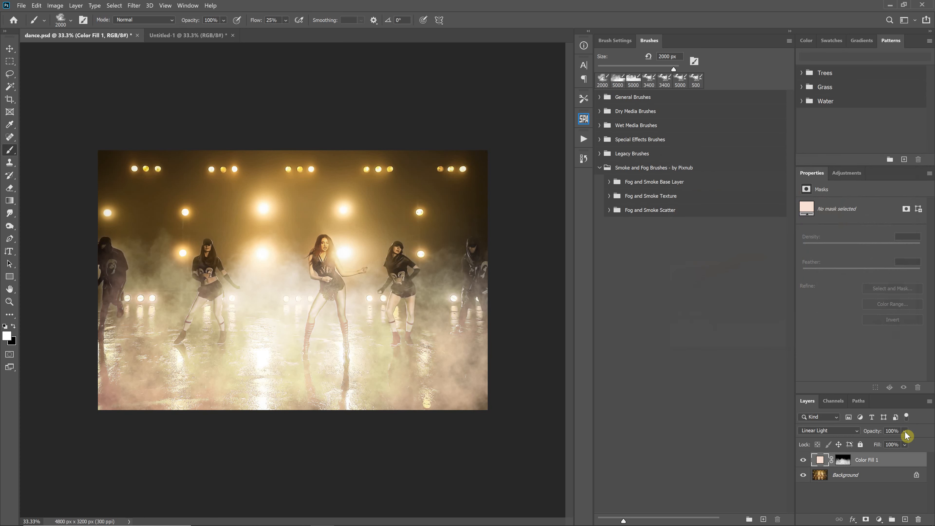
- Reduce the Color Fill 1 layer's opacity to 83% and, after trying Vivid Light, set its blend mode to Screen
{"action": "left_click", "coordinate": [905, 432]}
{"action": "mouse_move", "coordinate": [918, 445]}
{"action": "left_mouse_down"}
{"action": "mouse_move", "coordinate": [904, 446]}
{"action": "mouse_move", "coordinate": [921, 445]}
{"action": "left_mouse_up"}
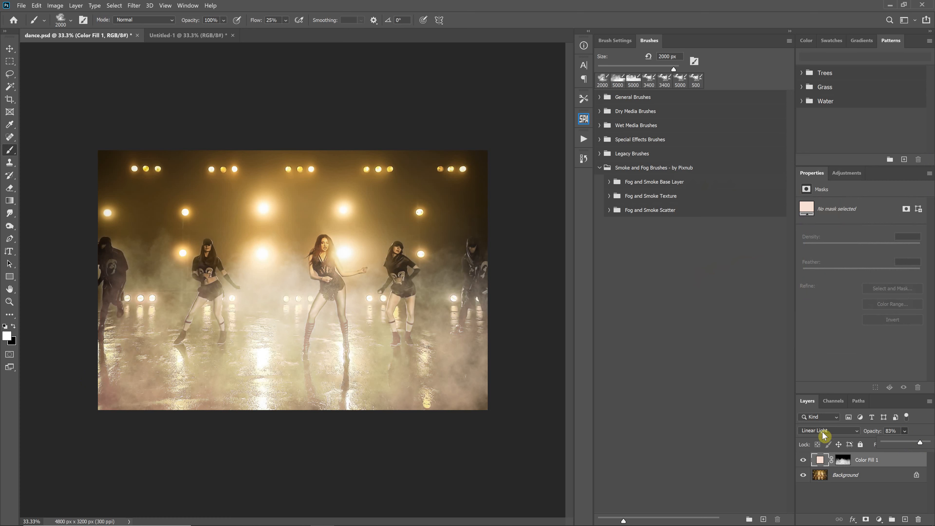
{"action": "left_click", "coordinate": [832, 431]}
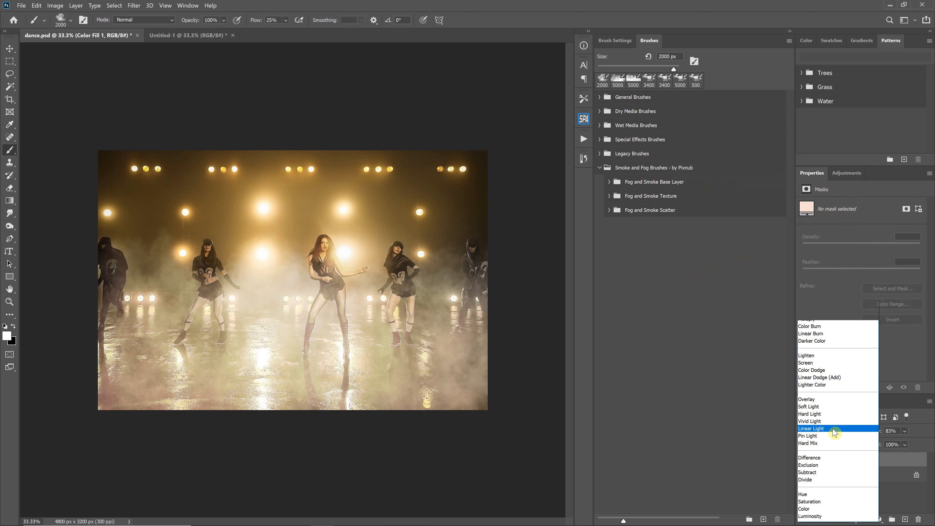
{"action": "left_click", "coordinate": [813, 422]}
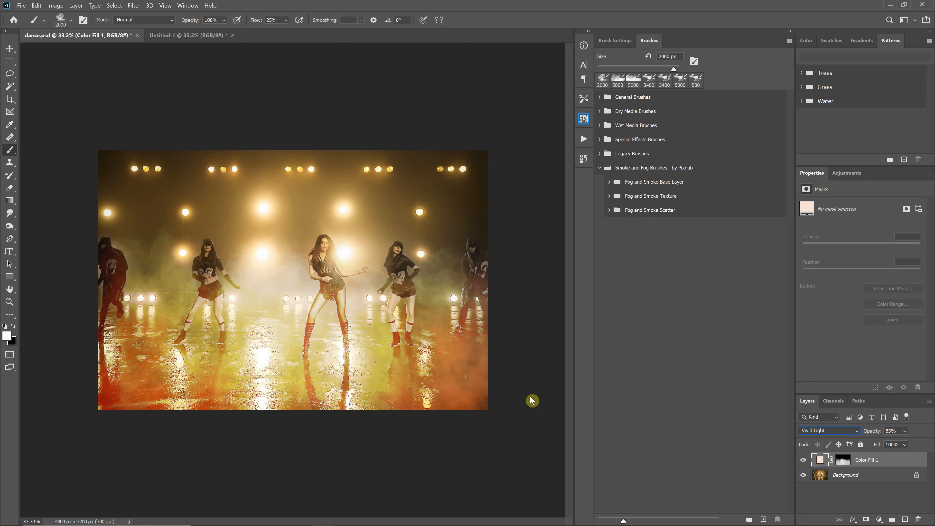
{"action": "left_click", "coordinate": [826, 429]}
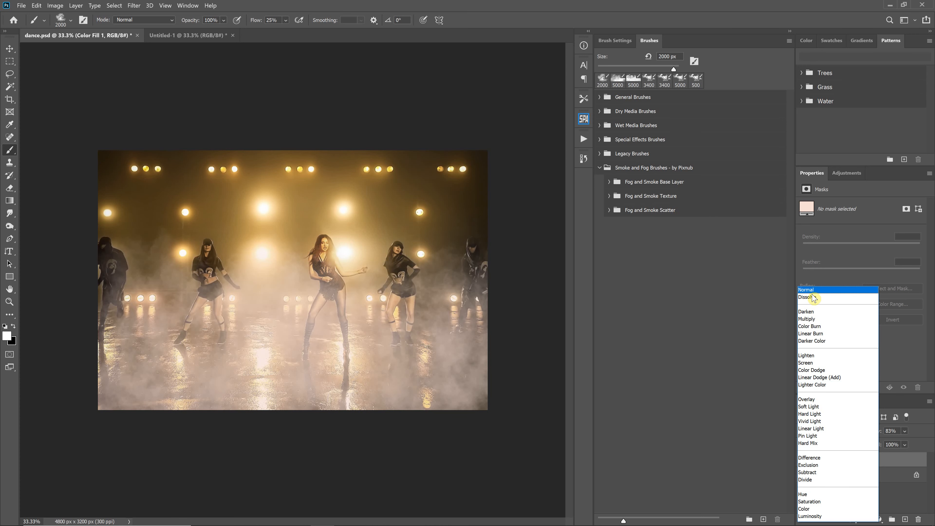
{"action": "left_click", "coordinate": [805, 363]}
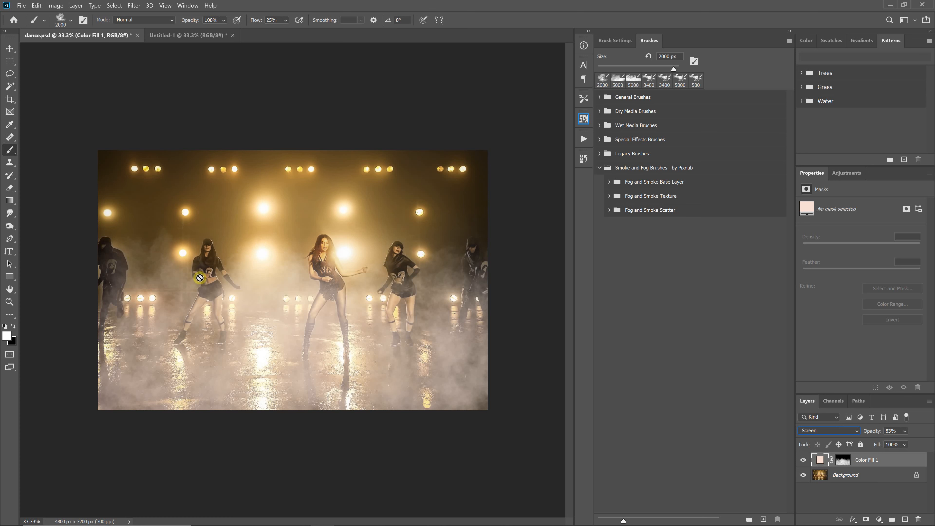
- Change the Color Fill 1 color to a soft muted cyan-blue, about 76bac6
{"action": "double_click", "coordinate": [821, 460]}
{"action": "left_click_drag", "start_coordinate": [804, 275], "coordinate": [807, 245]}
{"action": "left_click_drag", "start_coordinate": [728, 246], "coordinate": [718, 215]}
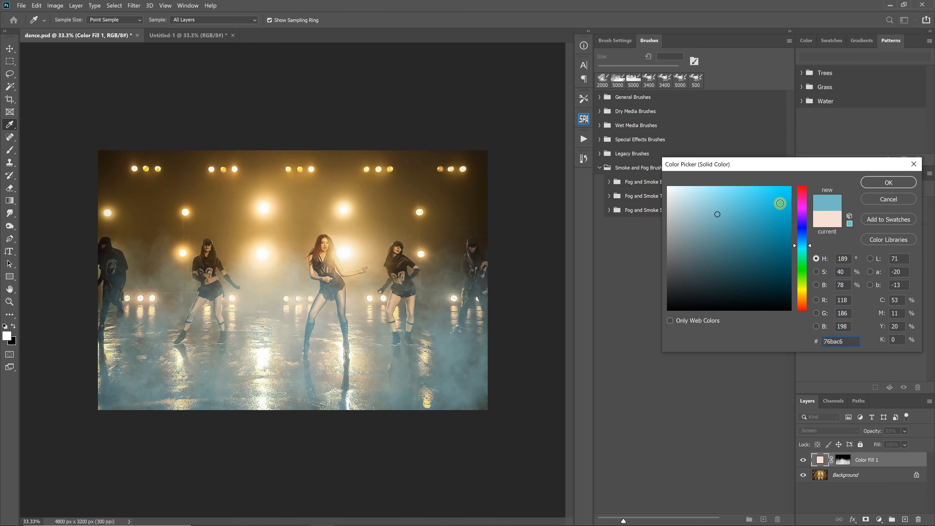
{"action": "left_click", "coordinate": [888, 183]}
{"action": "key", "text": "b"}
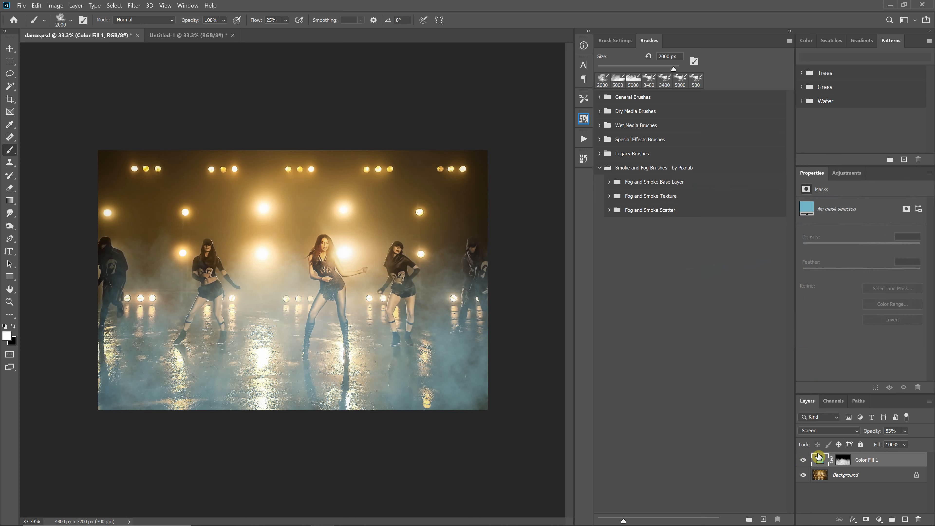
- Examine the Color Fill 1 layer mask on its own and return to the full composite with the color fill selected
{"action": "left_click", "coordinate": [843, 463], "text": "alt"}
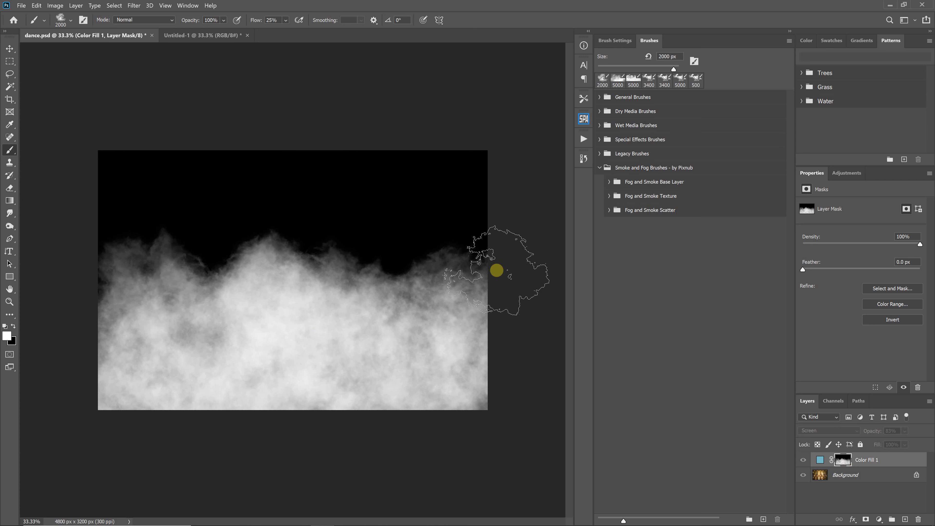
{"action": "left_click", "coordinate": [820, 461]}
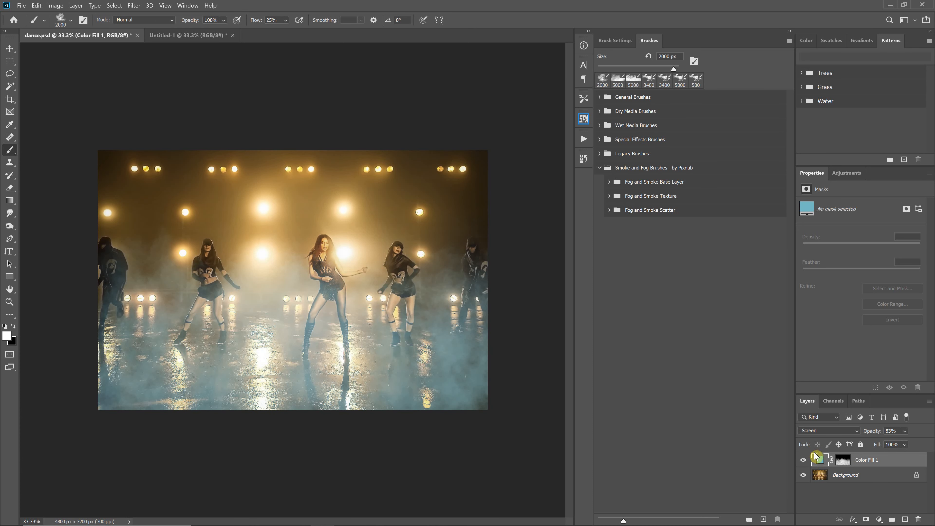
{"action": "left_click", "coordinate": [824, 476]}
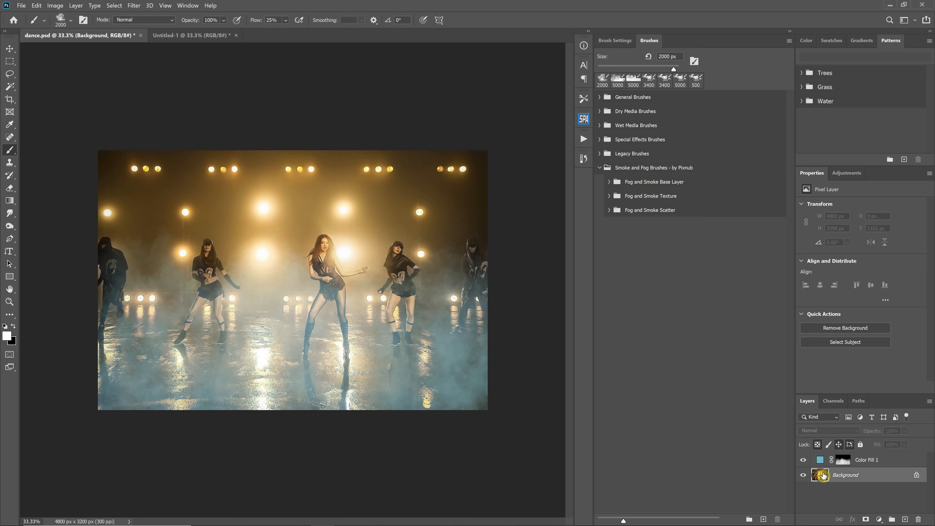
{"action": "left_click", "coordinate": [820, 463]}
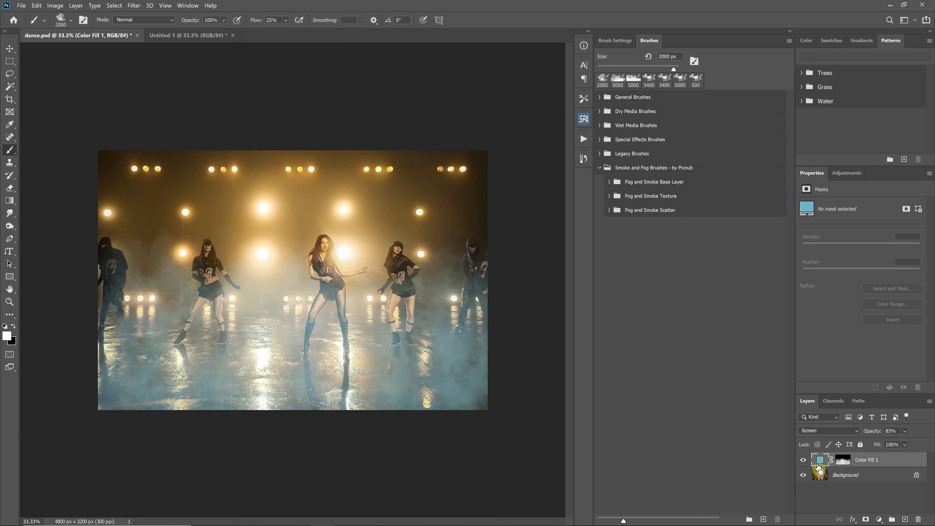
{"action": "key", "text": "ctrl+0"}
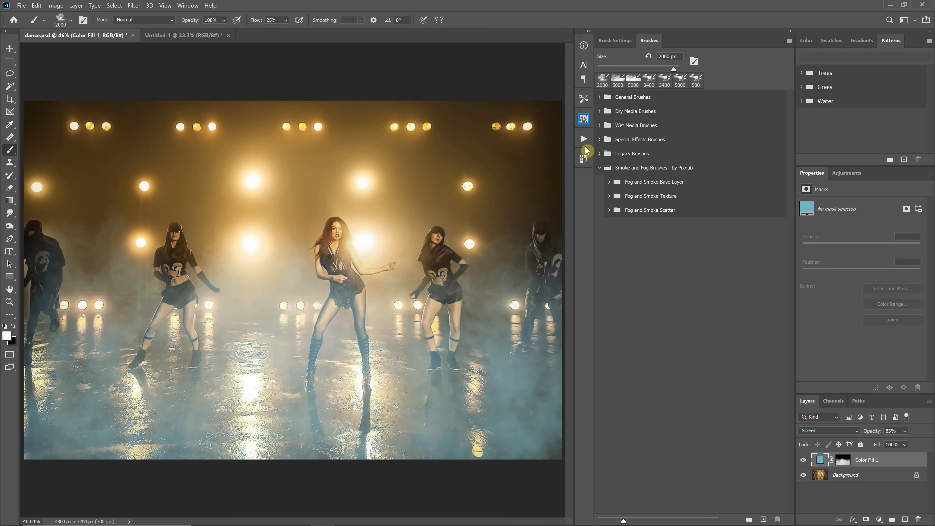